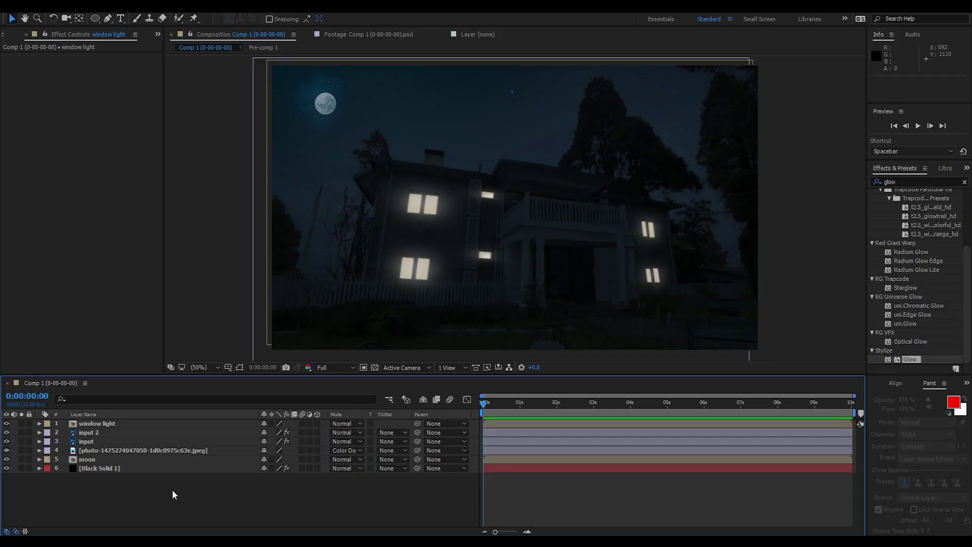
- Create a new black solid layer, Black Solid 2, at the top of the stack
right_click(172, 490)
mouse_move(202, 393)
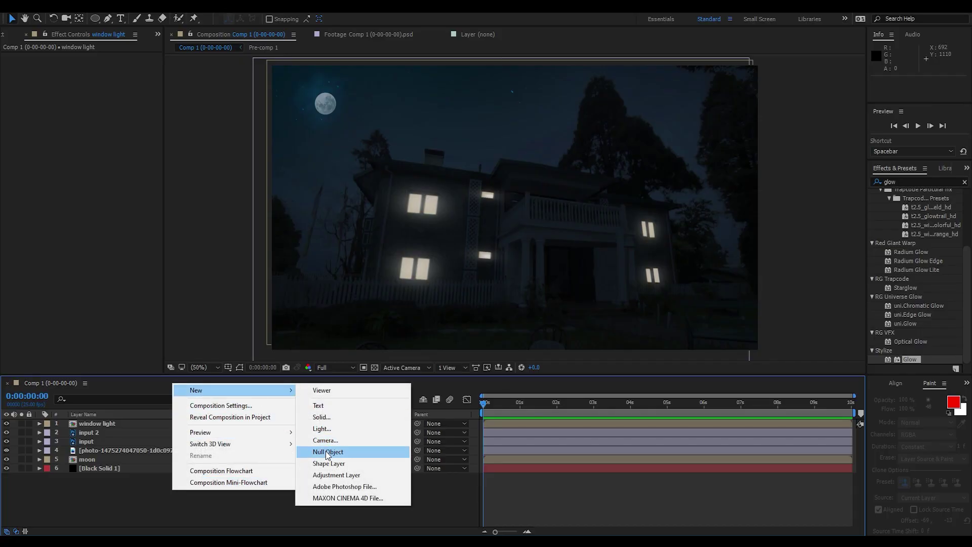
left_click(322, 417)
key("Return")
- Apply Optical Flares to Black Solid 2 with only the Glow element soloed
left_click(124, 15)
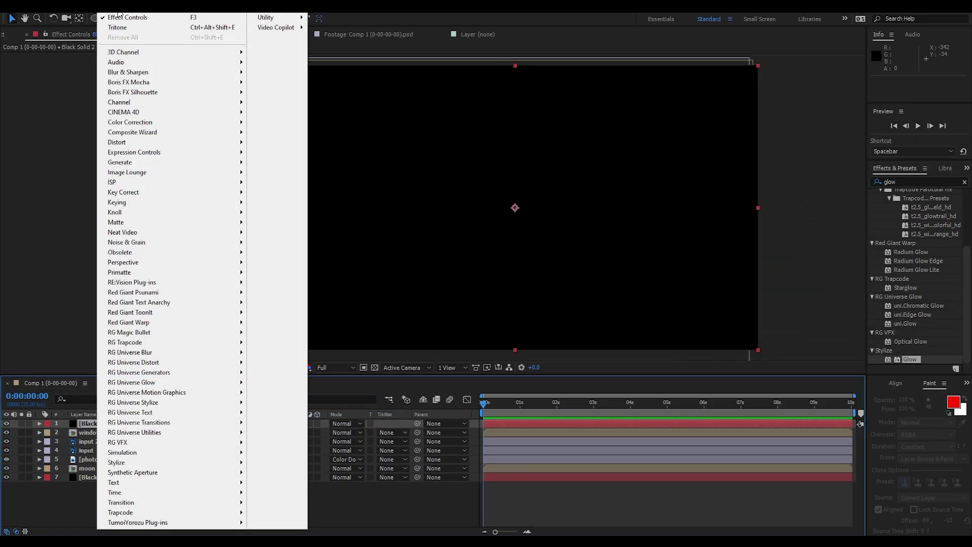
mouse_move(276, 27)
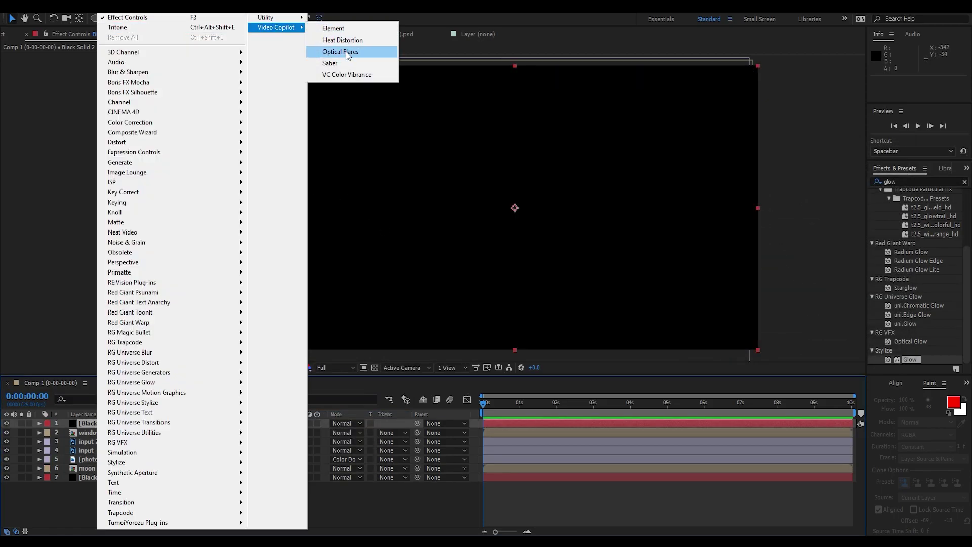
left_click(345, 52)
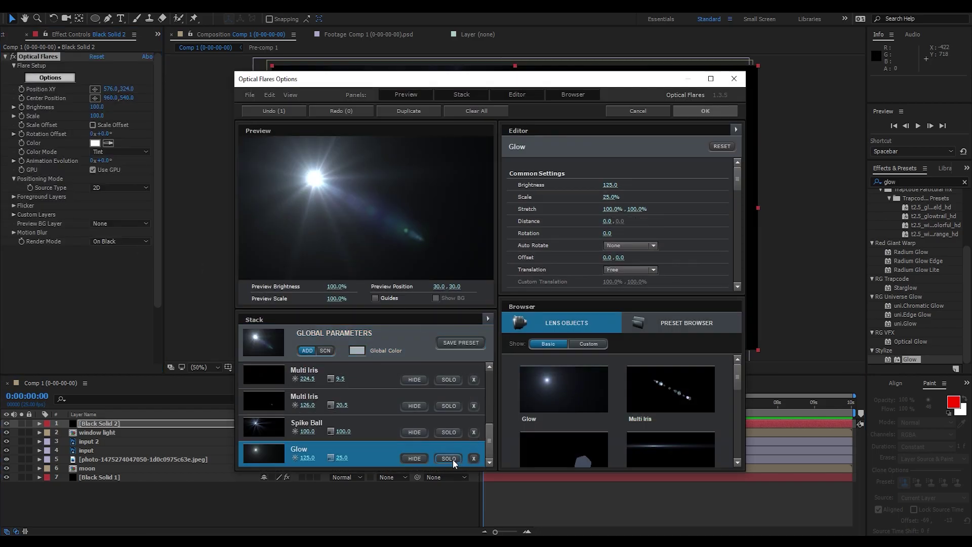
left_click(449, 458)
left_click_drag(316, 183, 373, 176)
left_click(711, 111)
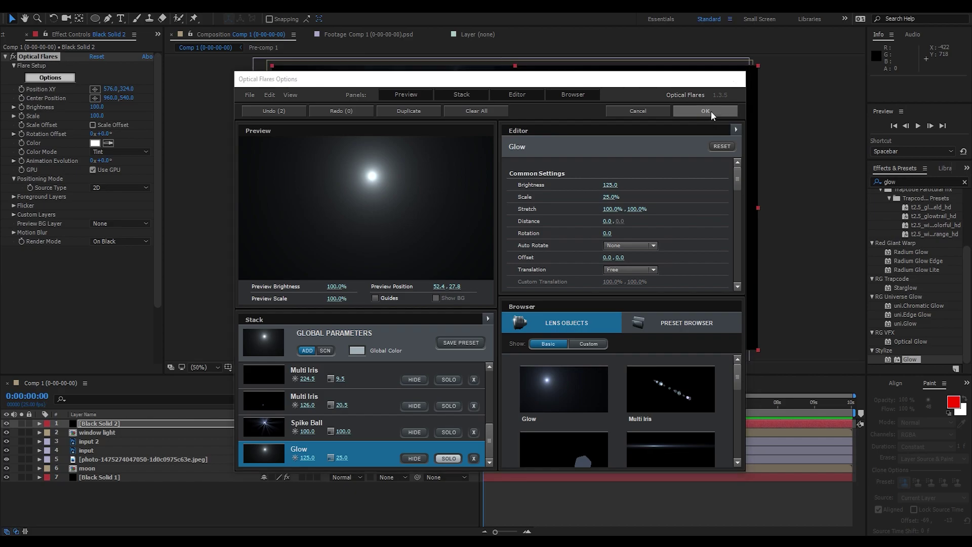
- Set Black Solid 2 to Add blend mode and drag the flare over the porch
left_click(337, 424)
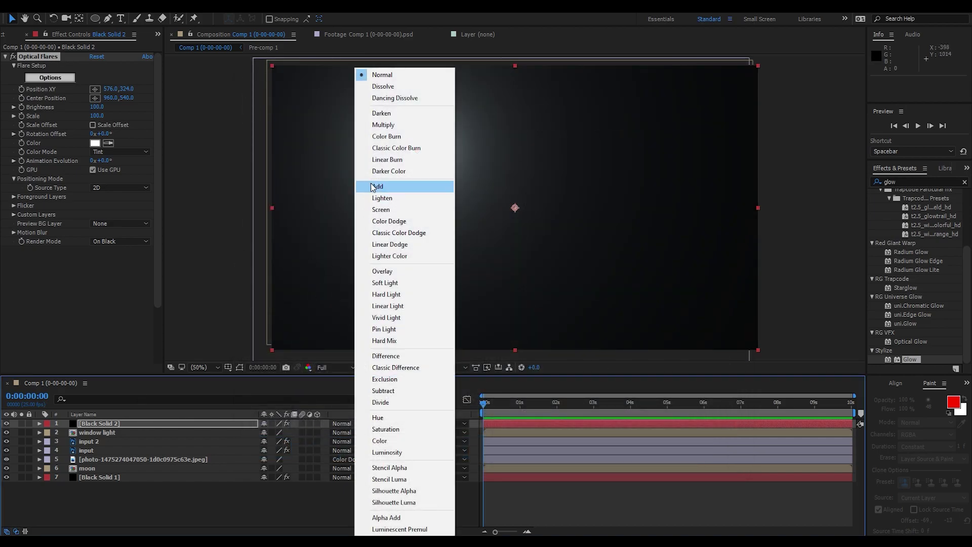
left_click(370, 187)
left_click_drag(419, 153, 560, 183)
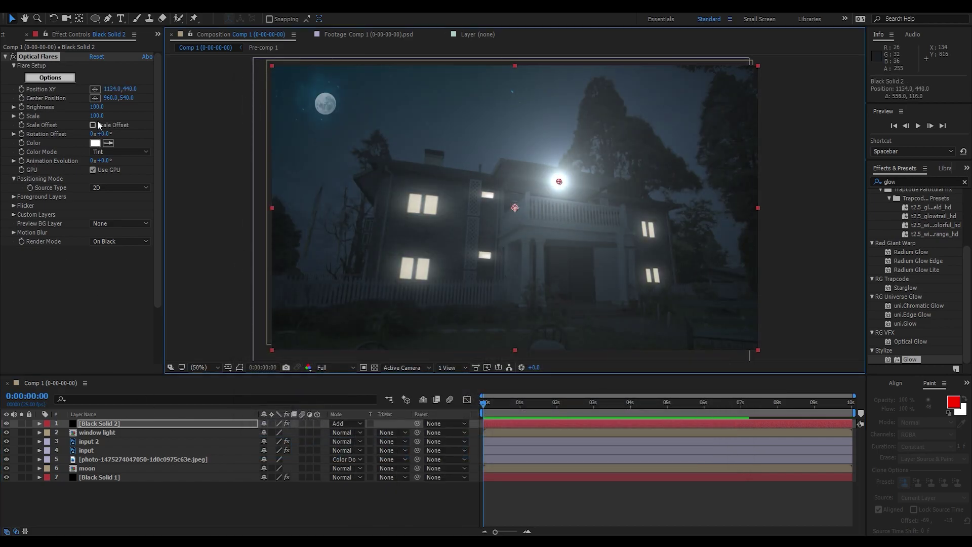
- Shrink the flare to Scale 10 and position it on the porch roof light
left_click_drag(100, 117, 96, 117)
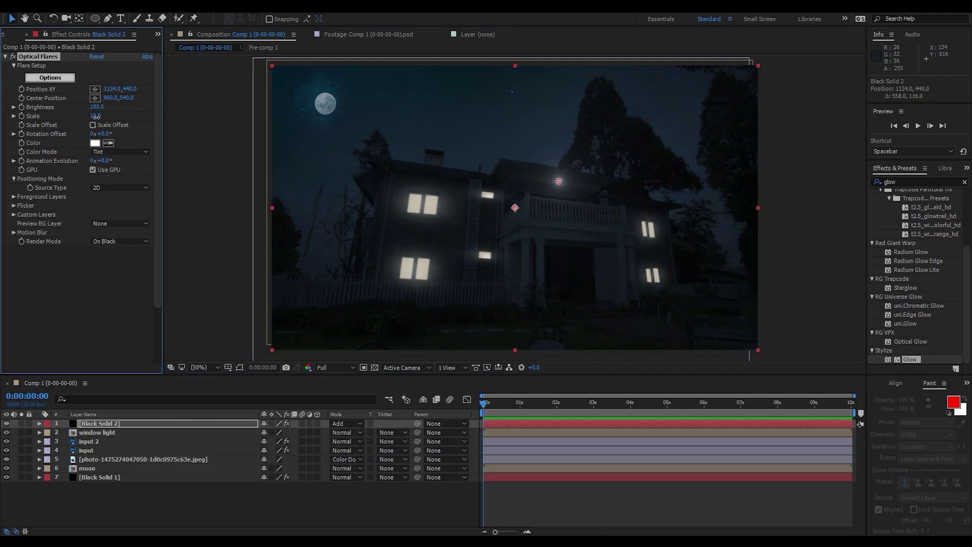
scroll(535, 152, "up", 3)
scroll(599, 191, "up", 1)
left_click_drag(640, 141, 598, 156)
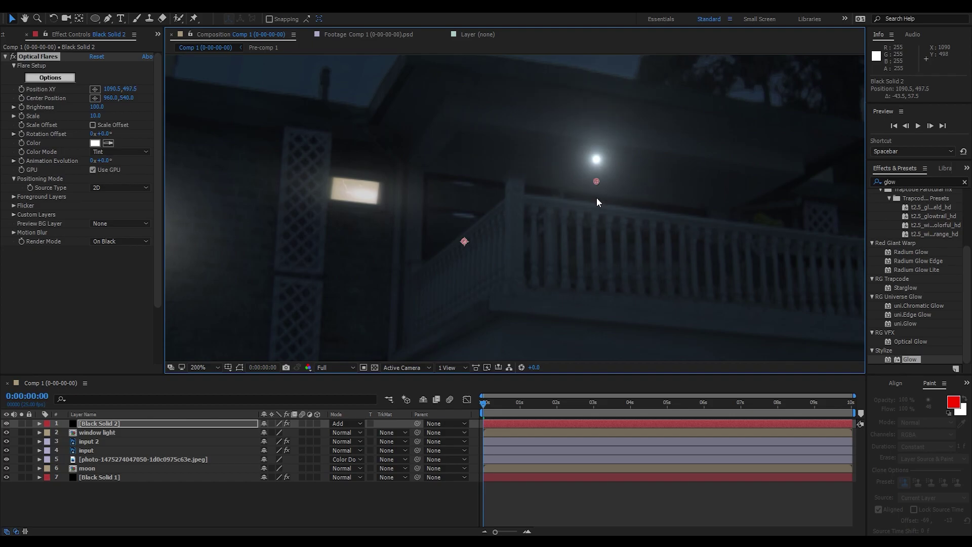
- Duplicate input 2 as input 3 and move it to the top of the stack
left_click(90, 441)
key("ctrl+d")
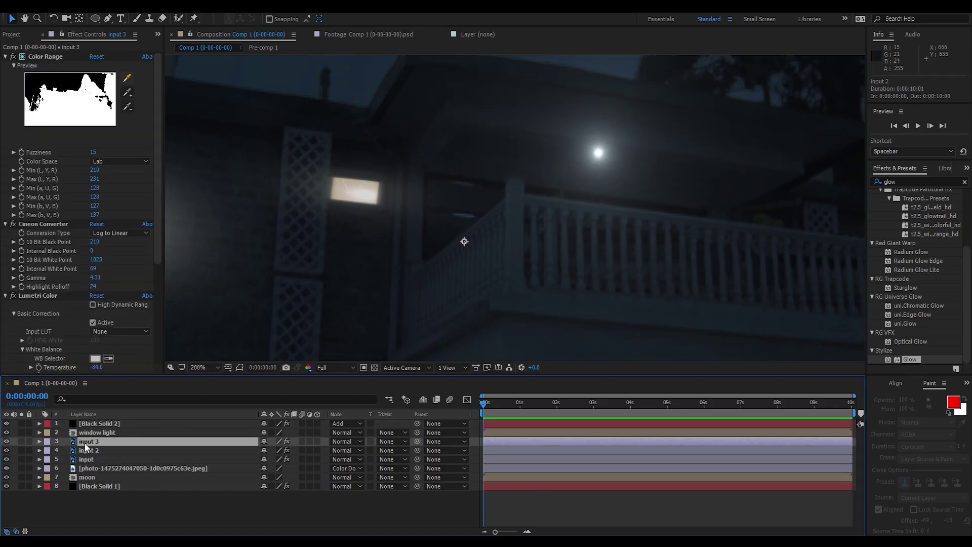
left_click_drag(84, 442, 86, 423)
- Draw a four-point pen mask over the porch on input 3
key("g")
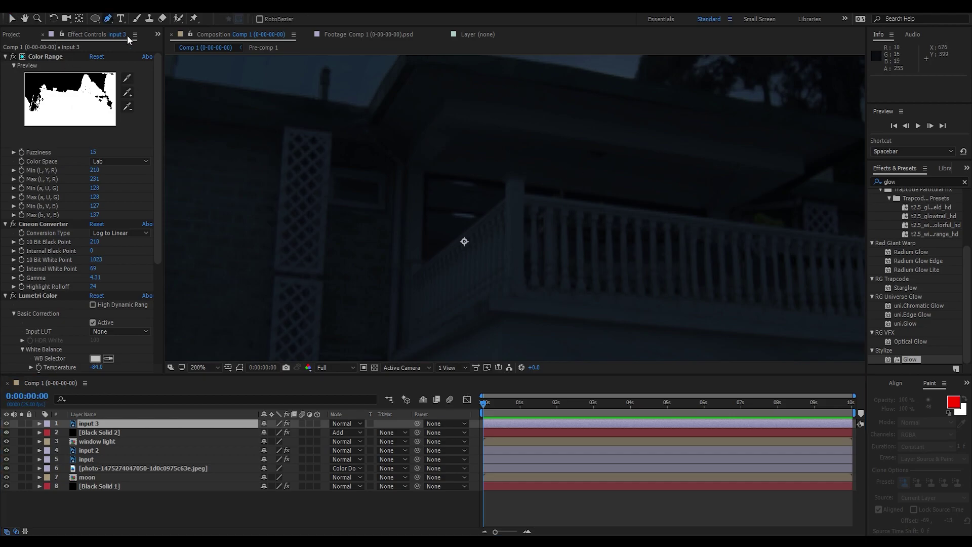
scroll(660, 152, "up", 1)
scroll(507, 228, "up", 1)
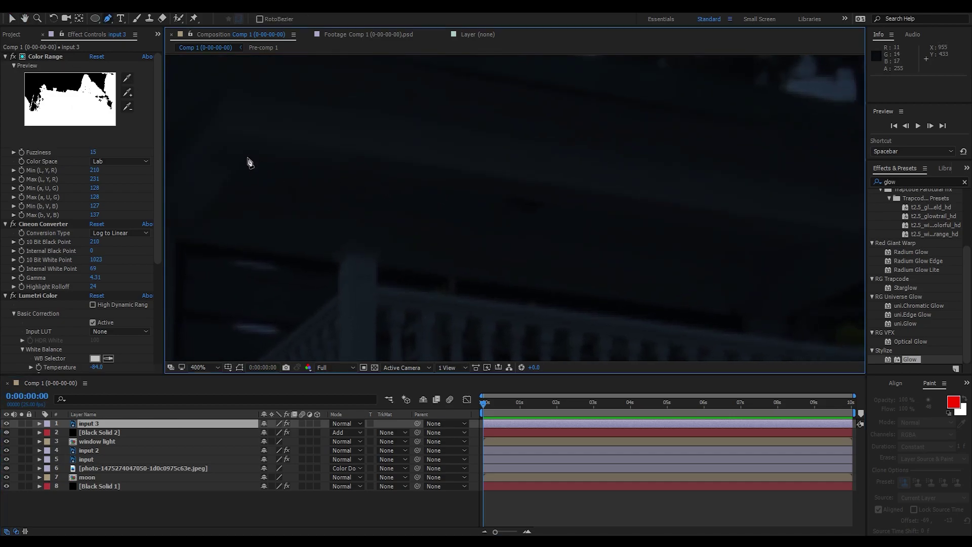
left_click_drag(625, 230, 483, 231)
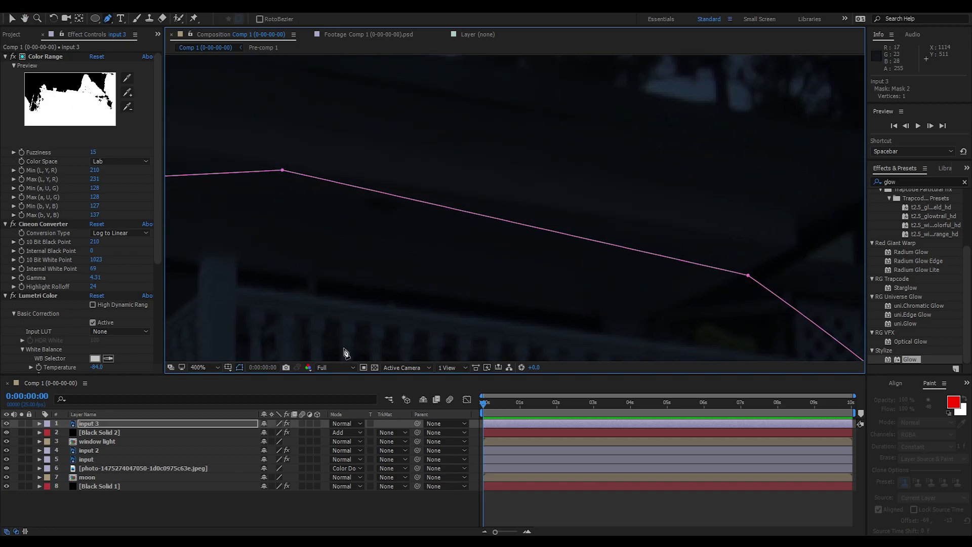
left_click(704, 258)
scroll(706, 266, "down", 1)
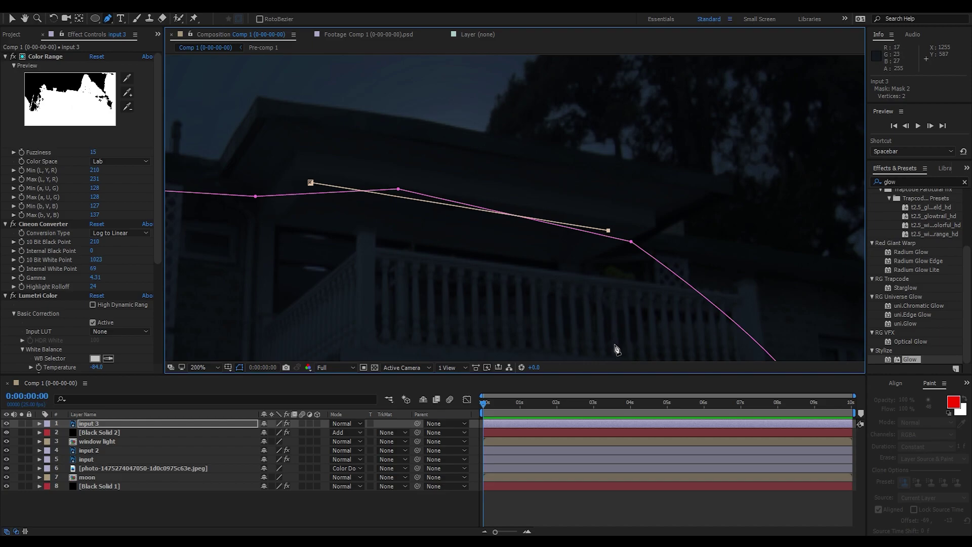
left_click(309, 323)
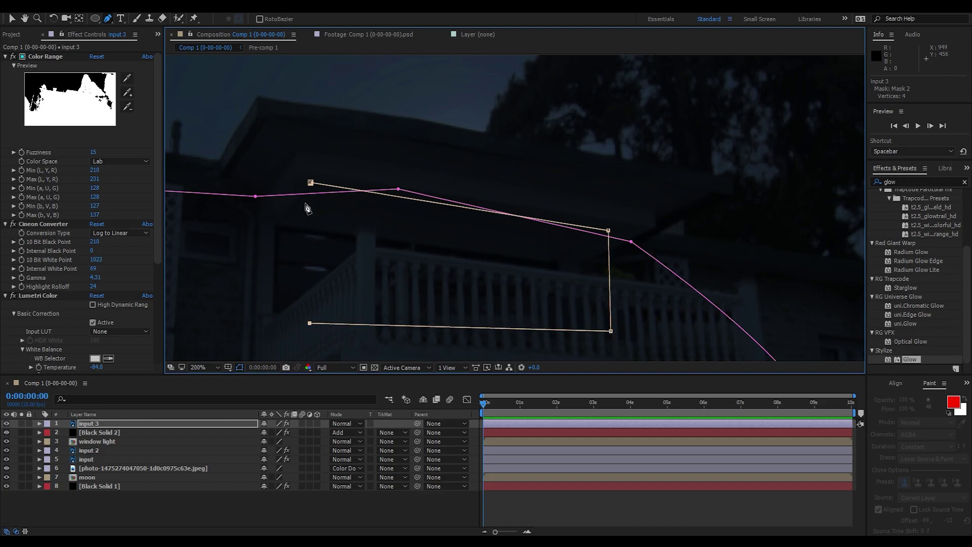
left_click(311, 183)
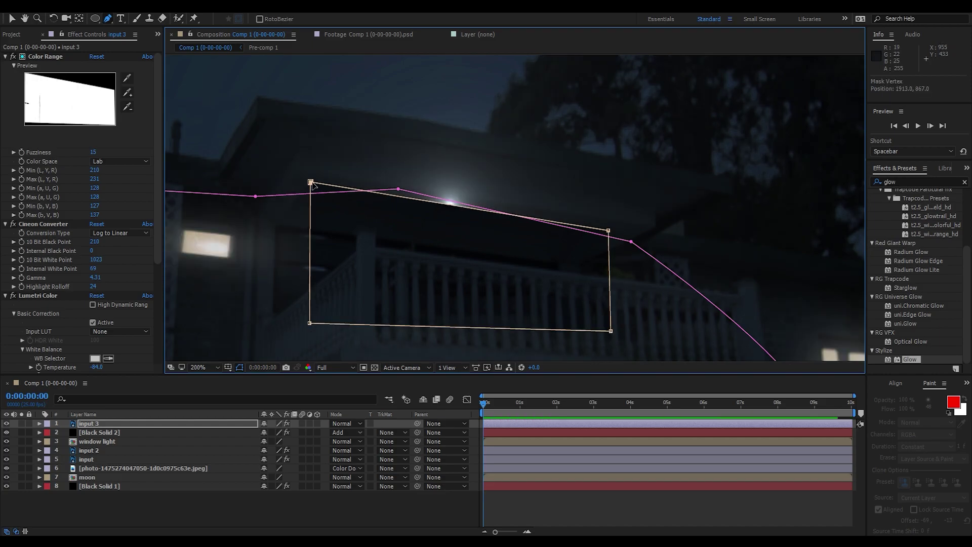
- Set input 3's Mask 2 to Subtract mode
key("m")
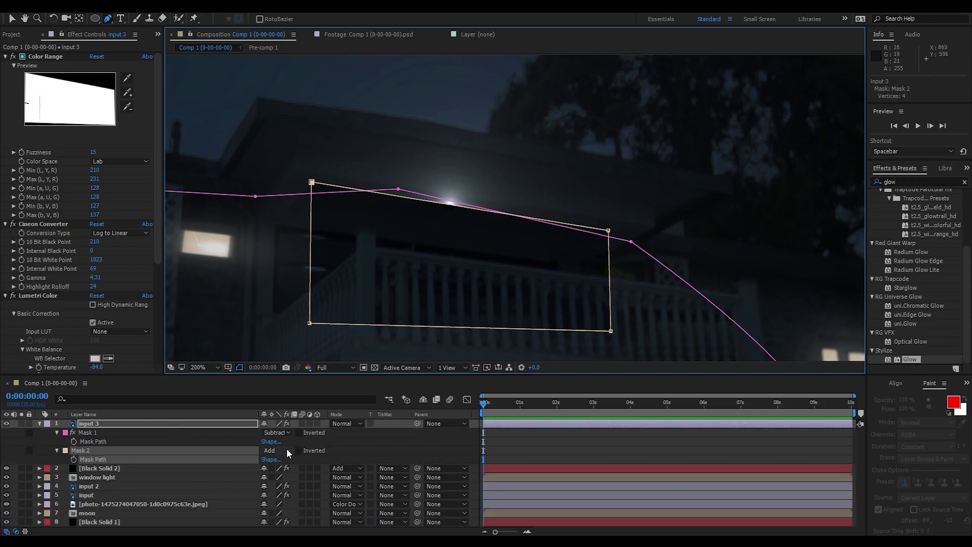
left_click(286, 450)
left_click(297, 394)
left_click(240, 368)
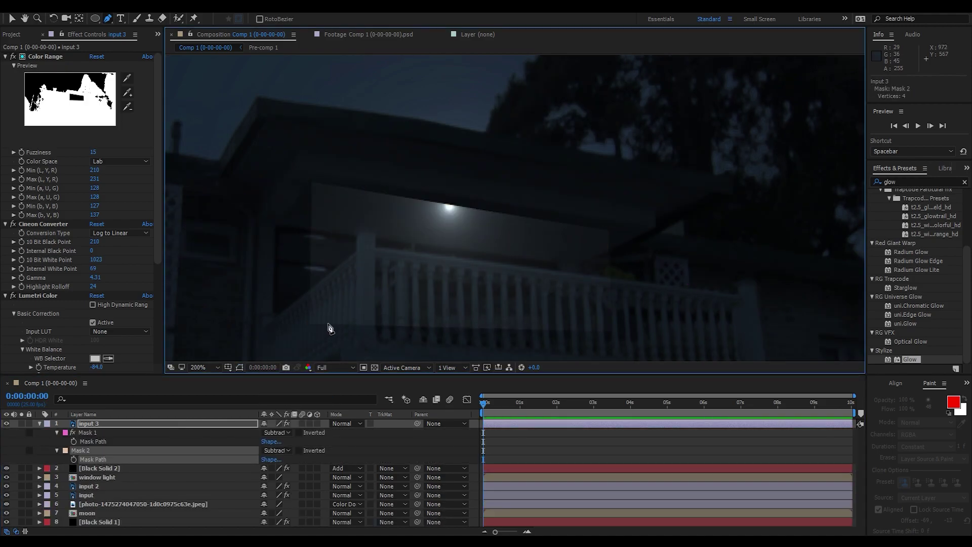
left_click(240, 367)
- Widen Mask 2's lower corners outward and collapse input 3's mask properties
left_click_drag(314, 330, 195, 323)
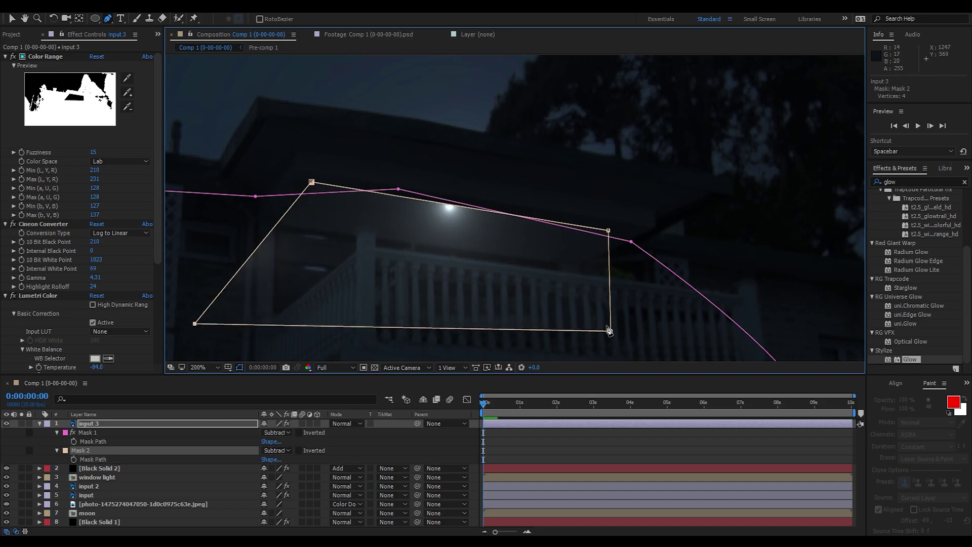
left_click_drag(608, 330, 707, 334)
left_click_drag(779, 338, 811, 335)
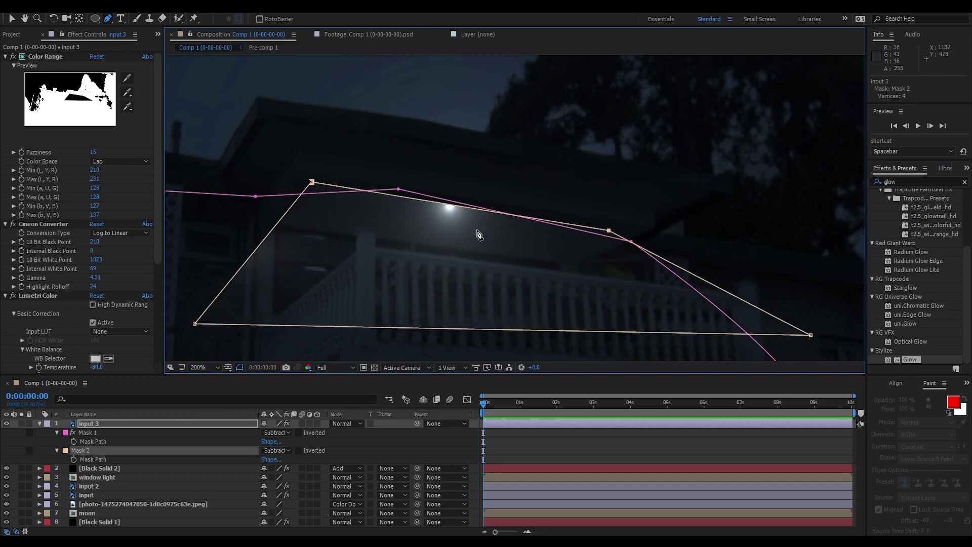
left_click(239, 367)
left_click(86, 405)
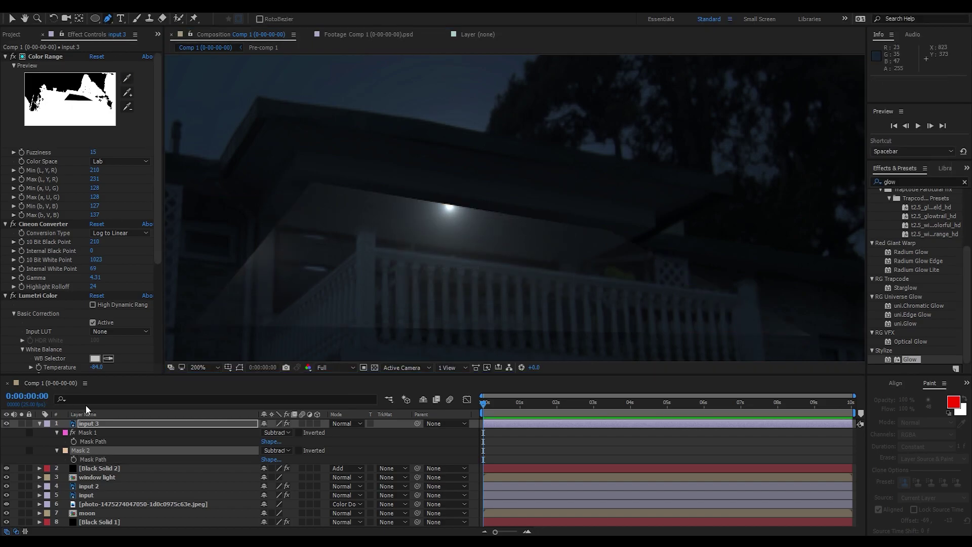
left_click(40, 424)
left_click(91, 424)
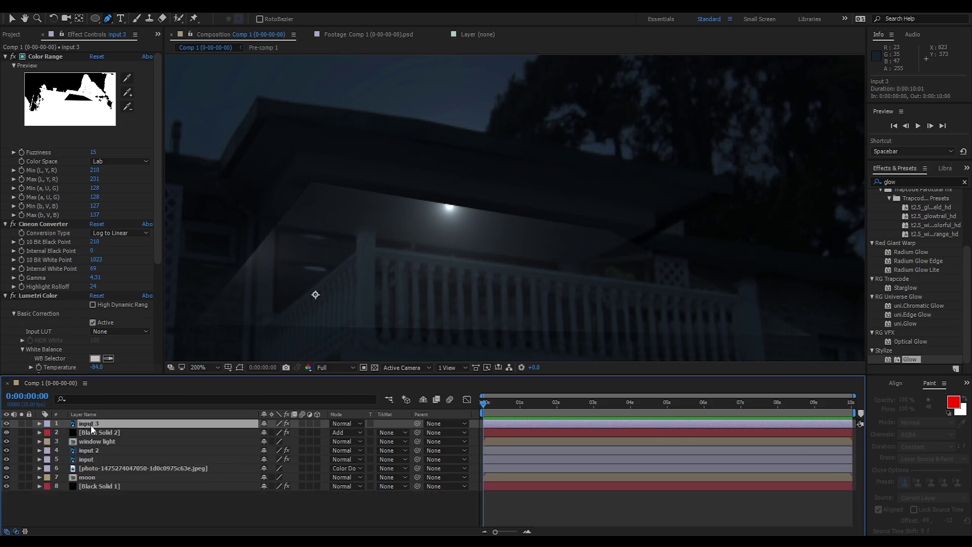
- Draw a four-point mask on Black Solid 2 from the porch light downward
left_click(107, 433)
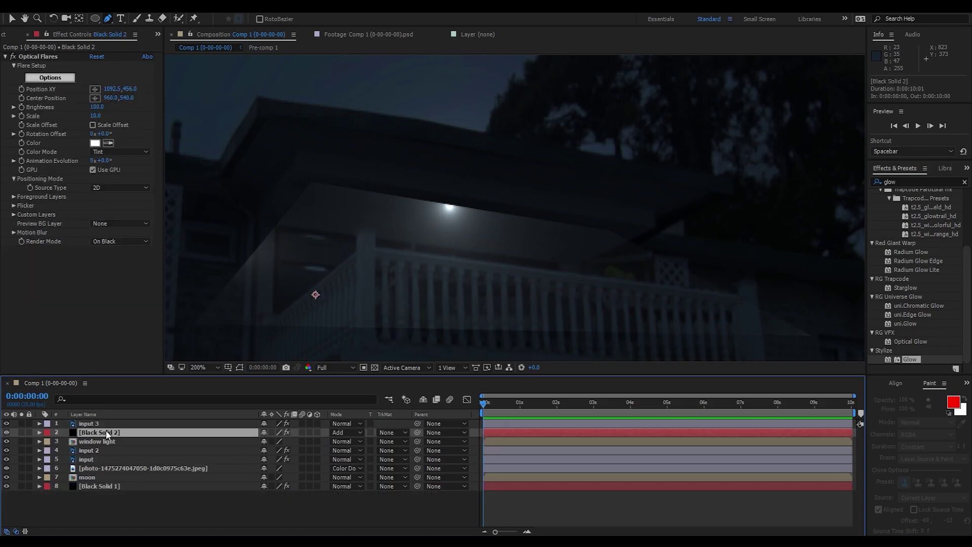
left_click(446, 195)
left_click(332, 286)
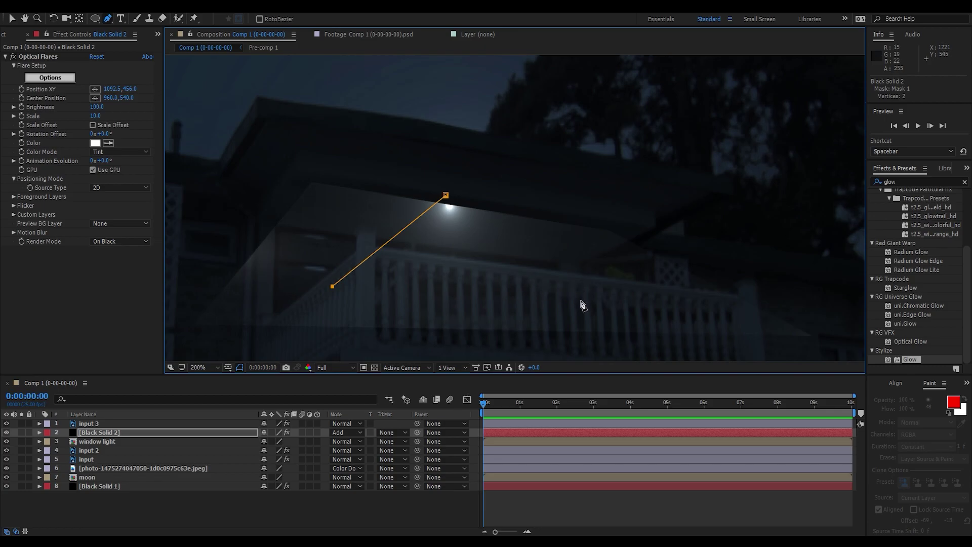
left_click(580, 300)
left_click(446, 196)
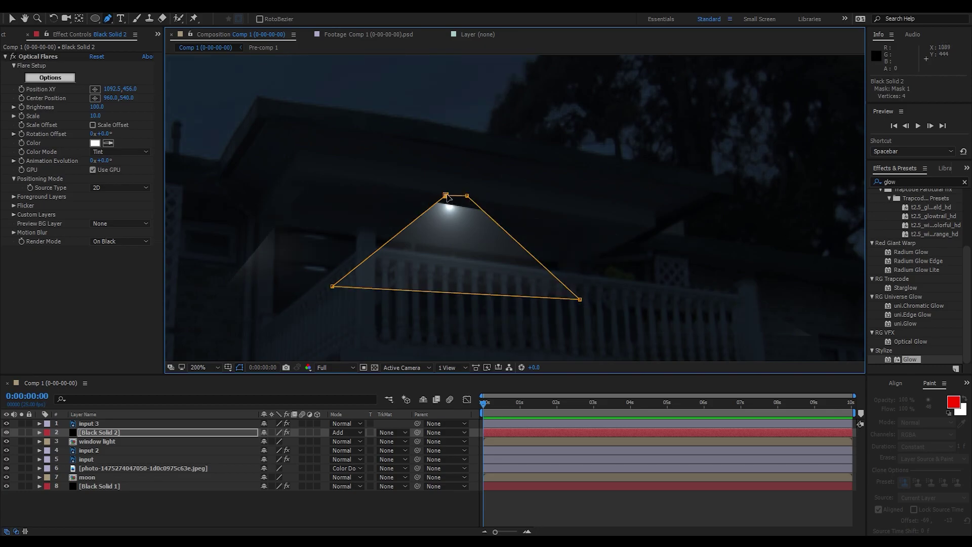
left_click_drag(445, 196, 437, 195)
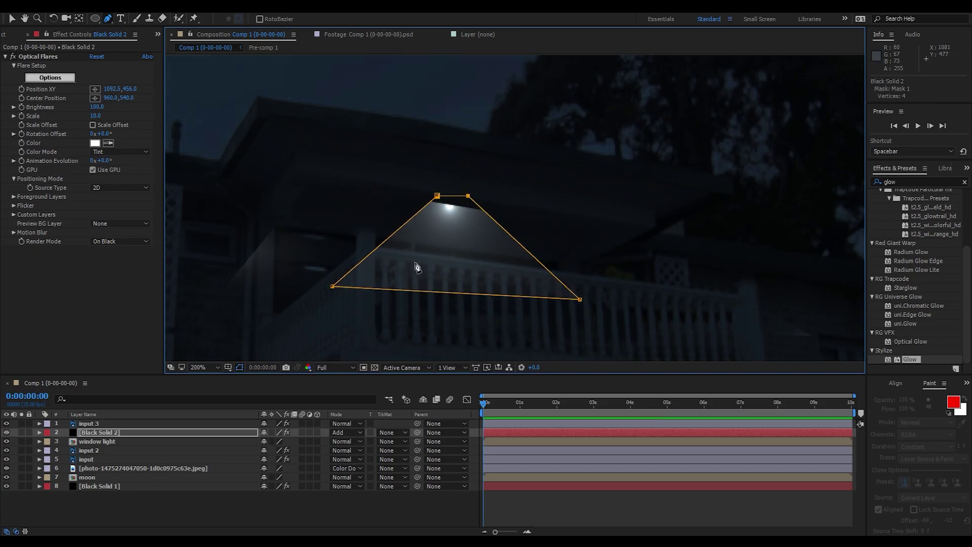
- Feather the mask and pull its bottom corners outward into a cone over the railing
key("f")
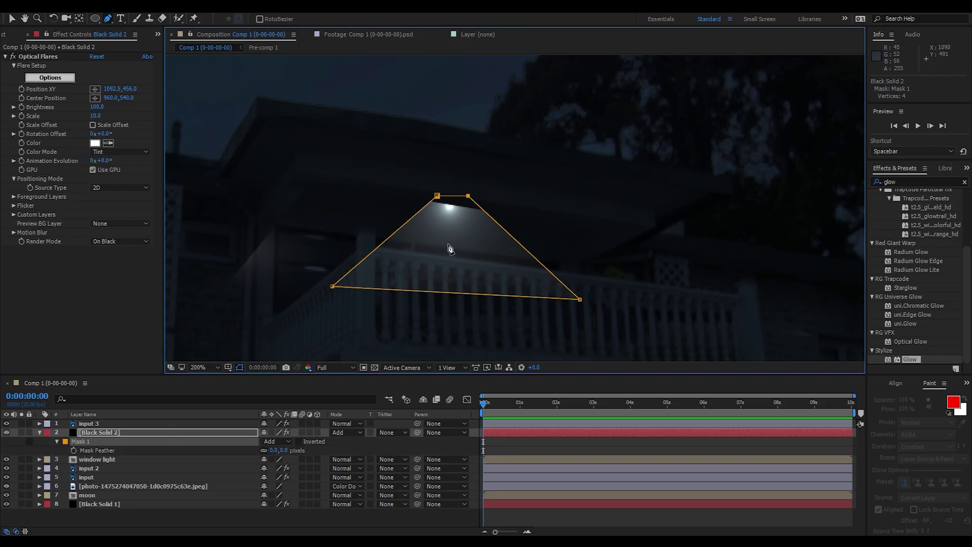
left_click_drag(290, 451, 302, 451)
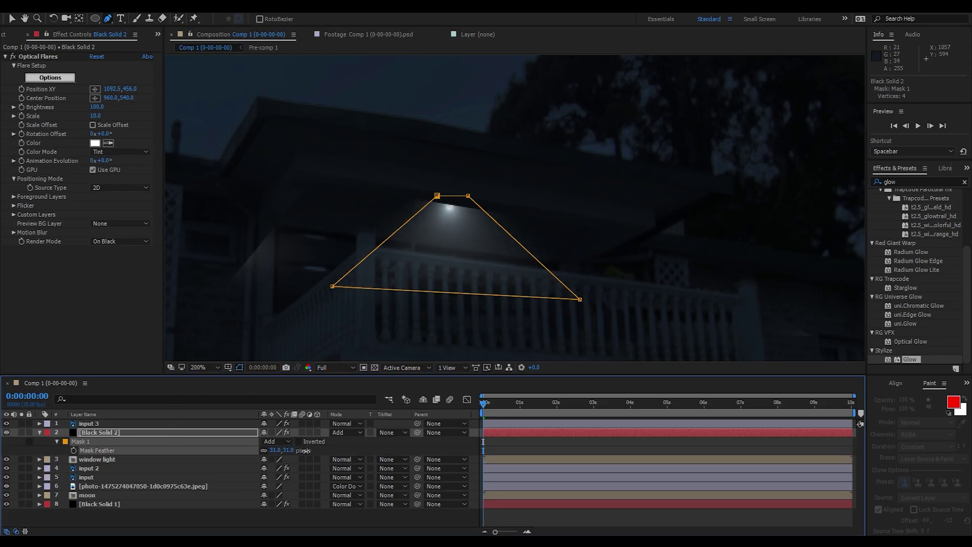
key("v")
left_click_drag(333, 287, 288, 328)
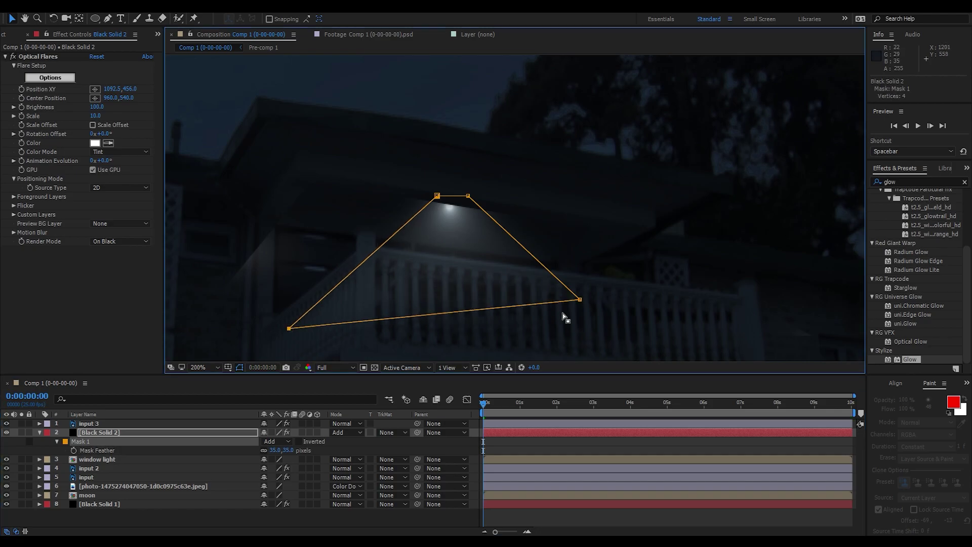
mouse_move(580, 299)
left_mouse_down()
mouse_move(625, 328)
mouse_move(692, 327)
left_mouse_up()
scroll(663, 355, "down", 2)
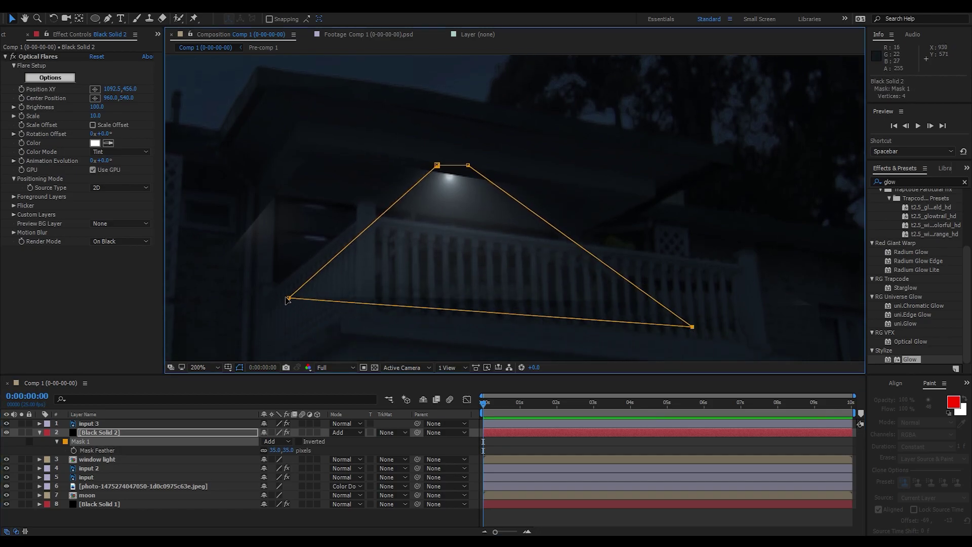
left_click_drag(287, 299, 273, 305)
- Copy Black Solid 2's mask and paste it onto input 3 as Mask 2
key("ctrl+Up")
key("ctrl+v")
key("comma")
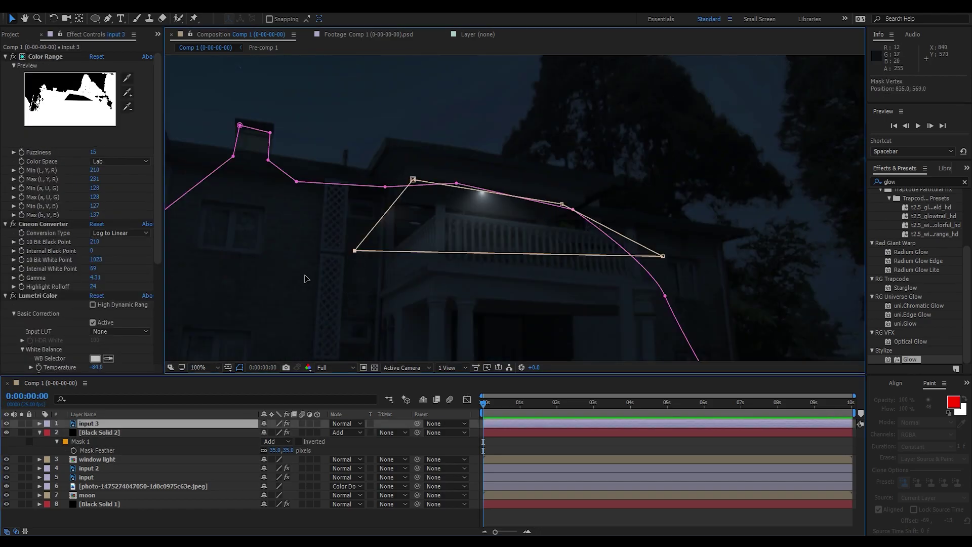
- Stretch the pasted mask's right corner and briefly test Black Solid 2 above input 3
left_click_drag(663, 256, 749, 333)
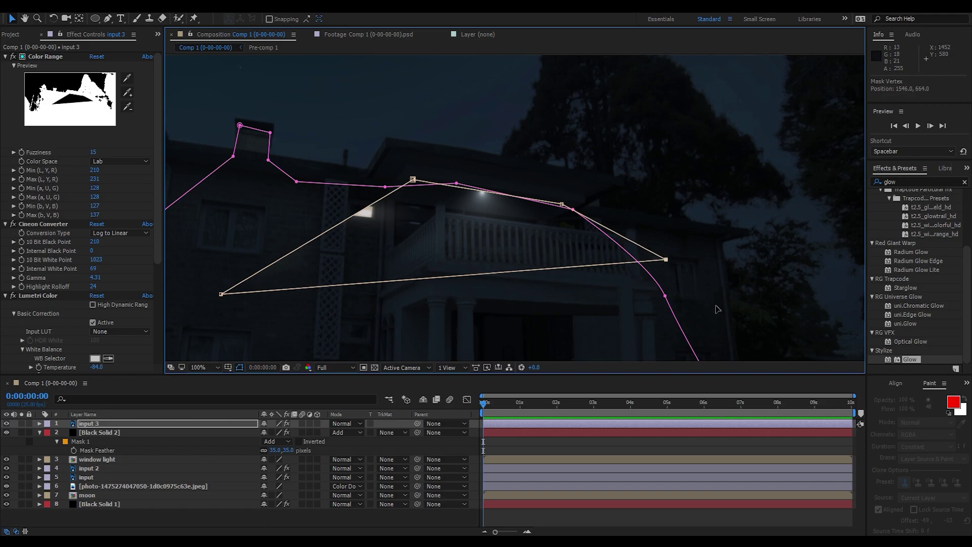
left_click(117, 433)
left_click_drag(111, 432, 92, 420)
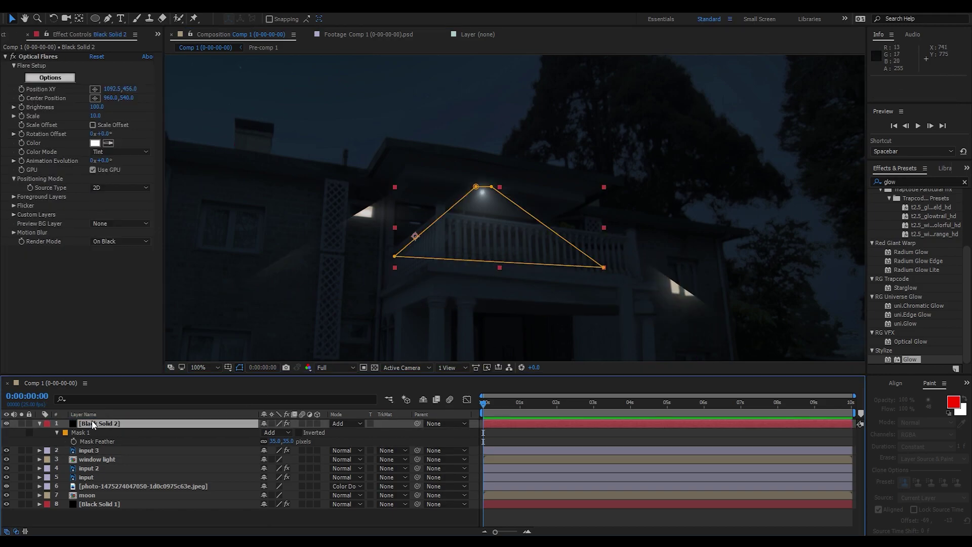
left_click(21, 423)
left_click(21, 424)
left_click_drag(91, 424, 95, 446)
left_click(39, 432)
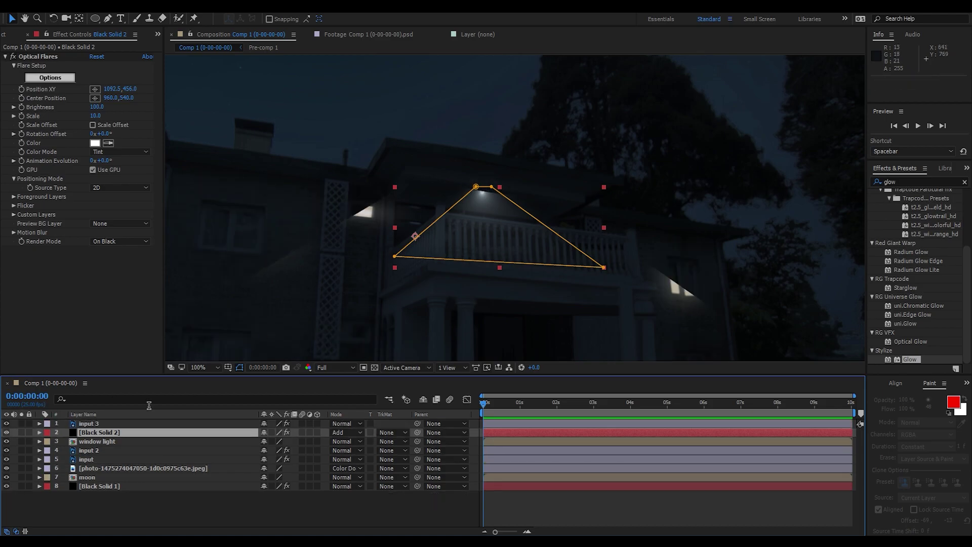
- Reshape input 3's Mask 2 corners to fit the balcony
left_click(85, 425)
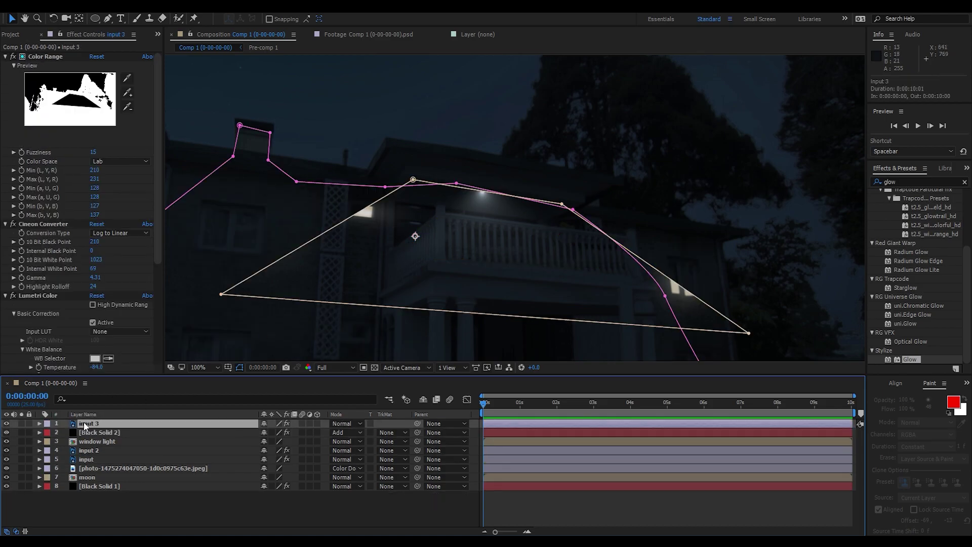
left_click(298, 186)
left_click_drag(221, 295, 387, 274)
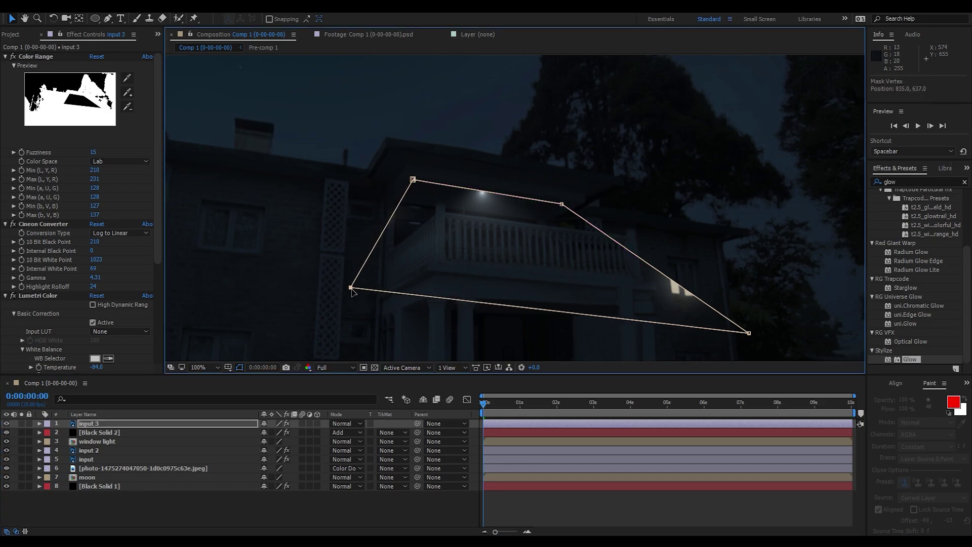
left_click_drag(749, 333, 744, 332)
left_click_drag(674, 320, 634, 295)
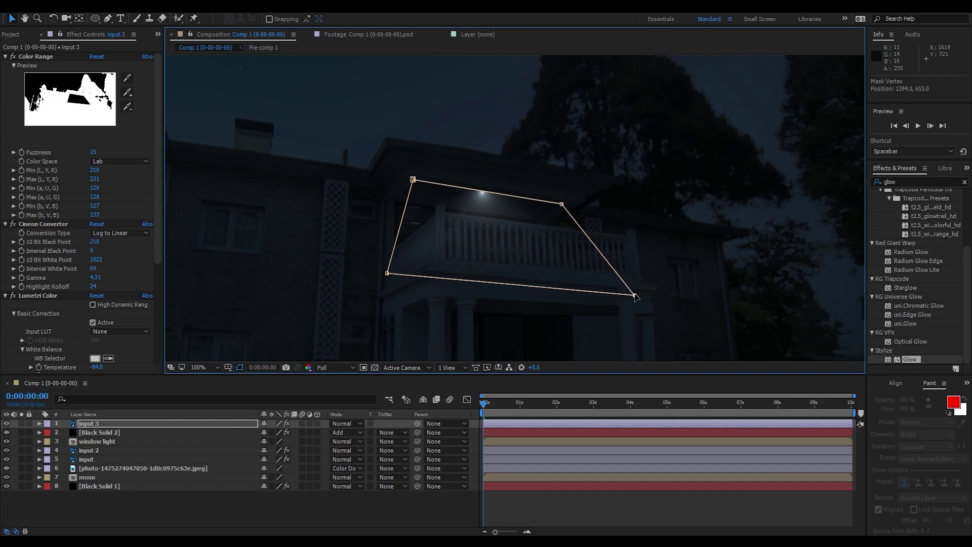
left_click(21, 423)
- Make Mask 2 an inverted Subtract mask with its corners moved up under the porch roof
left_click(90, 424)
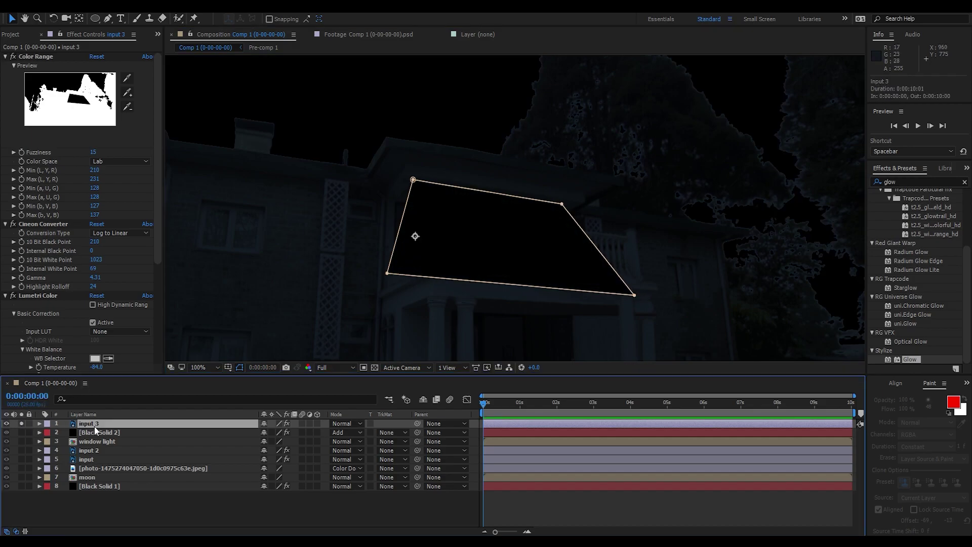
key("m")
left_click(287, 432)
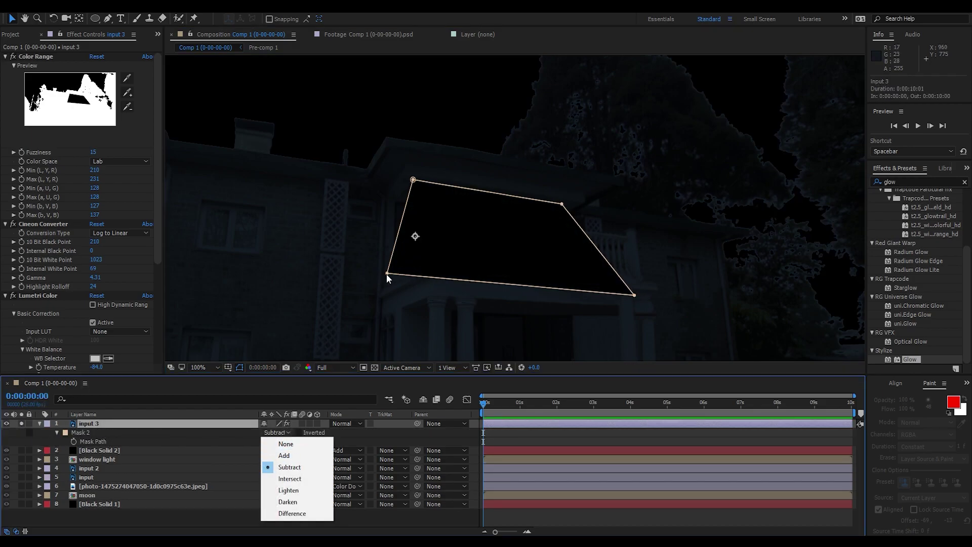
left_click_drag(387, 274, 391, 156)
mouse_move(634, 294)
left_mouse_down()
mouse_move(626, 207)
mouse_move(612, 182)
left_mouse_up()
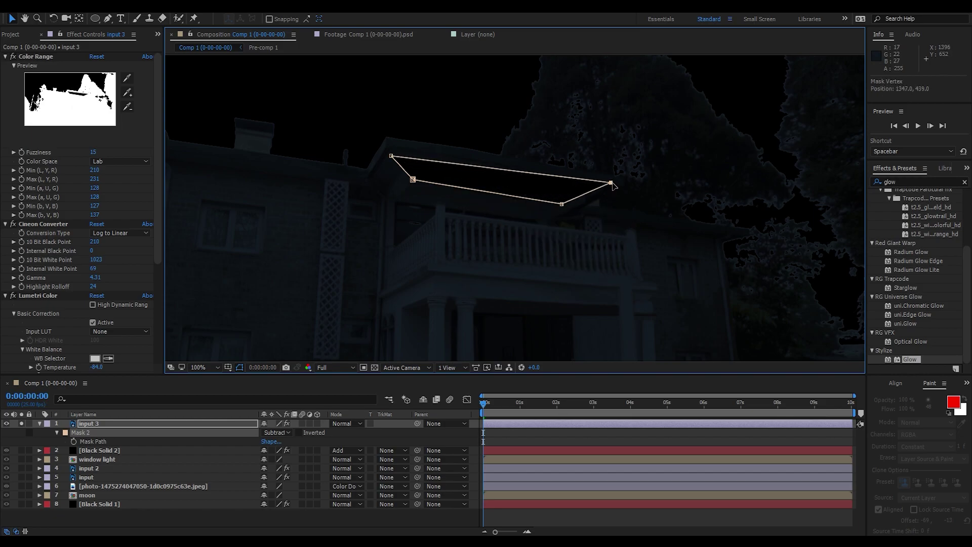
left_click(298, 432)
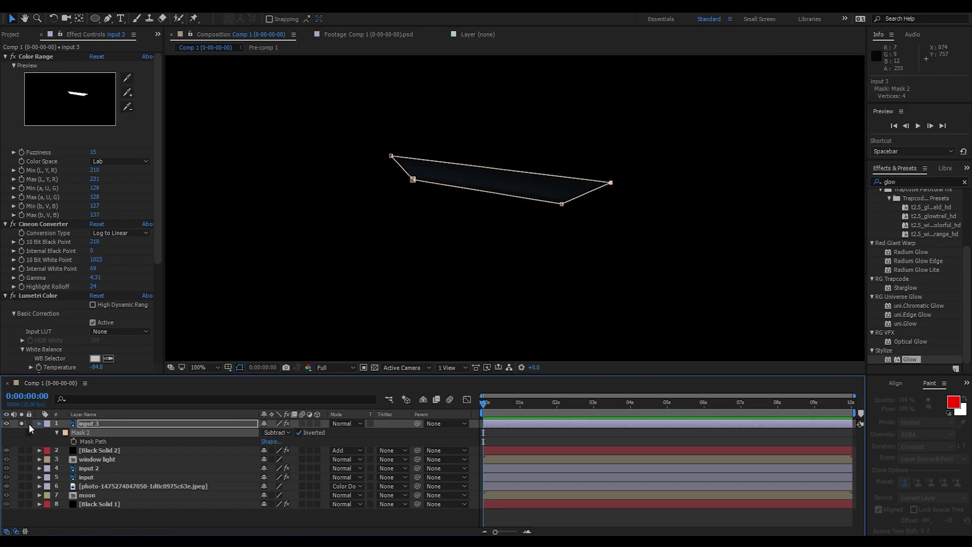
left_click(39, 423)
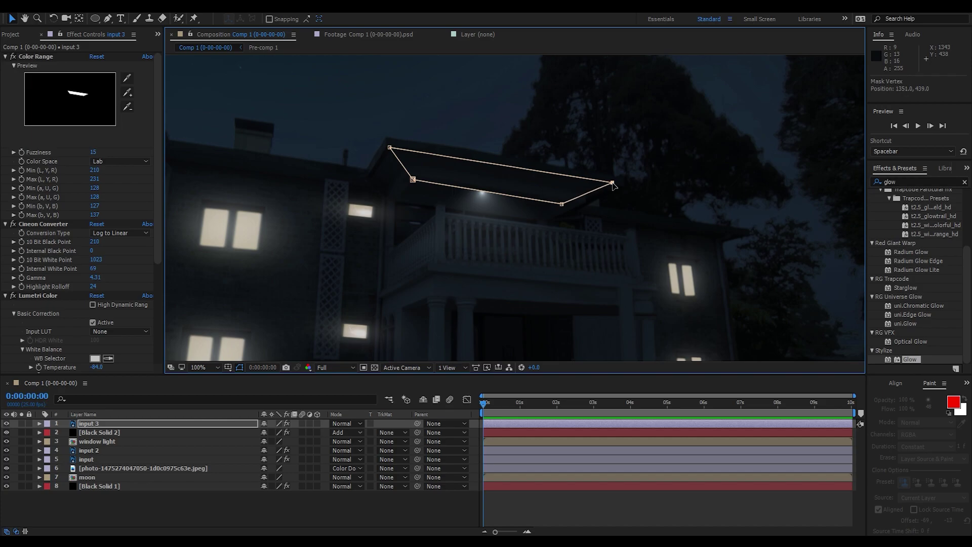
left_click(240, 367)
- Zoom in on the porch light and feather Mask 2's edge
key("period")
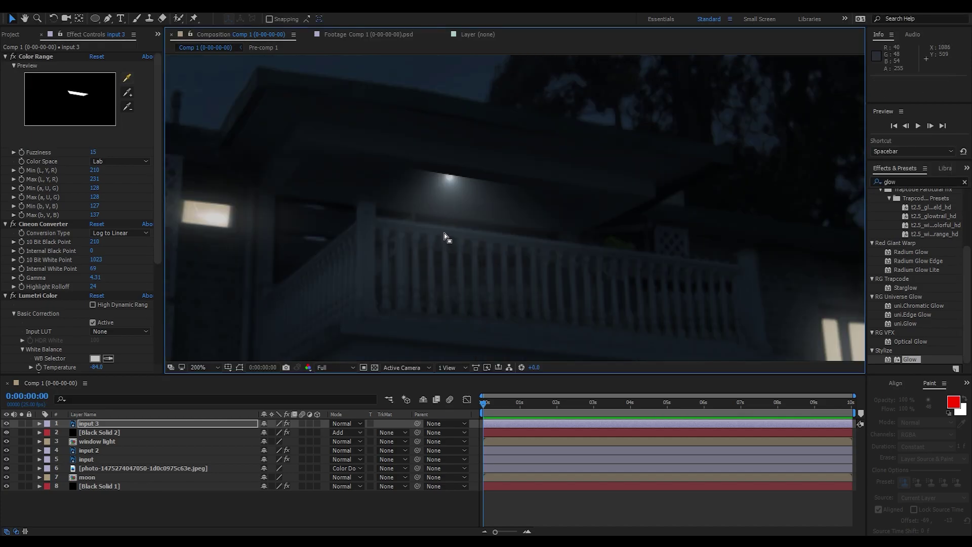
key("f")
key("Return")
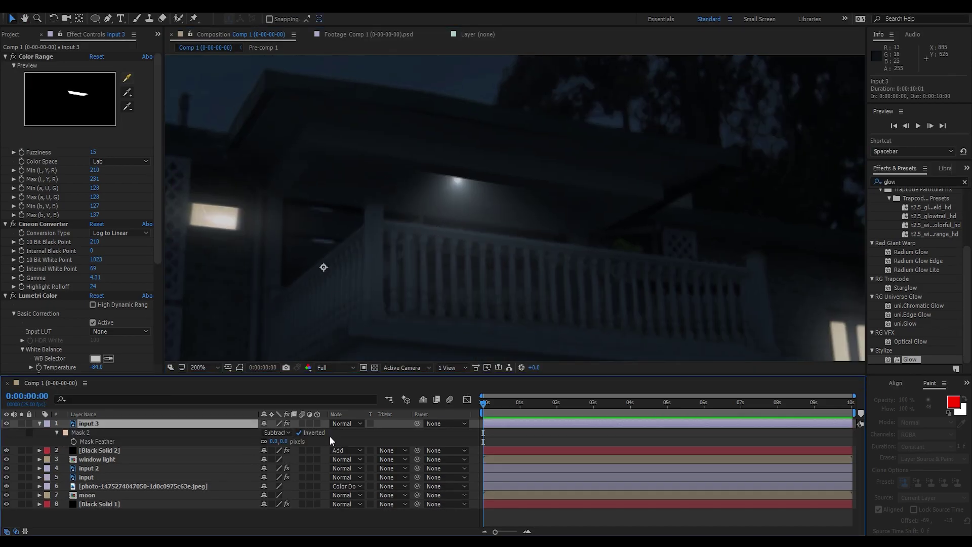
left_click_drag(289, 441, 290, 449)
left_click(261, 327)
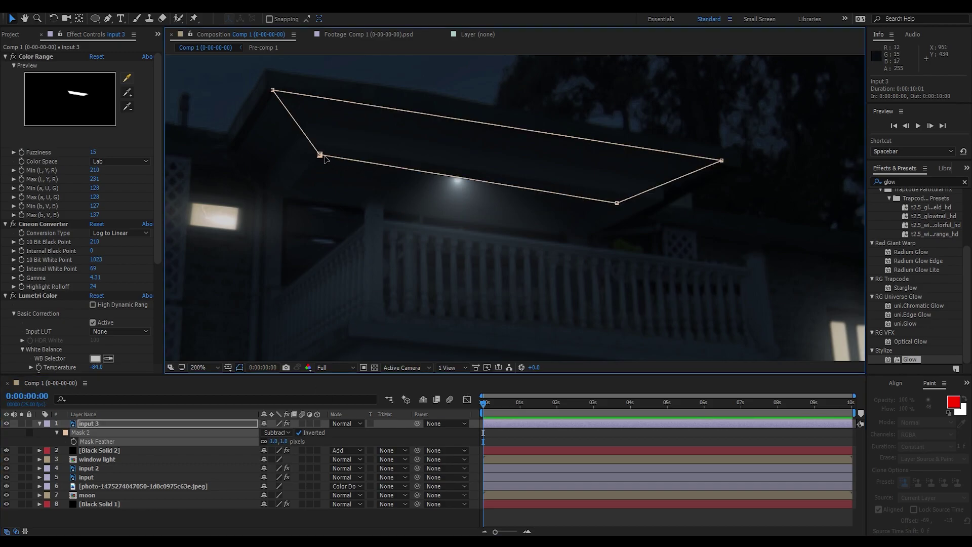
- Merge Black Solid 2's top mask corners into a triangle apex at the porch light
left_click(21, 423)
left_click(22, 424)
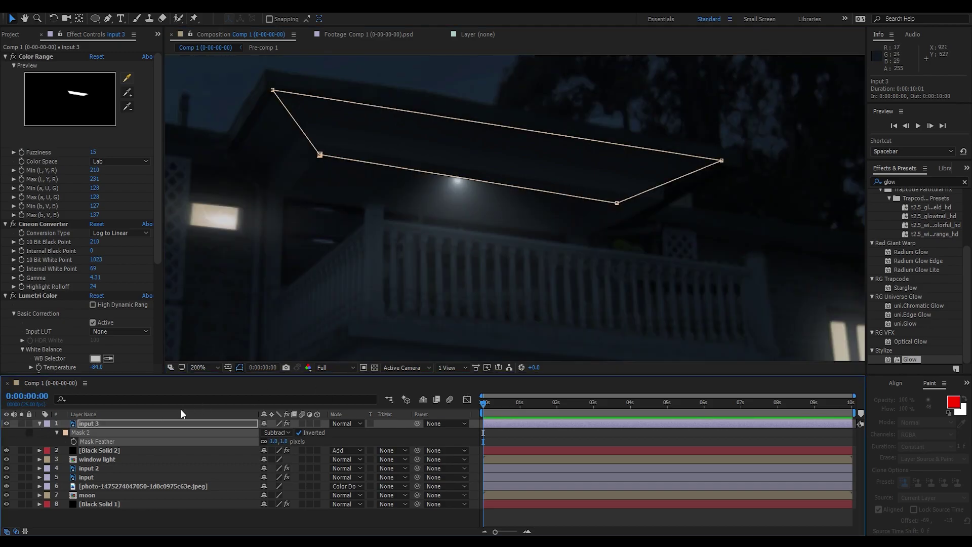
key("ctrl+Down")
left_click_drag(445, 168, 463, 166)
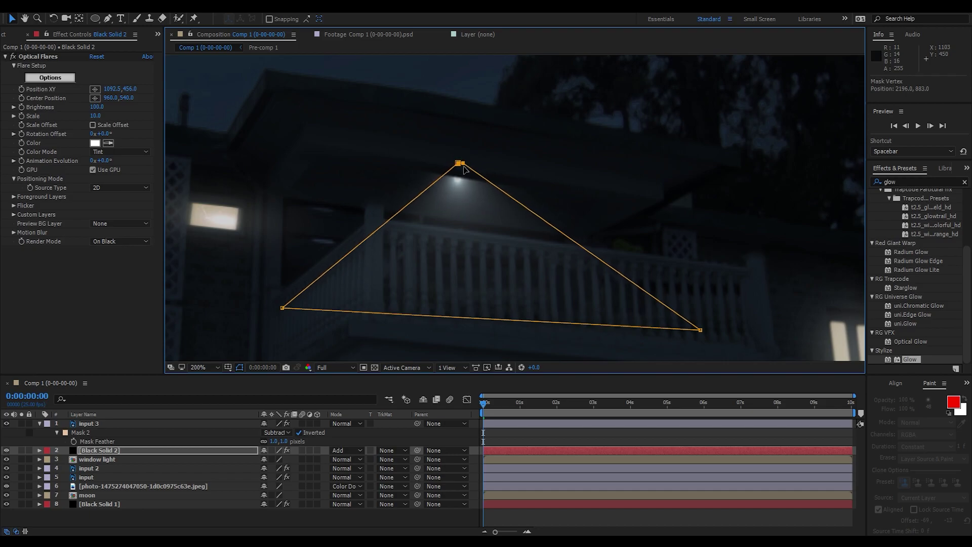
- Raise Mask 2's feather to 6 pixels and nudge the triangle apex onto the porch light
left_click_drag(292, 445, 296, 442)
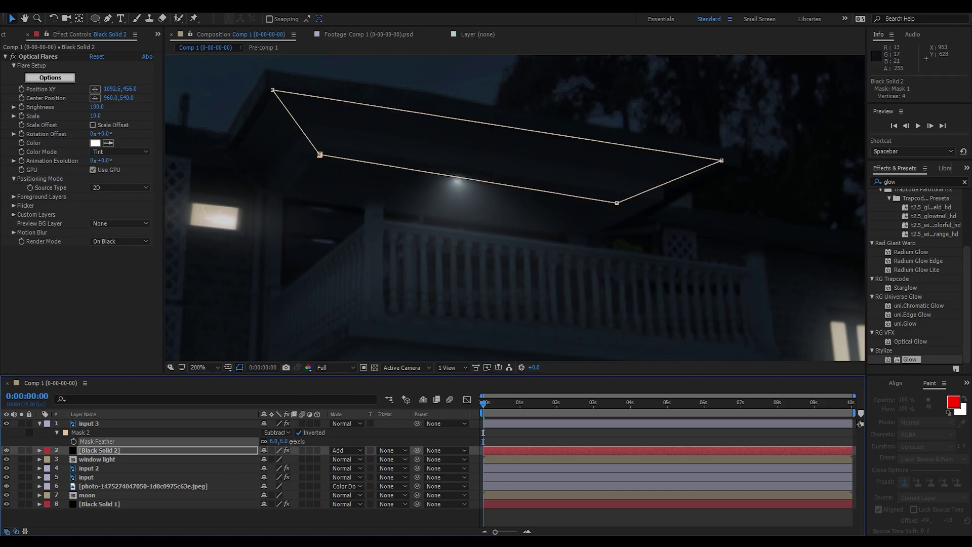
left_click(225, 450)
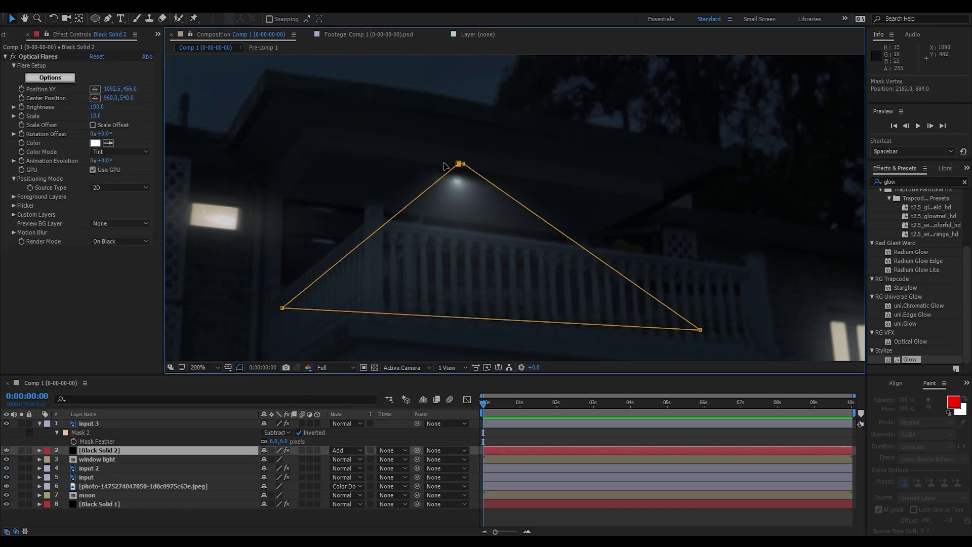
left_click_drag(444, 164, 441, 164)
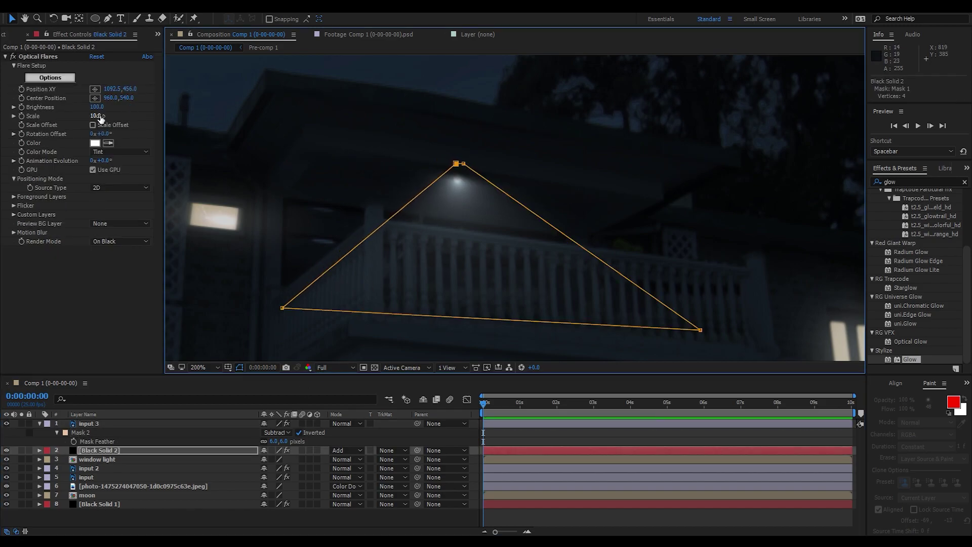
- Set the Optical Flares Scale to 15 and fit the whole scene in the viewer
type("15")
key("Return")
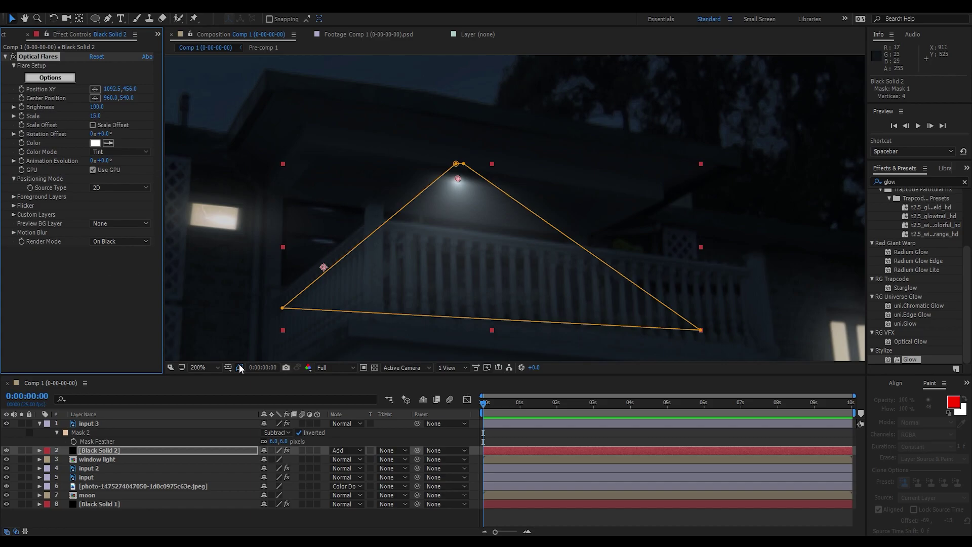
left_click(202, 367)
left_click(217, 177)
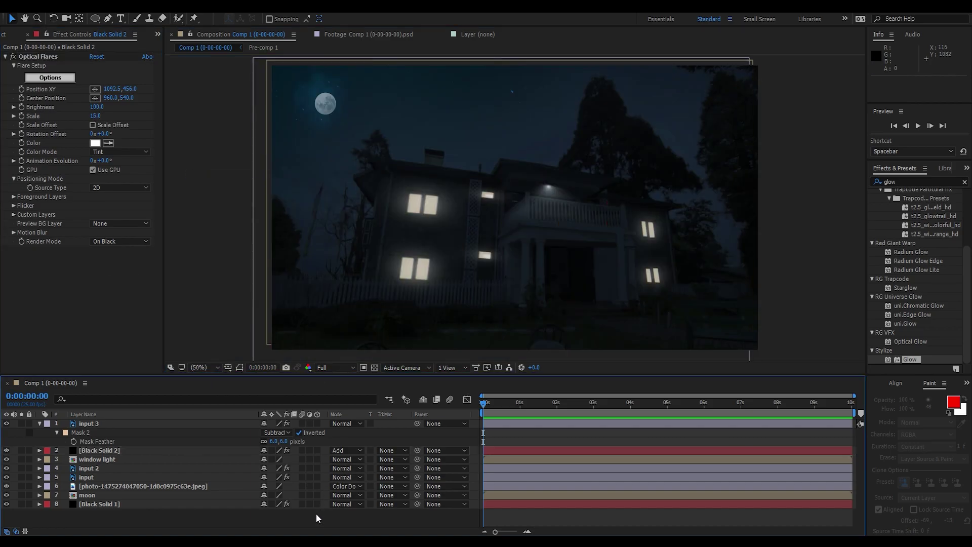
- Change input 3's Mask 2 feather to 3 pixels
left_click(278, 441)
type("0")
key("Return")
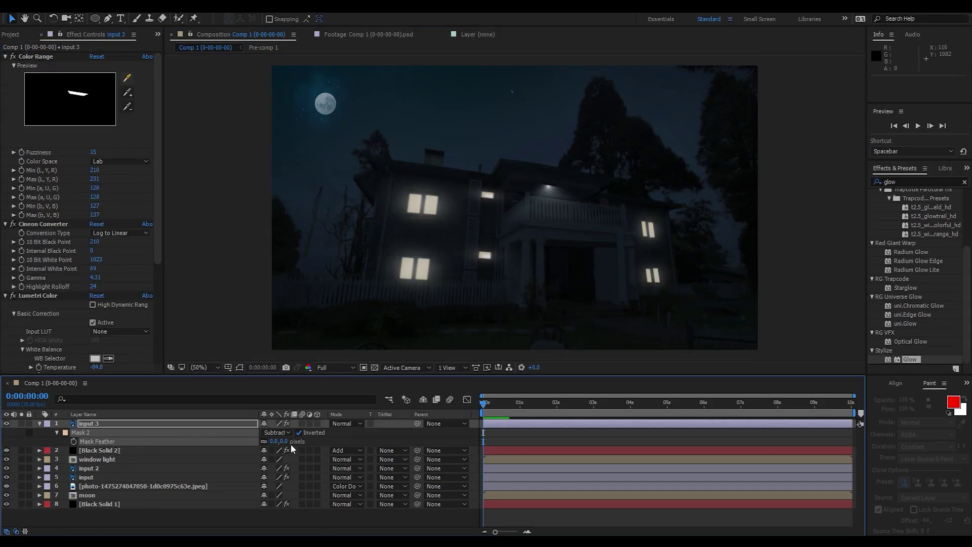
left_click(287, 442)
key("Return")
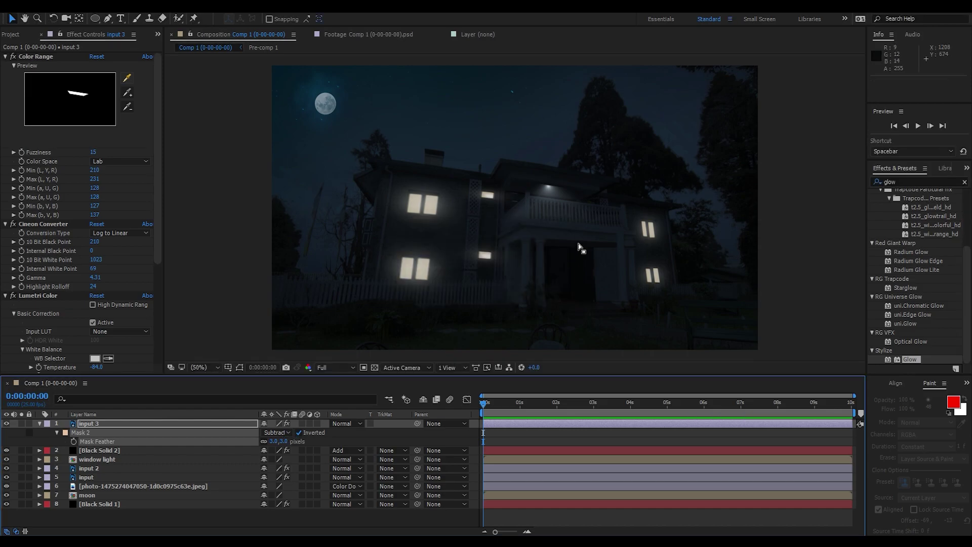
- Select input 3 and collapse its Color Range and Cineon Converter effects
scroll(567, 200, "up", 4)
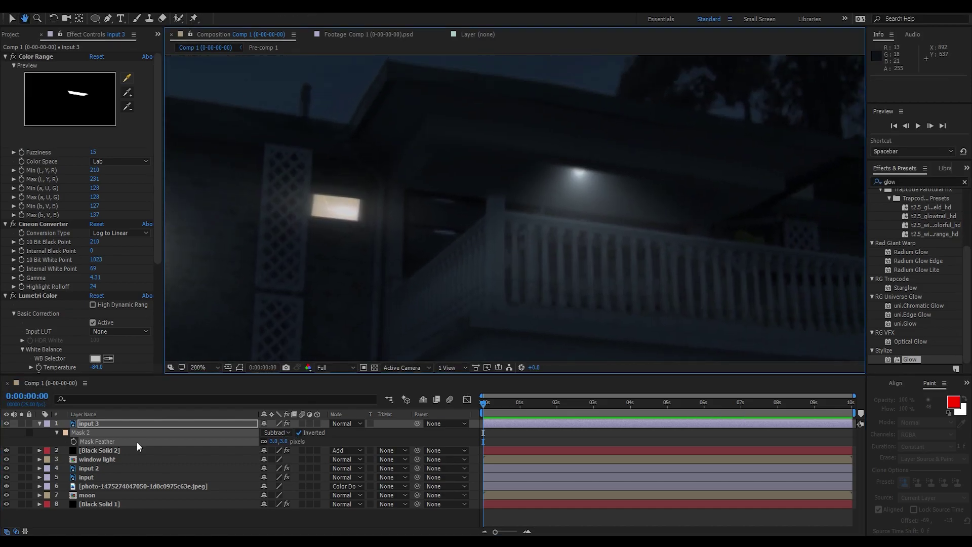
left_click(81, 450)
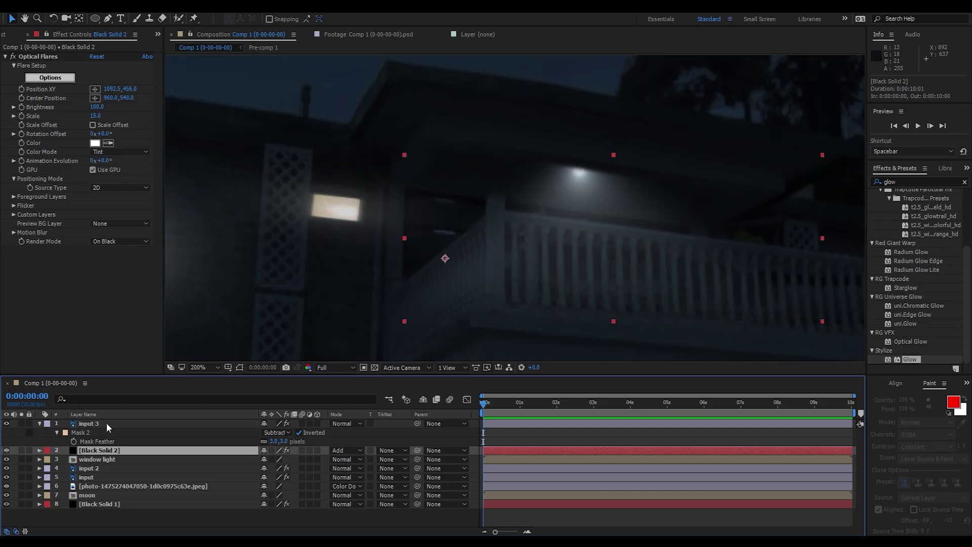
left_click(106, 423)
left_click(4, 57)
left_click(4, 65)
- Add an Exposure effect to input 3 and draw an elliptical Mask 3 around the porch lamp
left_click(4, 74)
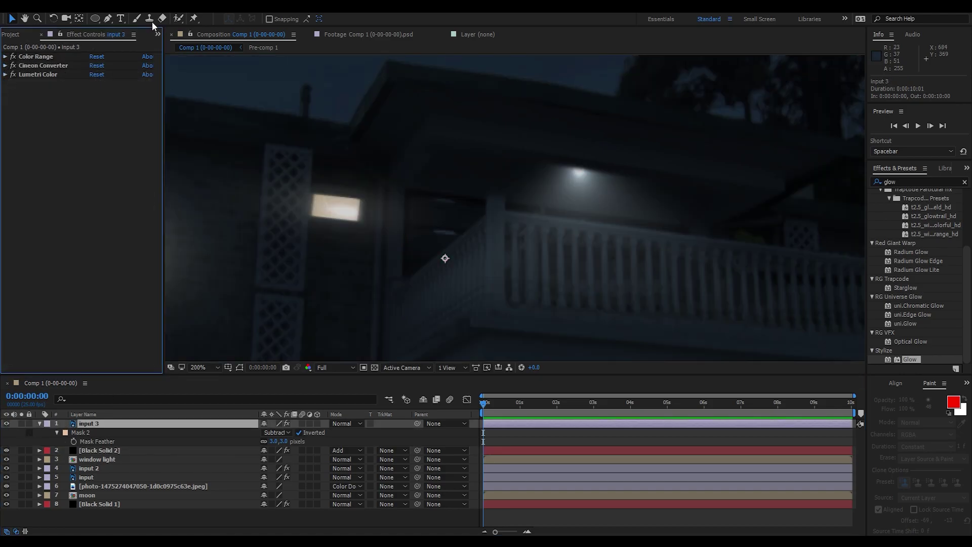
left_click(109, 6)
mouse_move(192, 122)
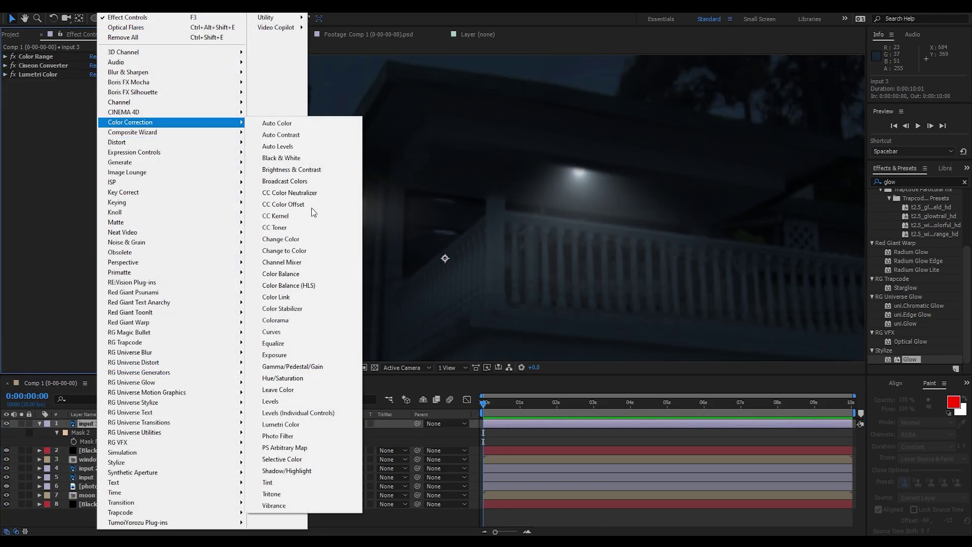
left_click(273, 355)
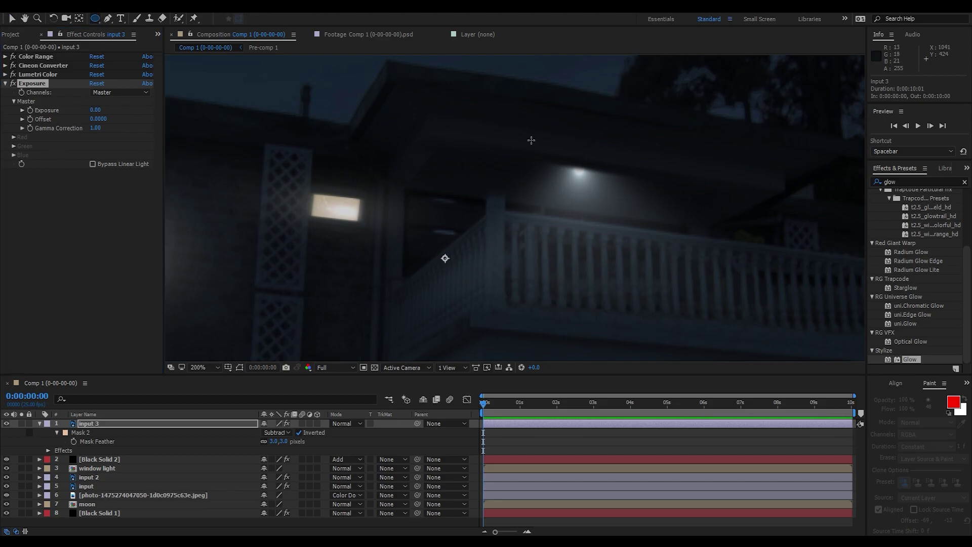
mouse_move(542, 146)
left_mouse_down()
mouse_move(639, 187)
mouse_move(662, 179)
left_mouse_up()
key("v")
key("ctrl+t")
key("Return")
- Limit Exposure to Mask 3 via Compositing Options and raise exposure to 3.40
left_click(29, 84)
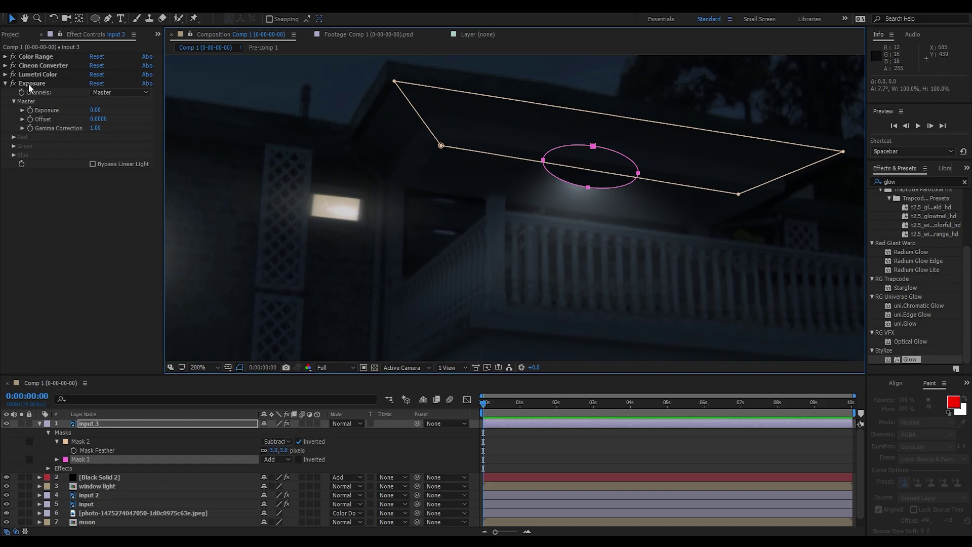
left_click(264, 486)
left_click(293, 495)
left_click(281, 503)
left_click(283, 497)
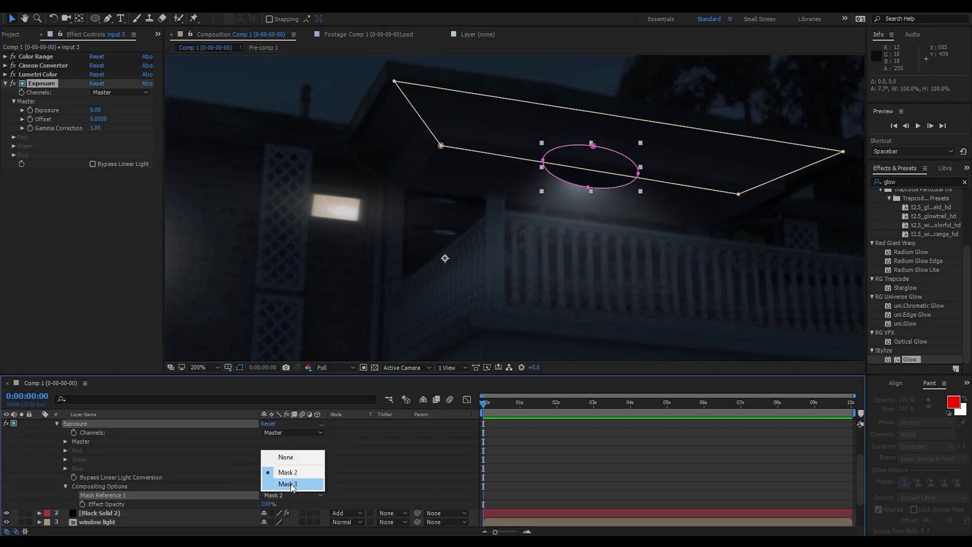
left_click(290, 484)
left_click_drag(96, 112, 273, 116)
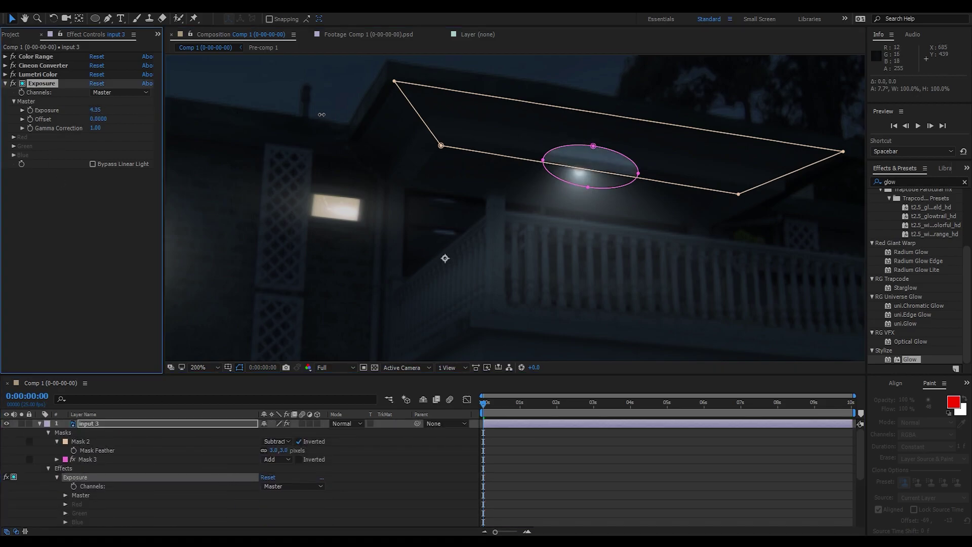
- Feather the edge of the lamp's elliptical mask
left_click(241, 367)
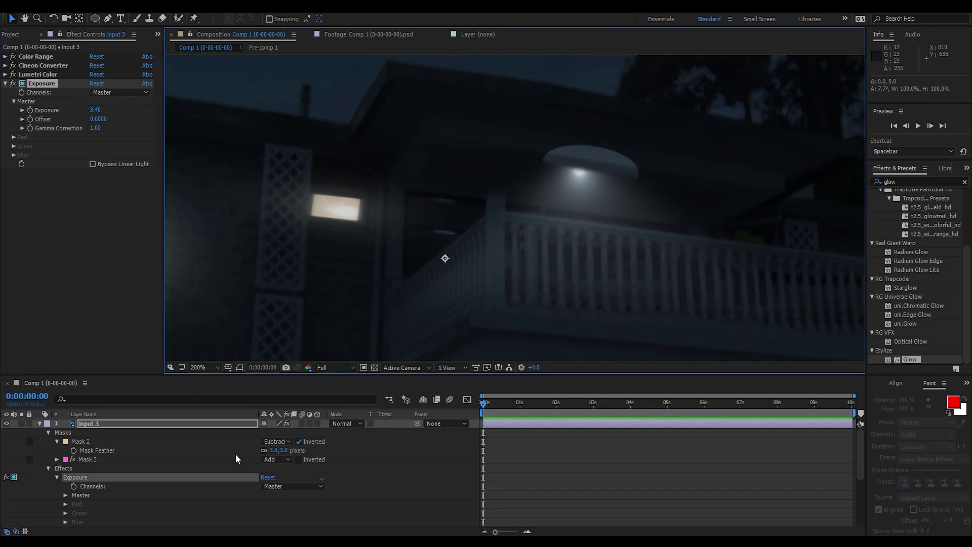
key("f")
left_click_drag(277, 459, 298, 458)
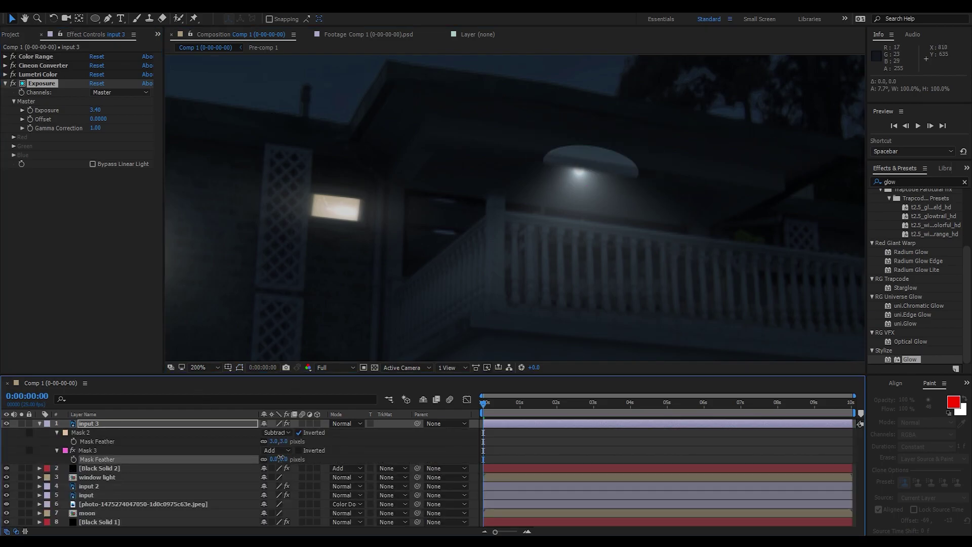
- Stretch Mask 3's lamp ellipse wider and flatter, and feather it to 46 pixels
left_click(243, 450)
left_click(241, 368)
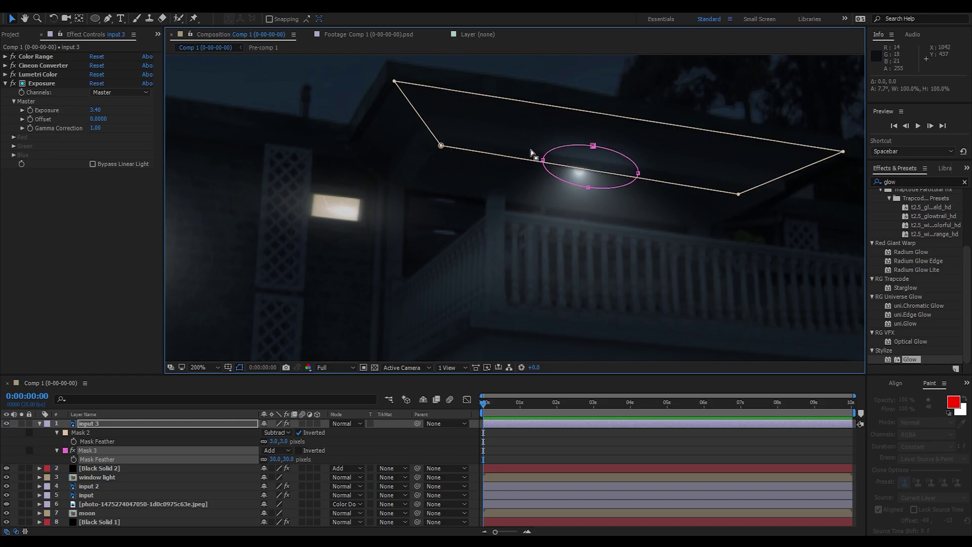
left_click_drag(638, 174, 673, 180)
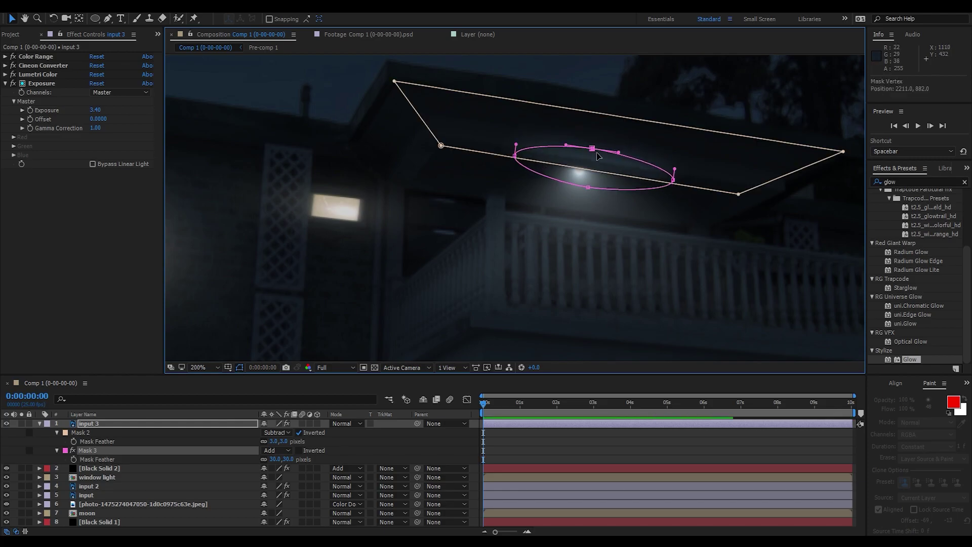
left_click_drag(593, 146, 592, 156)
left_click(241, 366)
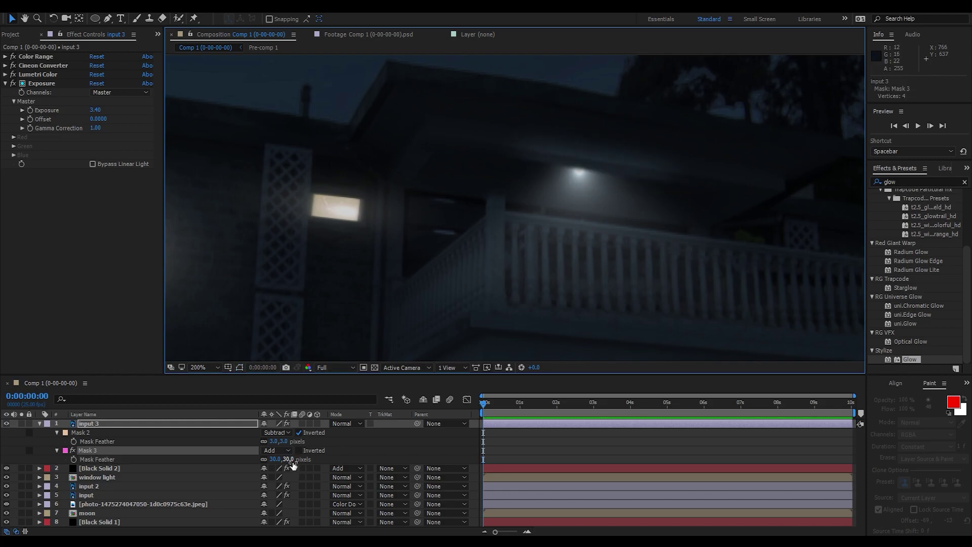
left_click_drag(296, 460, 289, 462)
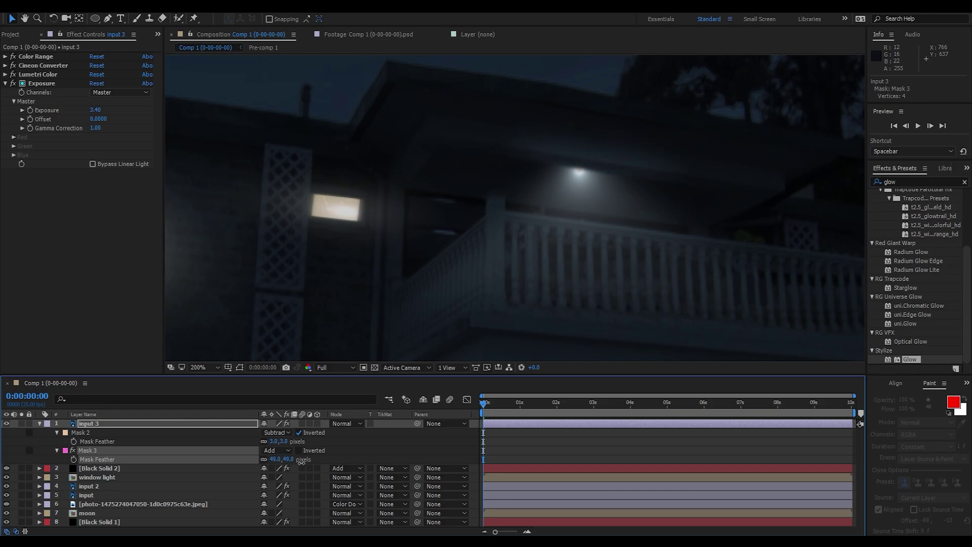
- Pull the lamp ellipse's right end back in and nudge its left end down
left_click(241, 367)
left_click(540, 159)
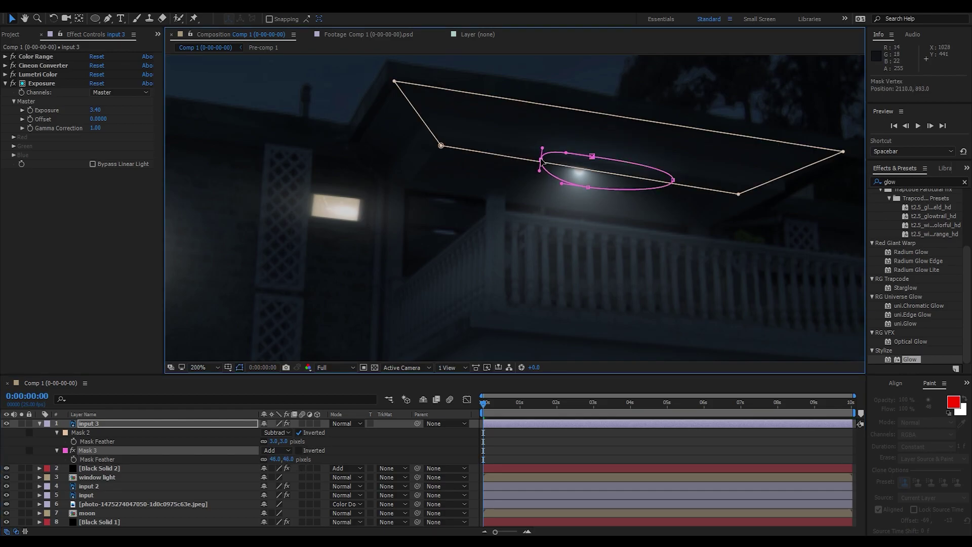
left_click(673, 181)
left_click_drag(673, 180, 641, 181)
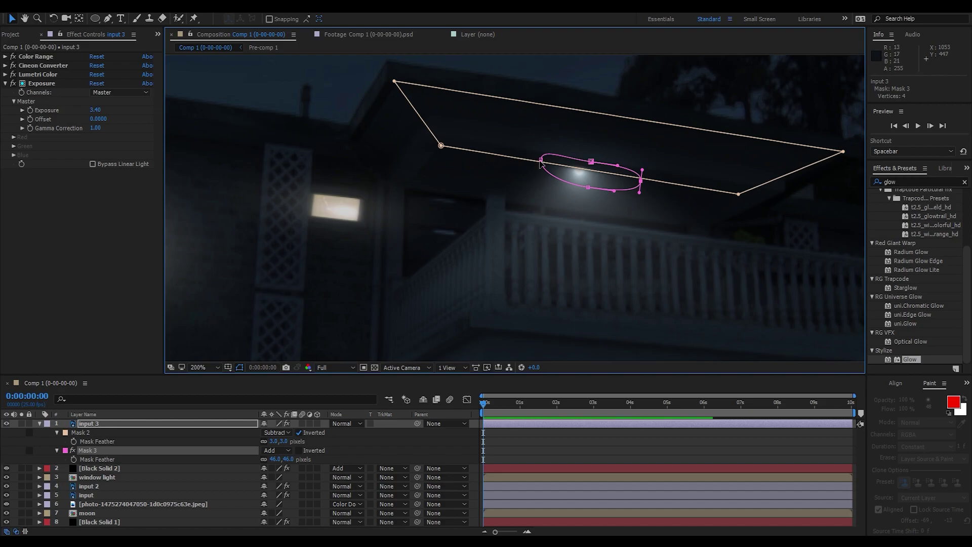
left_click_drag(540, 160, 541, 165)
left_click(241, 367)
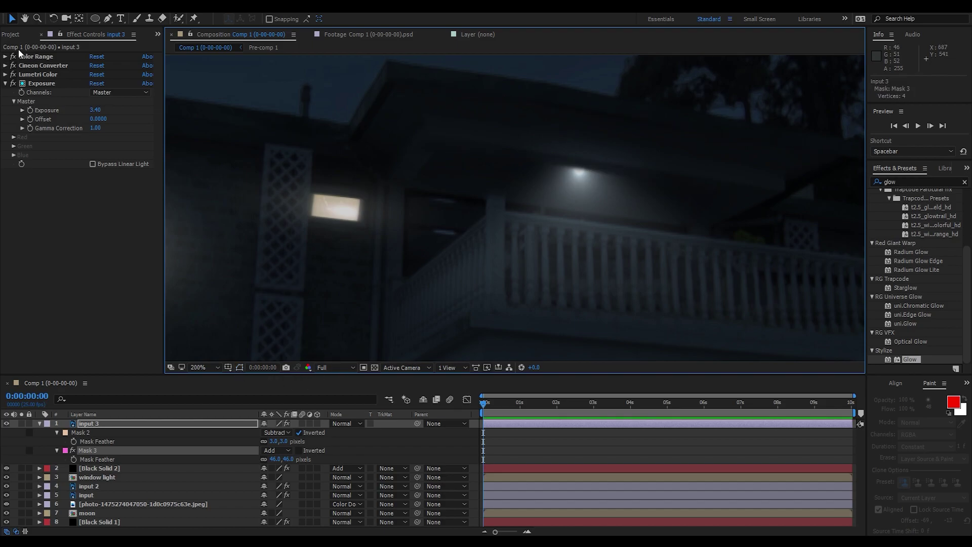
- Stretch the lamp ellipse wide along the porch ceiling and lower its bottom edge
left_click(12, 85)
left_click(237, 366)
left_click(237, 369)
left_click_drag(542, 165, 456, 149)
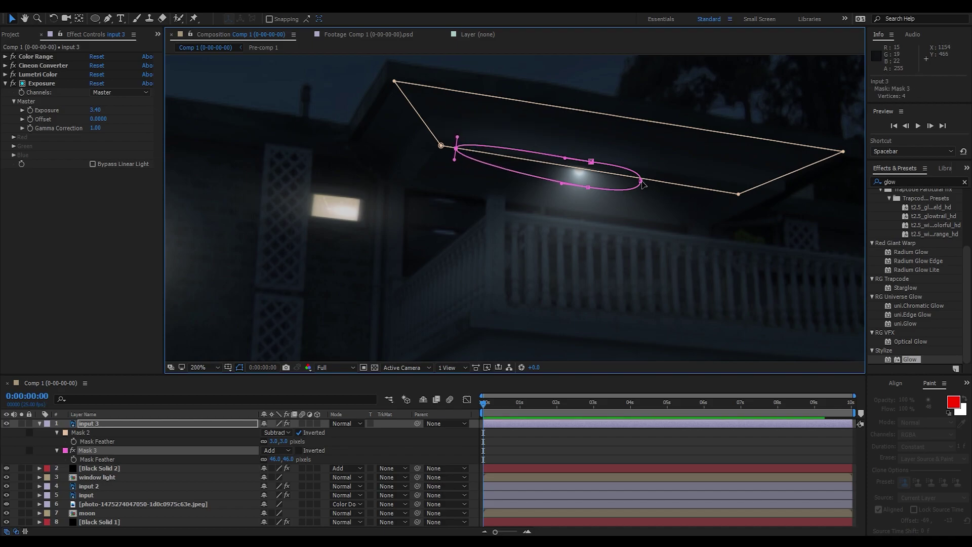
left_click_drag(643, 183, 739, 193)
left_click_drag(588, 187, 584, 199)
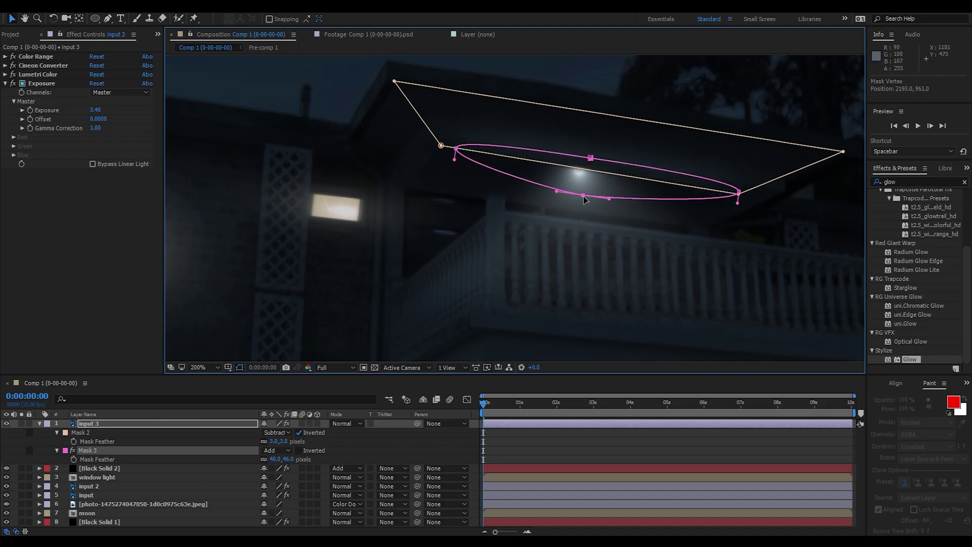
left_click(240, 367)
left_click(206, 367)
- Fit the view, save the project, and select the Black Solid 2 flare layer
left_click(221, 181)
key("ctrl+s")
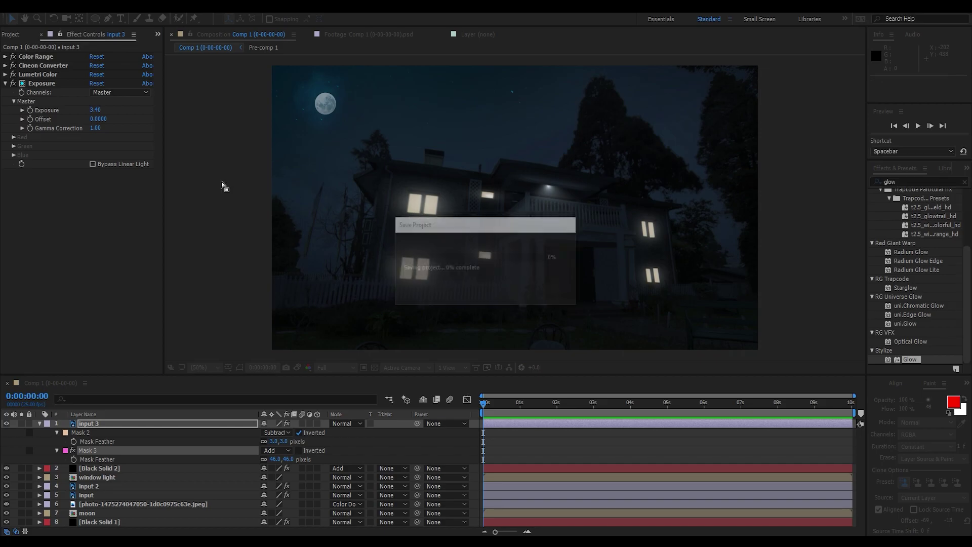
scroll(583, 193, "up", 2)
scroll(584, 192, "up", 2)
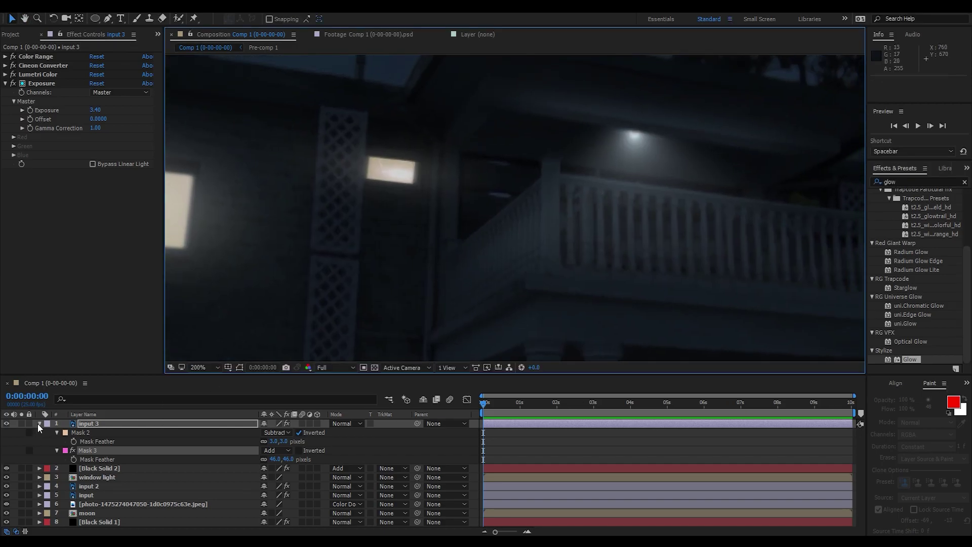
left_click(38, 423)
left_click(83, 434)
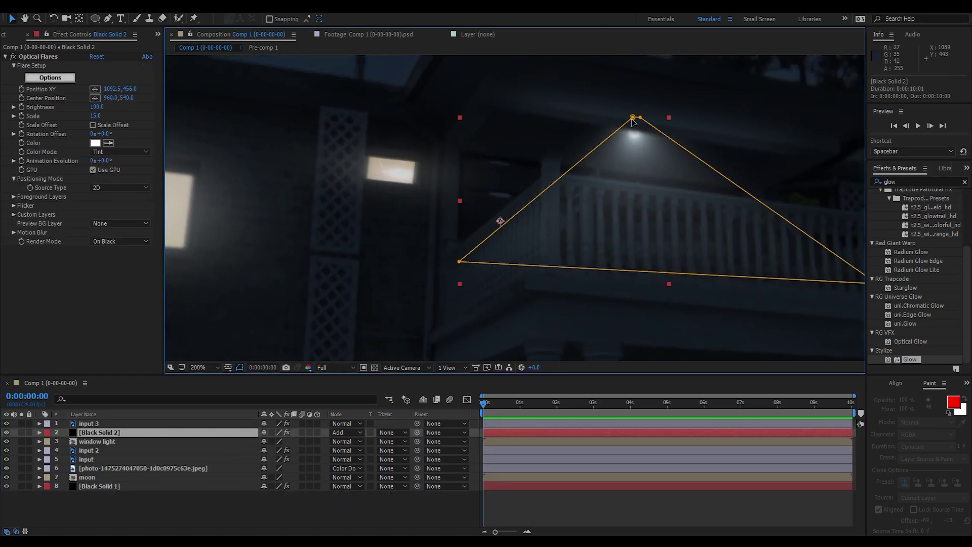
- Drag the flare mask's corners around the balcony, comparing with Black Solid 2 hidden
left_click_drag(632, 117, 503, 109)
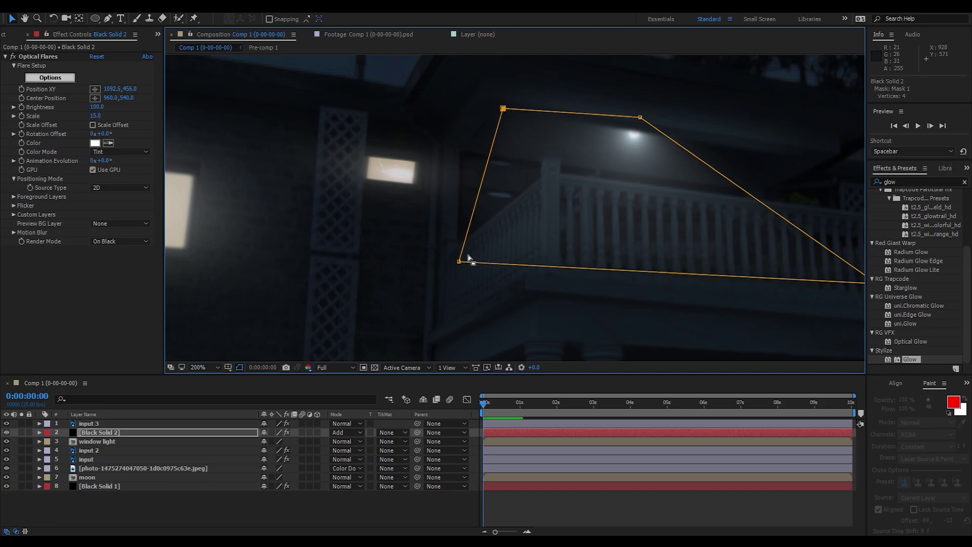
left_click_drag(458, 261, 451, 239)
left_click_drag(641, 118, 800, 151)
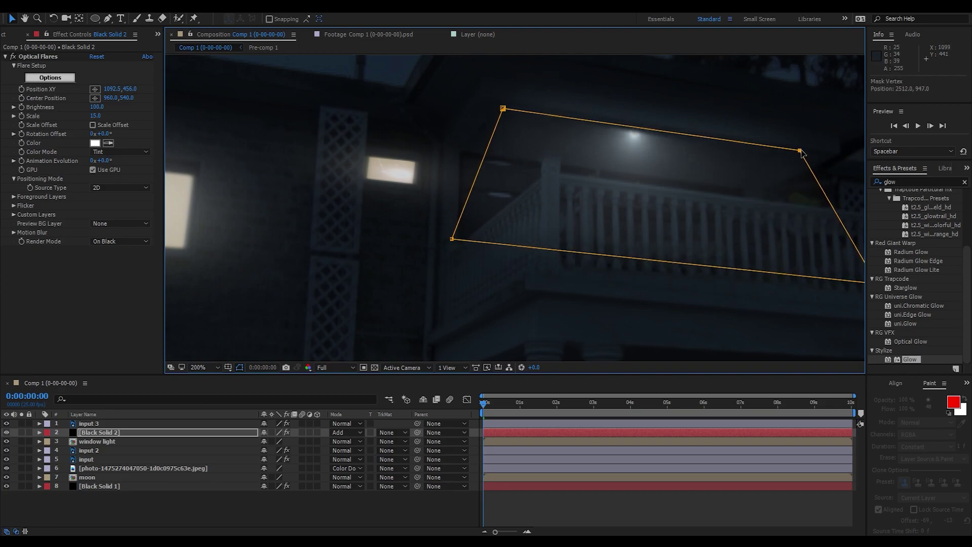
left_click(240, 368)
left_click(203, 368)
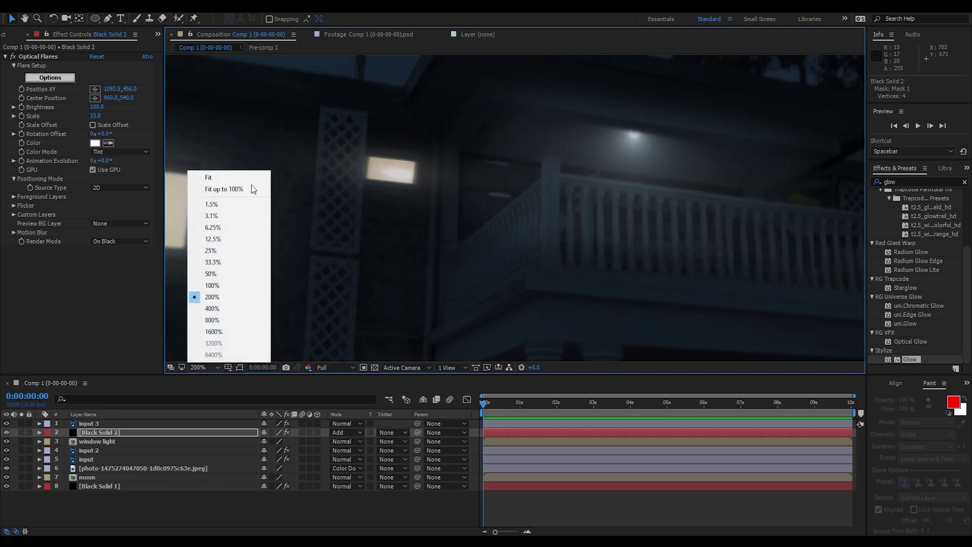
left_click(253, 189)
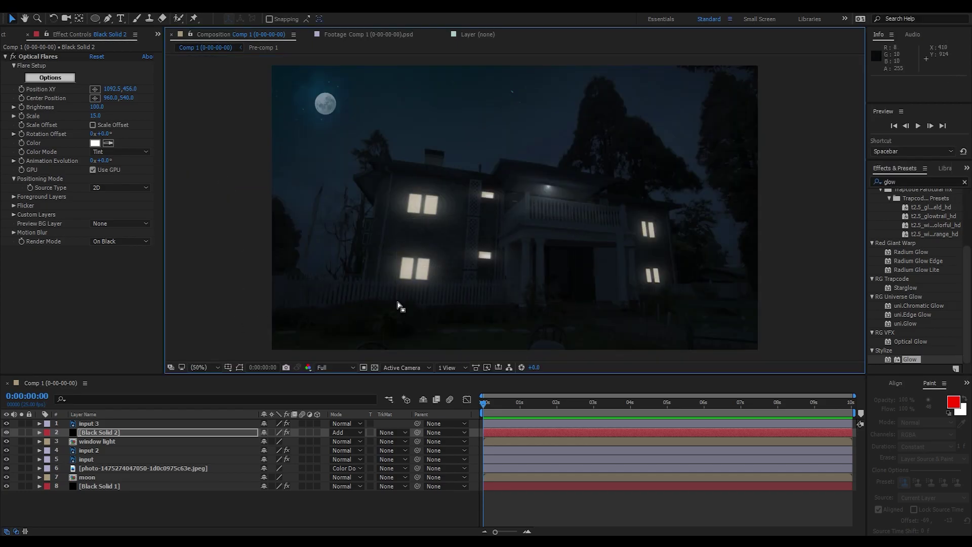
left_click(240, 367)
left_click_drag(582, 222, 631, 239)
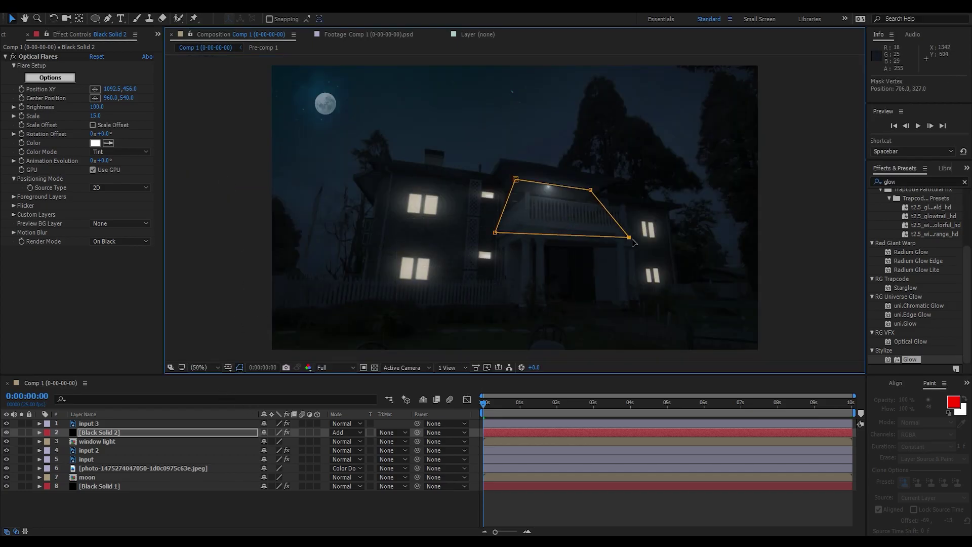
left_click(240, 367)
left_click(6, 433)
left_click(6, 433)
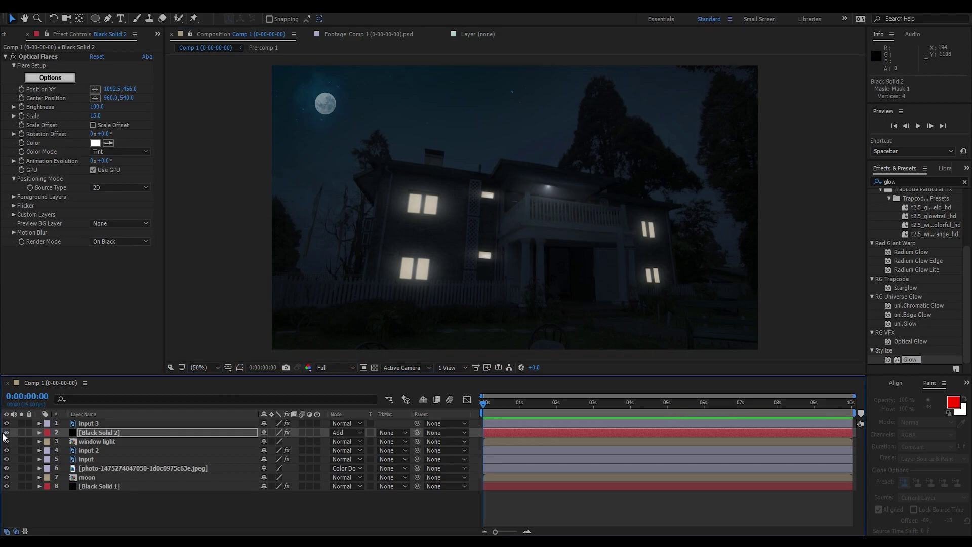
- Add a sharp corner point on the flare mask's left edge and move it up
left_click(240, 368)
scroll(520, 201, "up", 2)
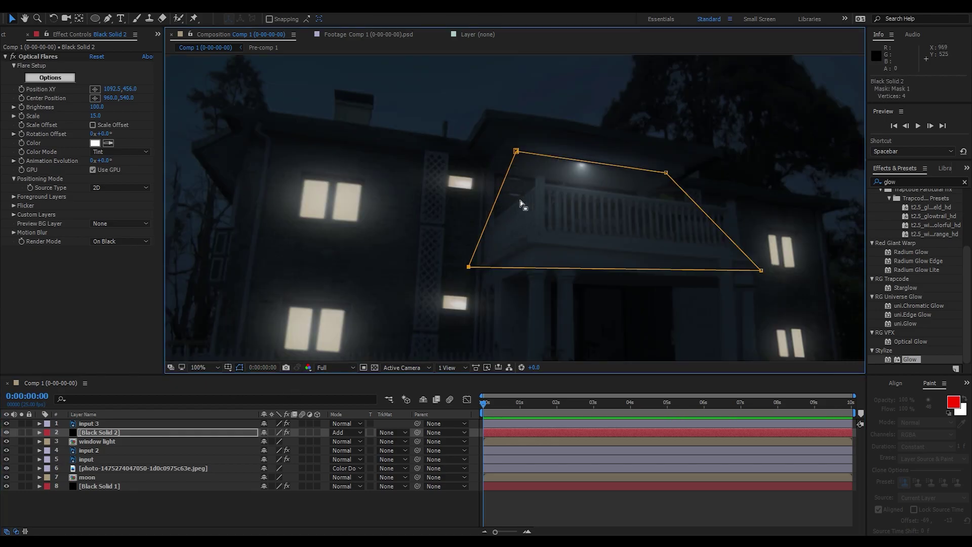
left_click(109, 18)
left_click(504, 180)
left_click_drag(504, 180, 507, 187)
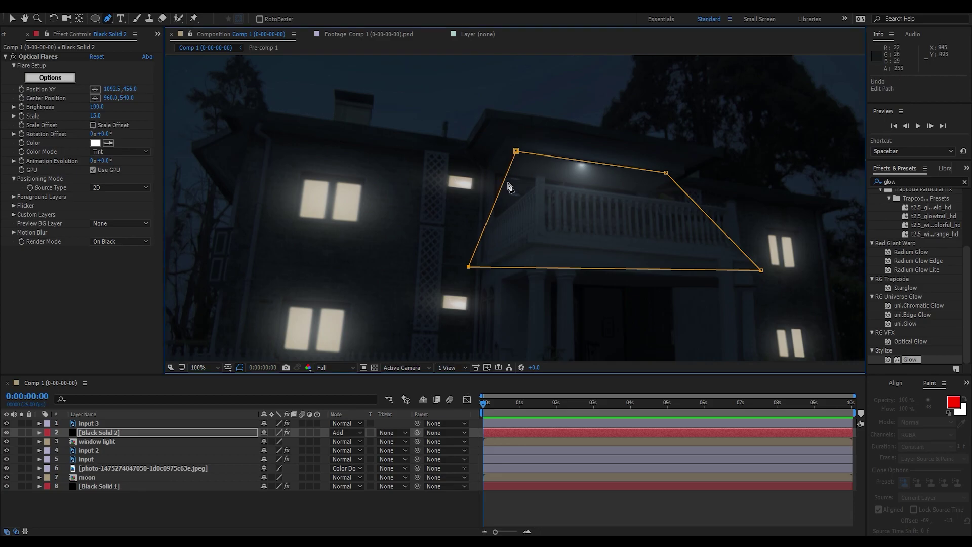
left_click(504, 180, "alt")
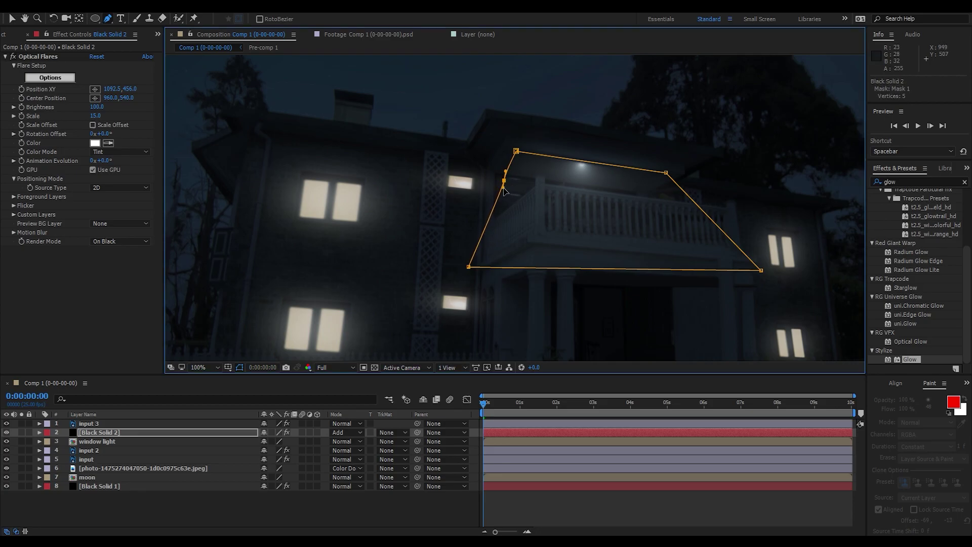
left_click_drag(504, 181, 496, 172)
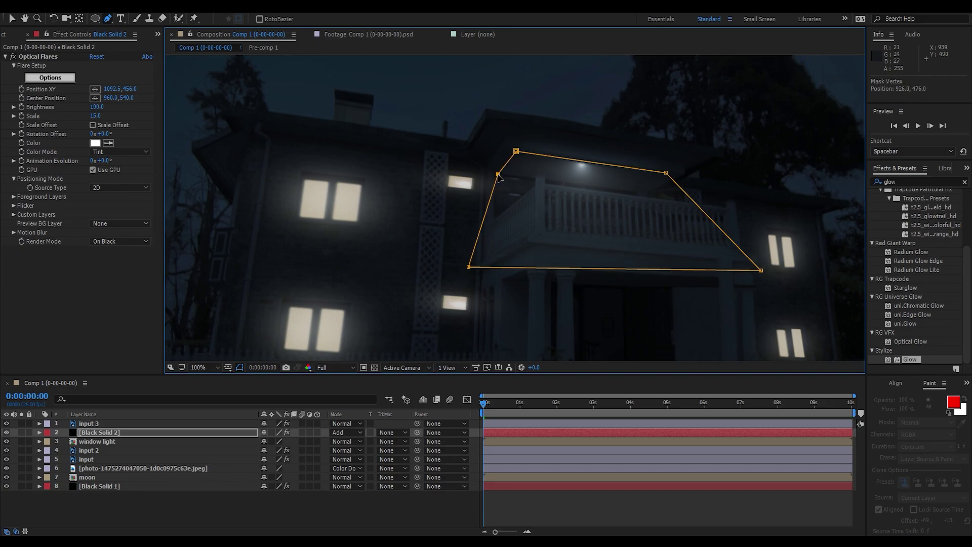
- Raise the mask's bottom-left corner and pull its right side in around the balcony
left_click_drag(468, 266, 493, 238)
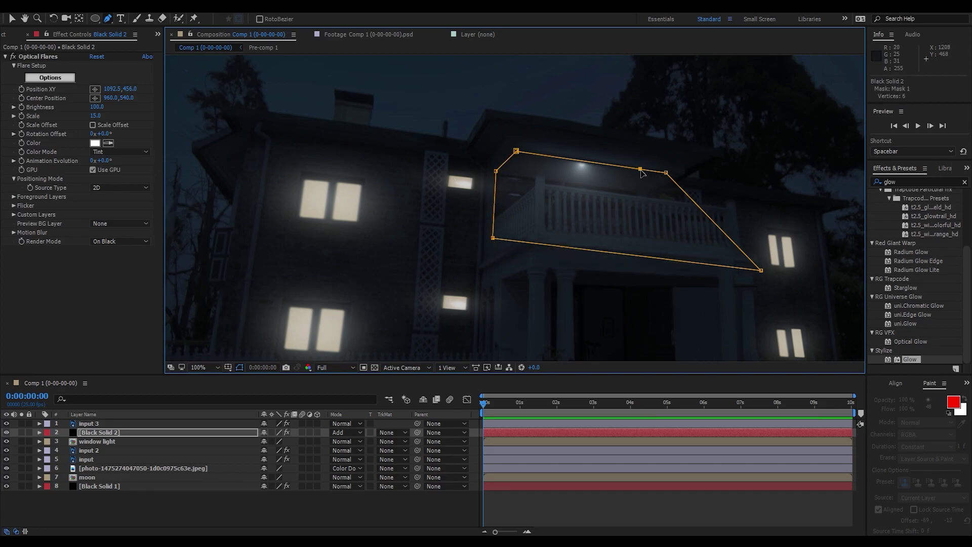
mouse_move(666, 172)
left_mouse_down()
mouse_move(647, 184)
mouse_move(662, 175)
left_mouse_up()
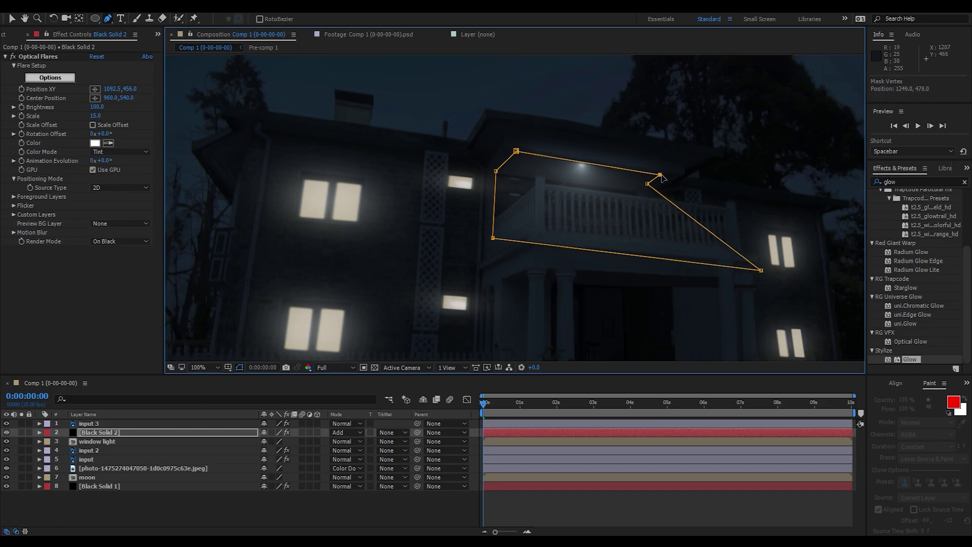
left_click_drag(754, 273, 657, 252)
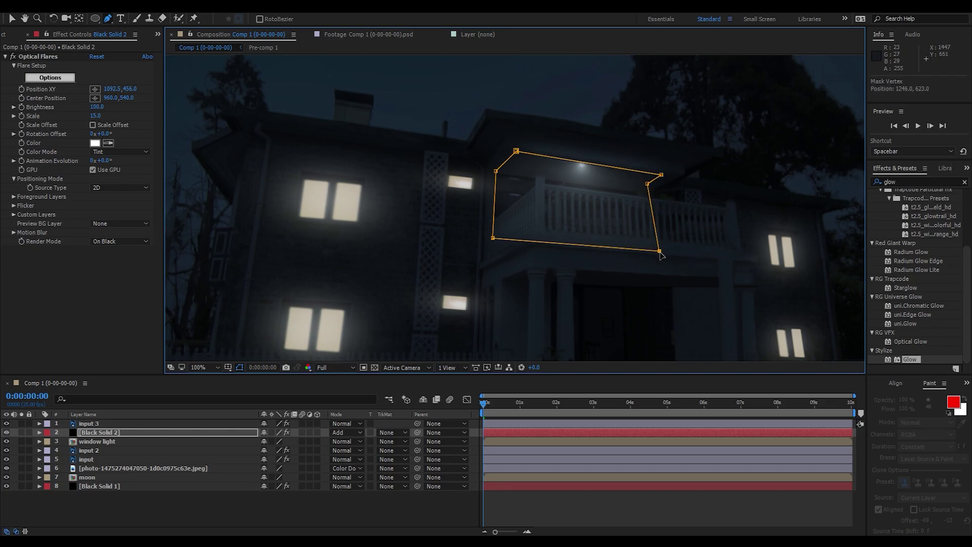
left_click(240, 367)
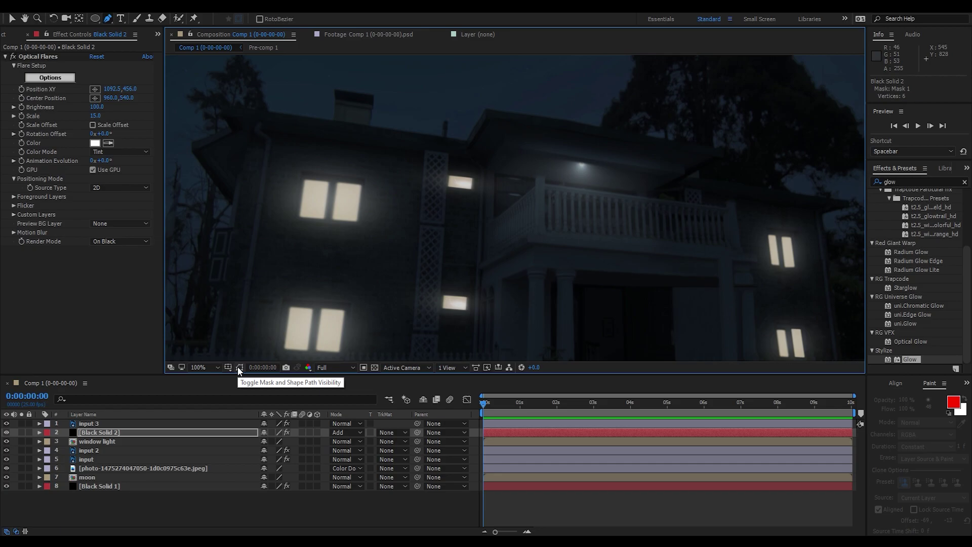
left_click(195, 367)
- Give input 3 and Black Solid 2 the Yellow label, then reselect Black Solid 2
left_click(210, 178)
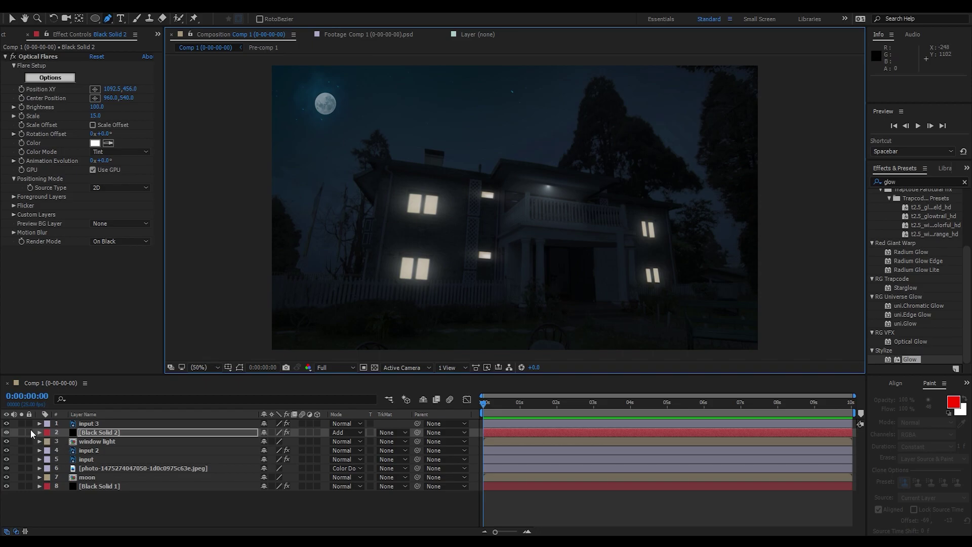
left_click(88, 424, "shift")
left_click(47, 423)
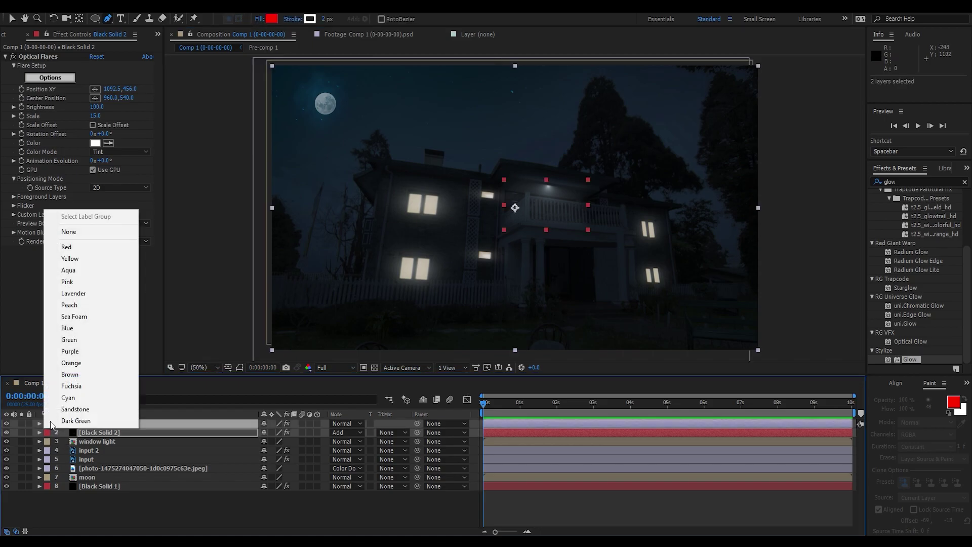
left_click(71, 260)
left_click(129, 504)
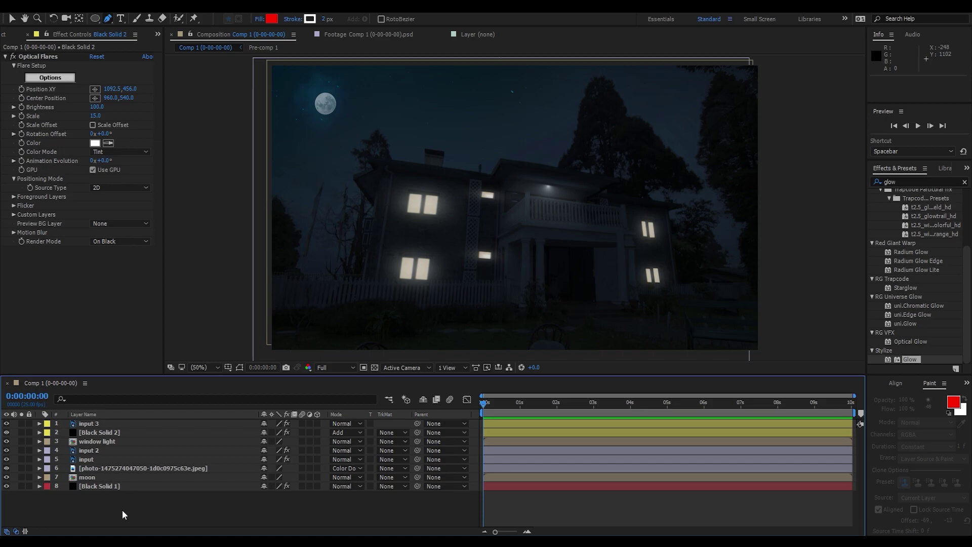
left_click(99, 433)
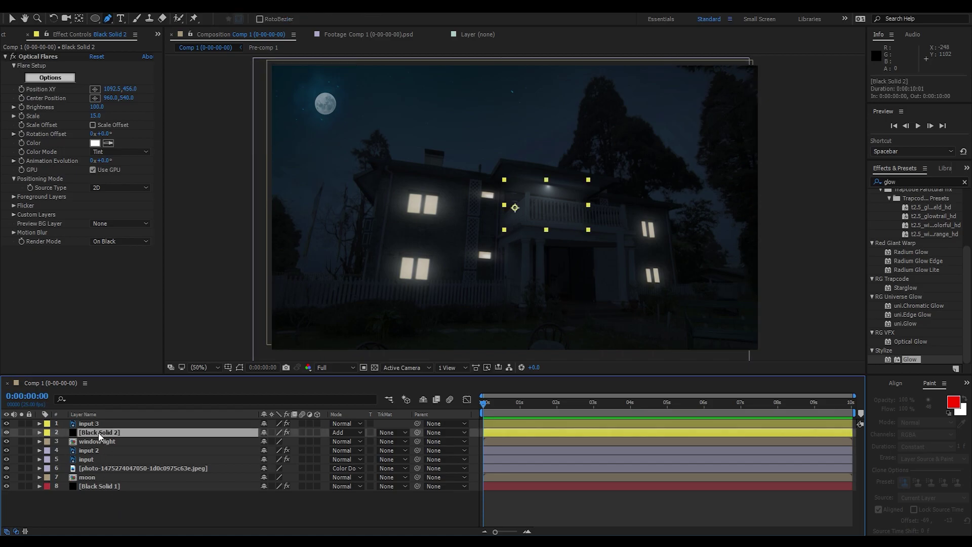
- Duplicate Black Solid 2 to the top, label it Fuchsia, and move its flare onto the porch
key("ctrl+d")
left_click_drag(96, 433, 97, 422)
key("m")
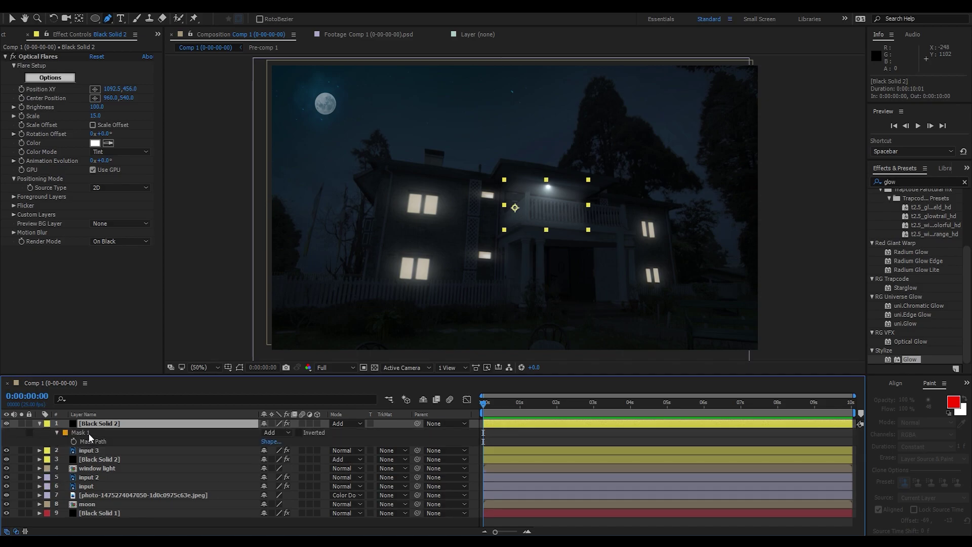
key("m")
left_click(46, 423)
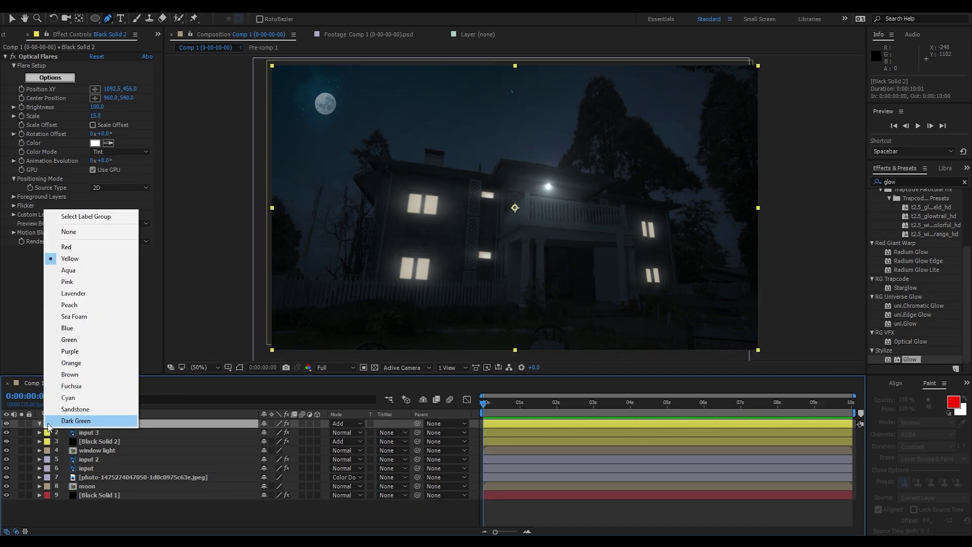
left_click(70, 388)
left_click(36, 57)
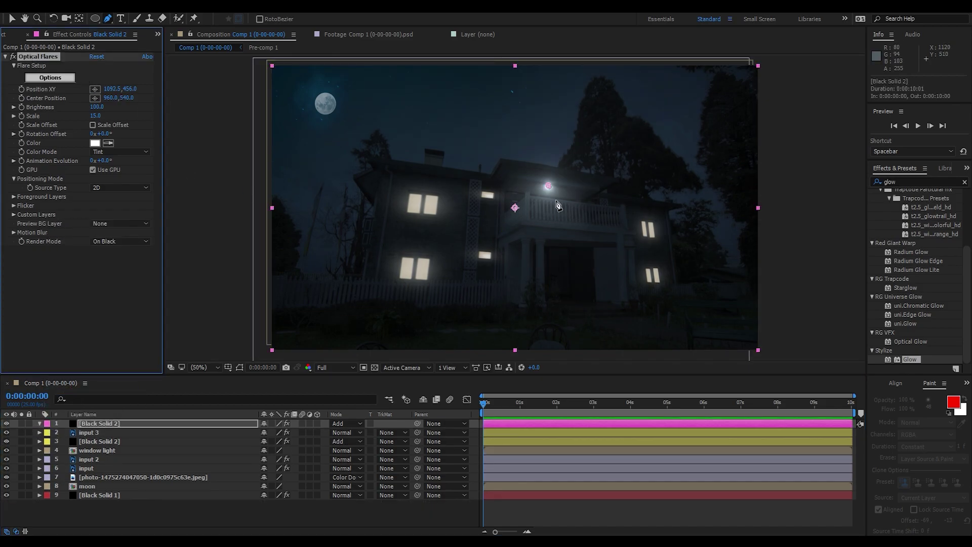
key("v")
left_click_drag(548, 186, 567, 237)
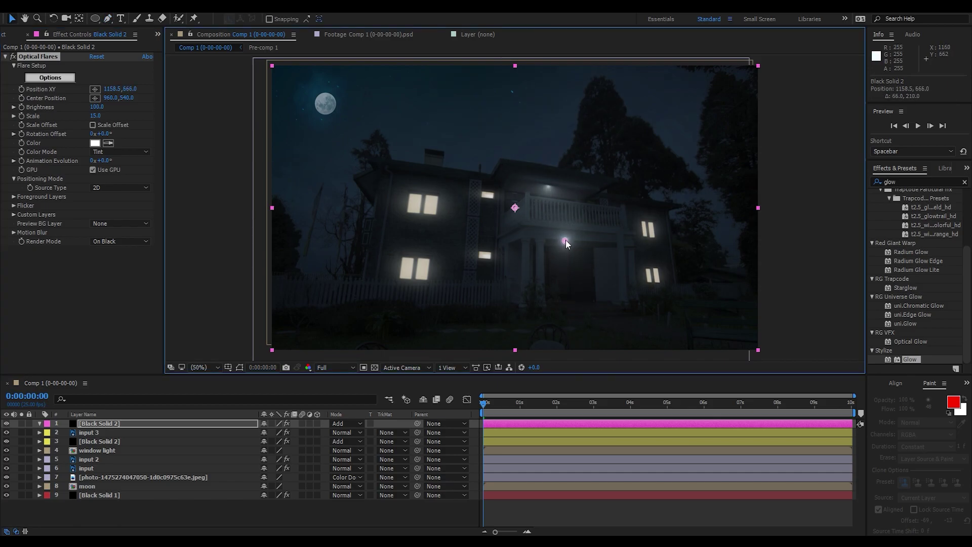
- Duplicate input 3 as input 4 and move it to the top of the stack
scroll(563, 236, "up", 3)
scroll(590, 270, "down", 3)
scroll(591, 270, "up", 1)
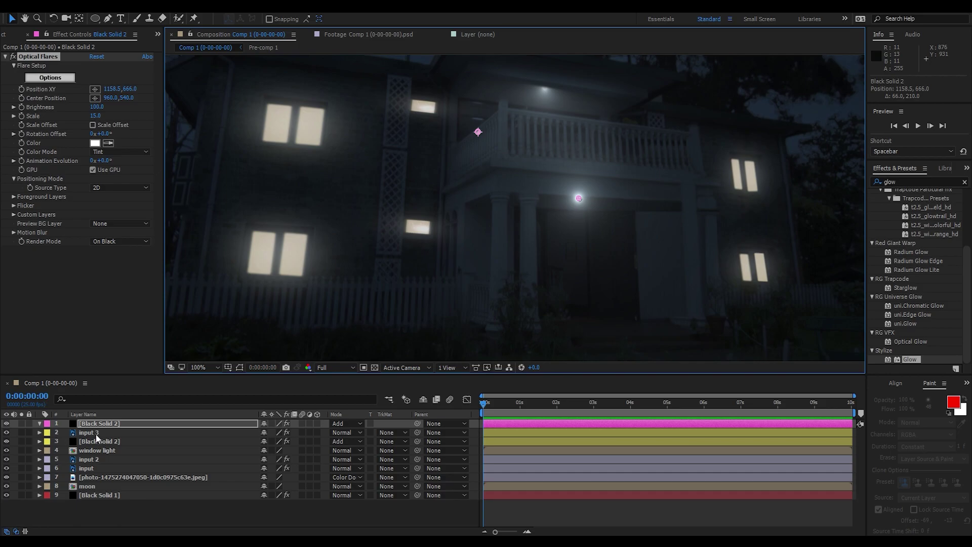
left_click(96, 434)
key("ctrl+d")
left_click_drag(91, 432, 65, 421)
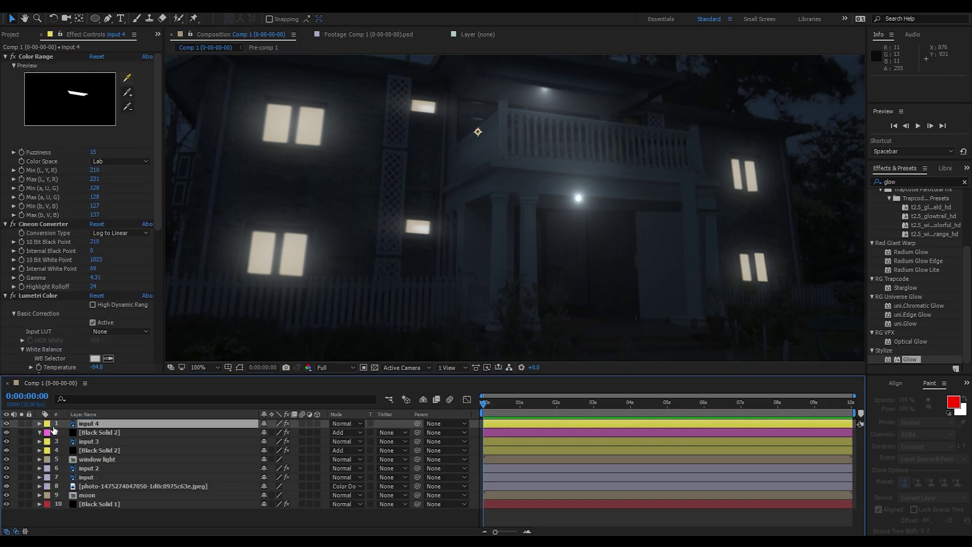
- Label input 4 Fuchsia and expand its masks, undoing a first mask deletion
left_click(47, 424)
left_click(73, 387)
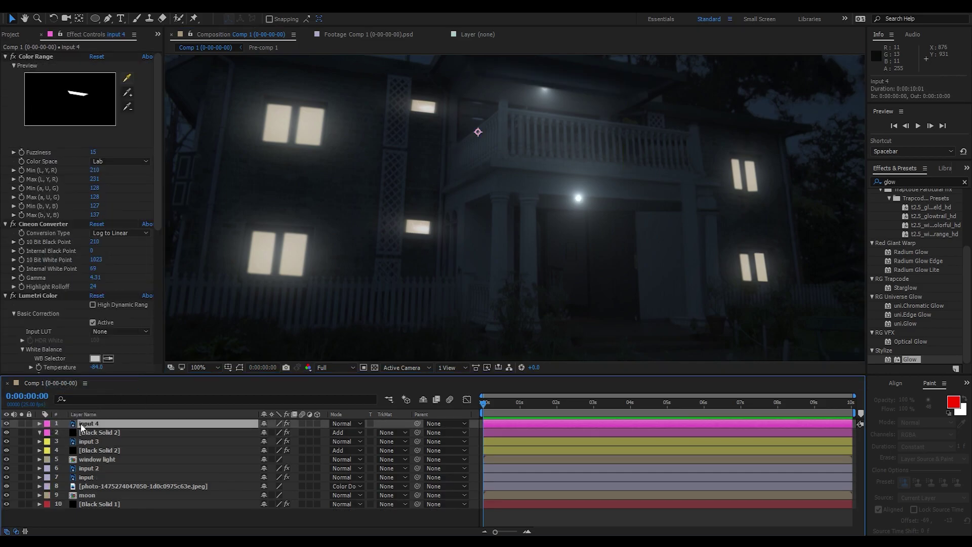
key("m")
left_click(85, 433)
left_click(87, 452)
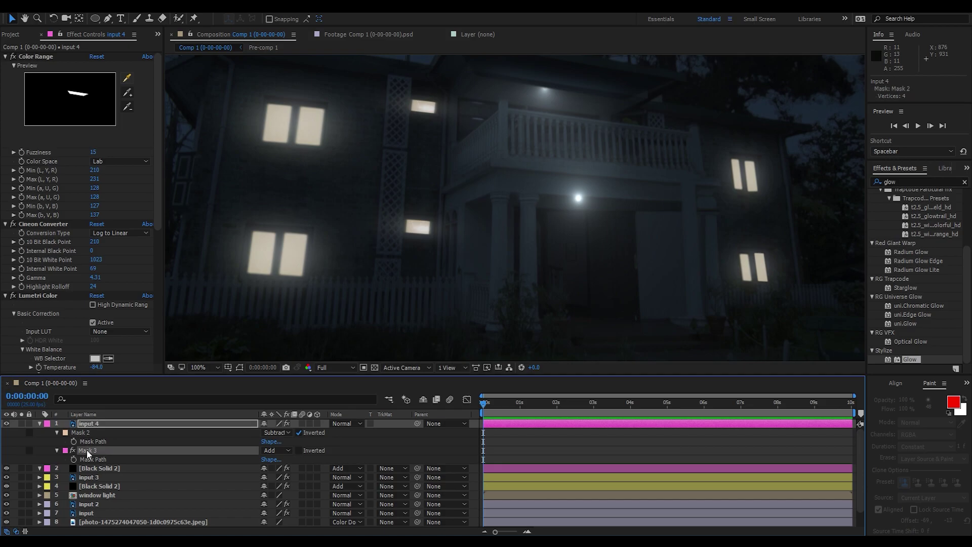
left_click(85, 436, "shift")
key("Delete")
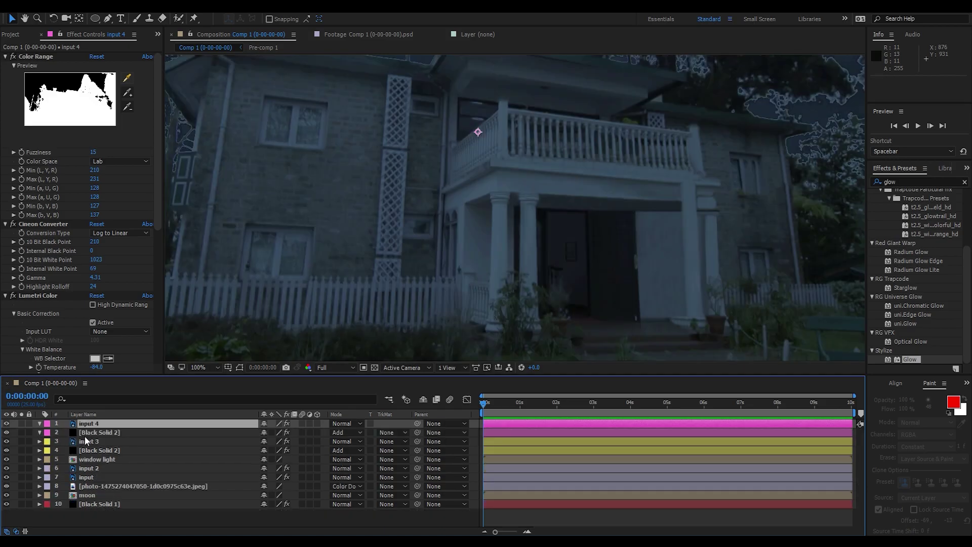
key("ctrl+z")
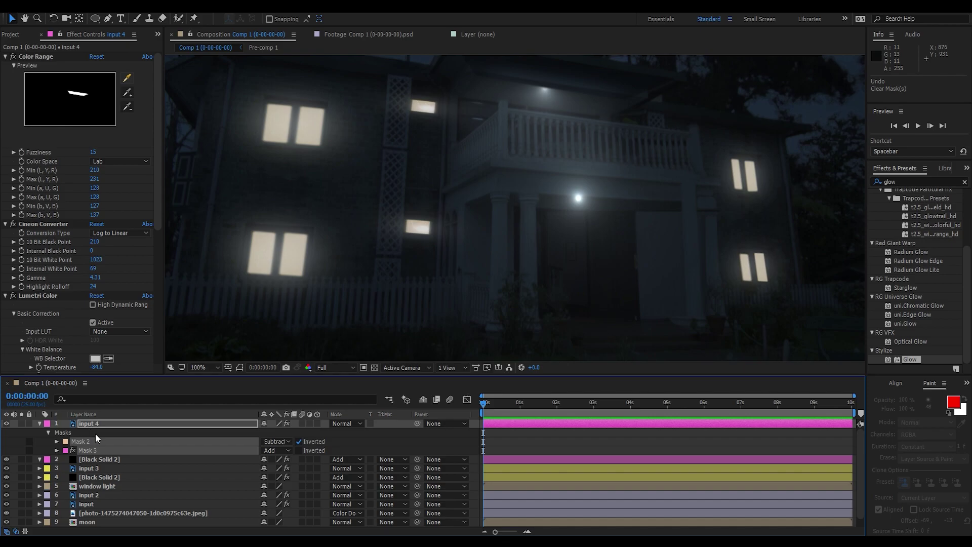
- Delete Mask 3 and the Exposure effect from input 4
left_click(96, 433)
left_click(5, 56)
left_click(5, 65)
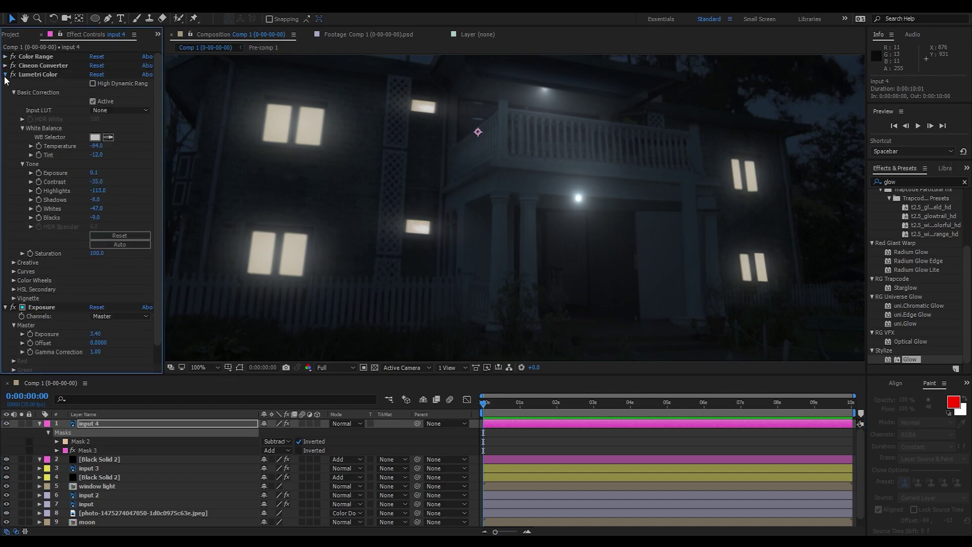
left_click(5, 74)
left_click(93, 450)
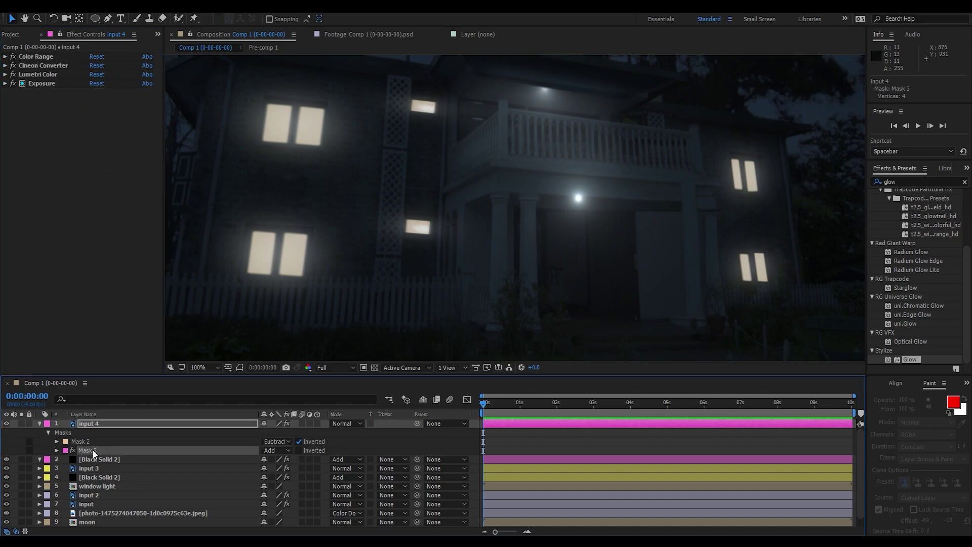
key("Delete")
left_click(32, 83)
key("Delete")
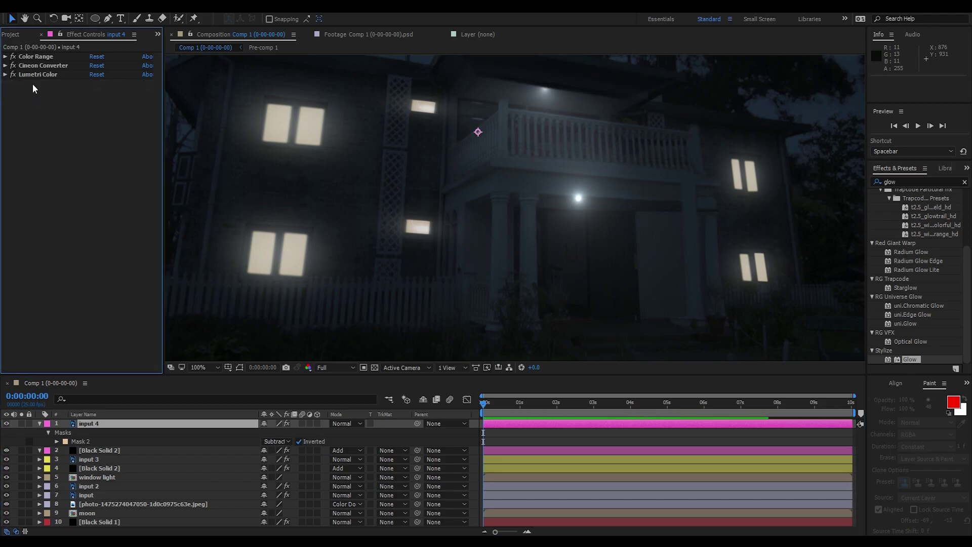
- Solo input 4, delete its Mask 2, then unsolo and reselect the layer
left_click(21, 424)
left_click(65, 433)
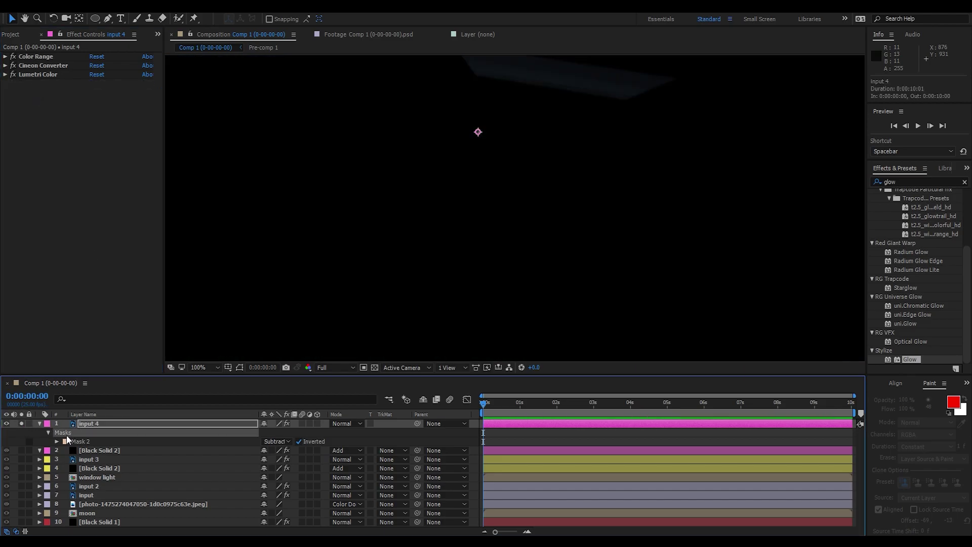
left_click(78, 440)
key("Delete")
left_click(22, 423)
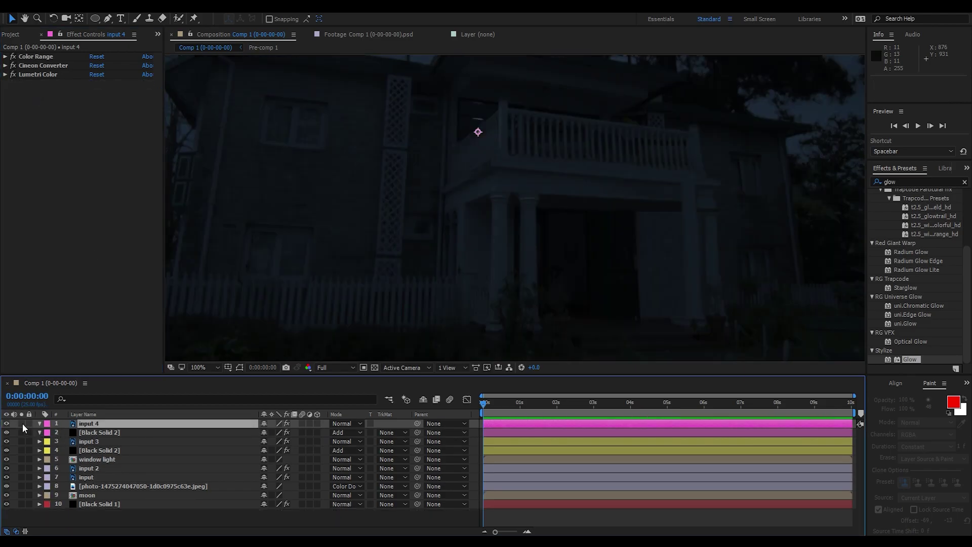
left_click(87, 428)
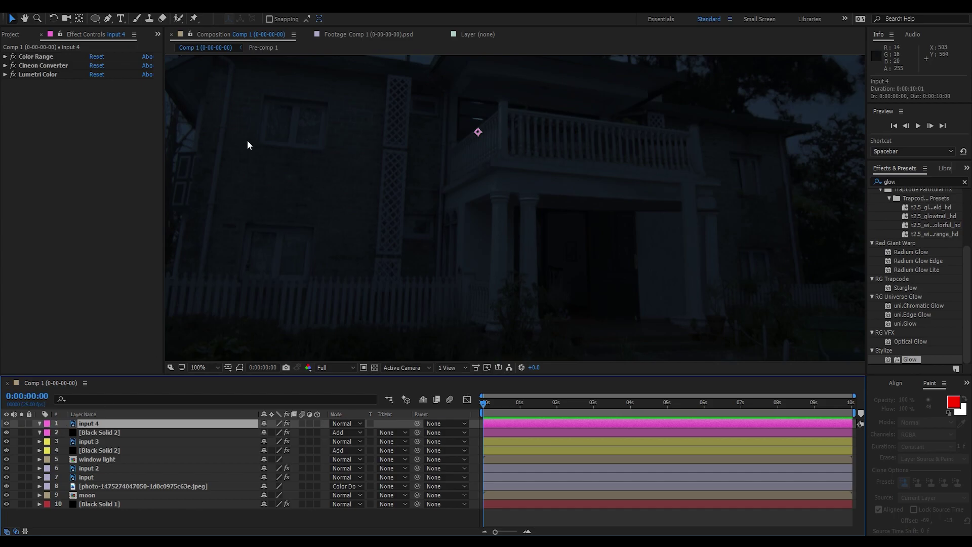
- Draw a seven-point mask around the porch entrance on input 4 with the Pen tool
key("g")
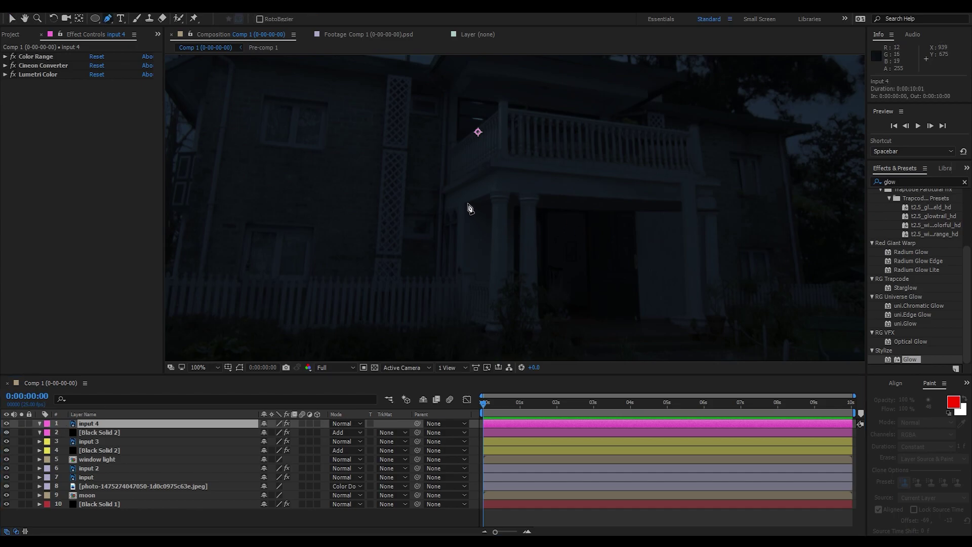
left_click(467, 203)
left_click(494, 192)
left_click(697, 201)
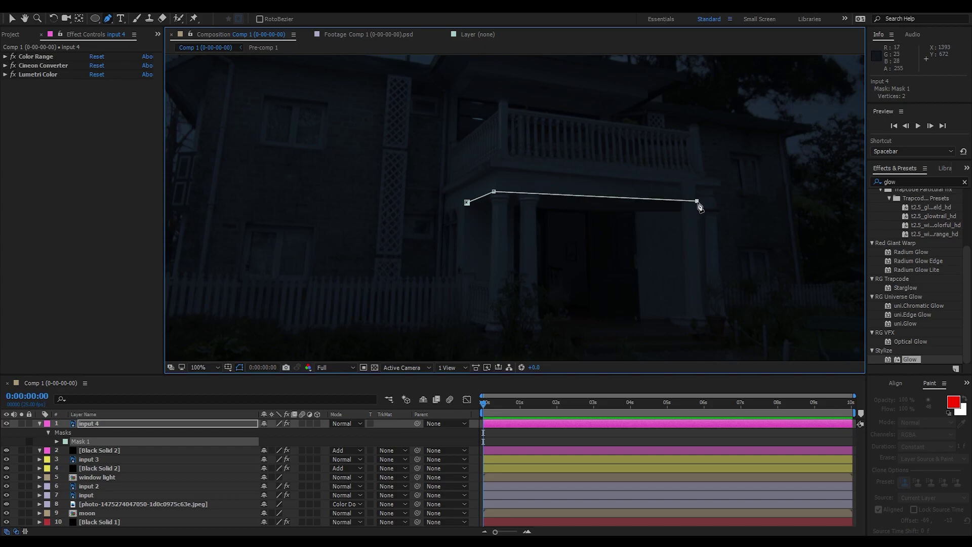
left_click(703, 213)
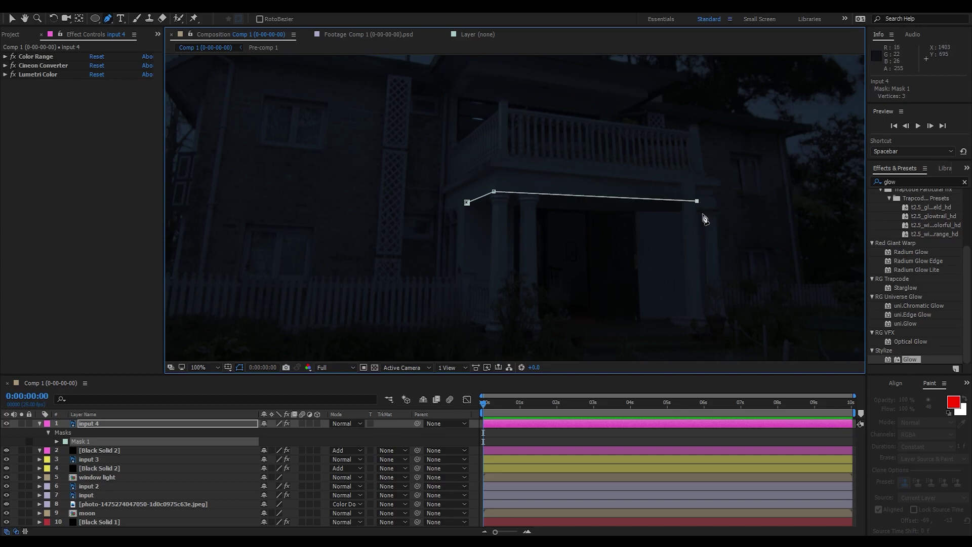
left_click(718, 333)
left_click(490, 338)
left_click(464, 320)
left_click(467, 202)
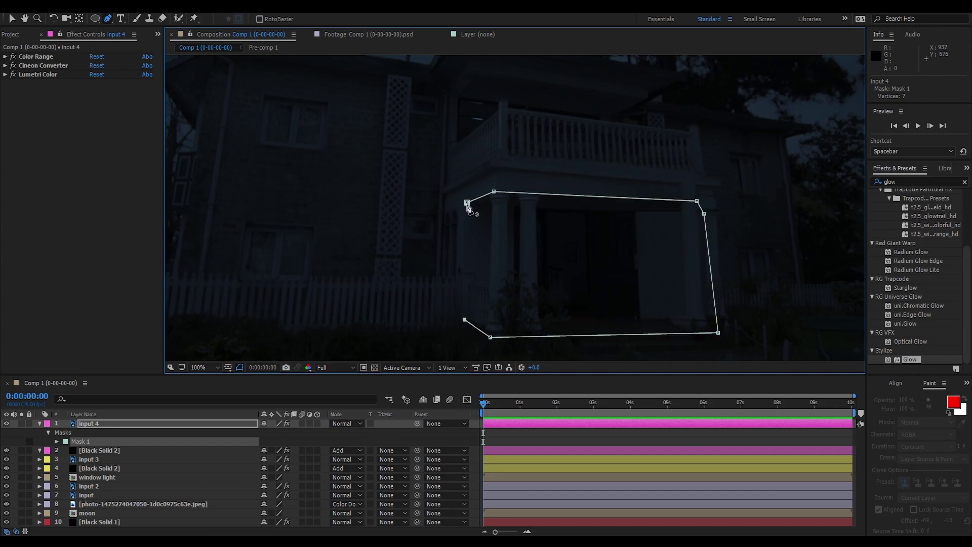
left_click(467, 203)
- Invert input 4's porch mask and solo the layer to preview it
left_click(39, 423)
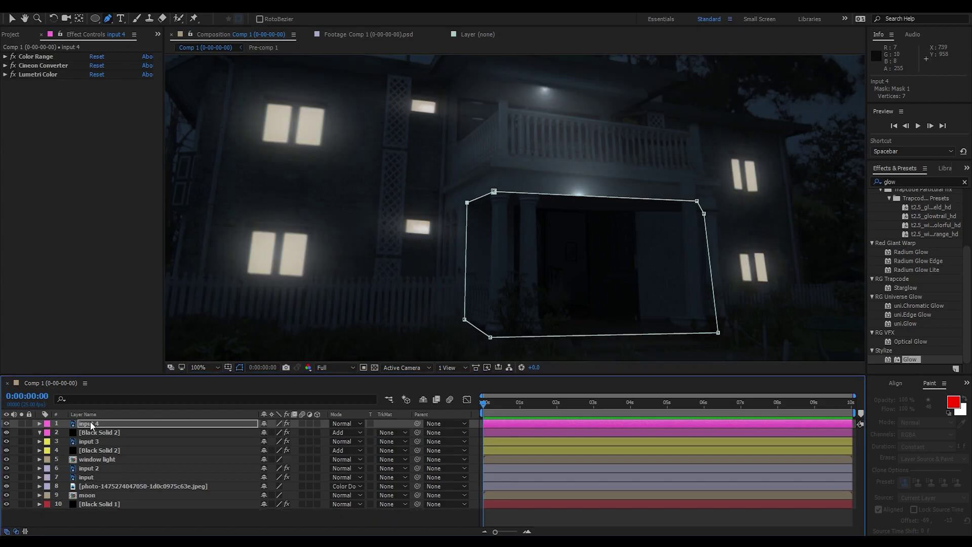
left_click(90, 423)
key("m")
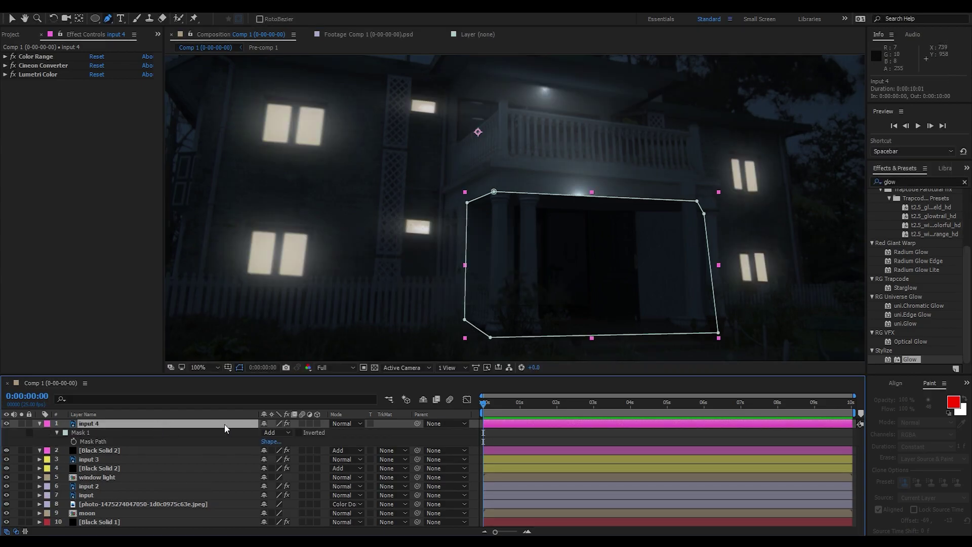
left_click(299, 432)
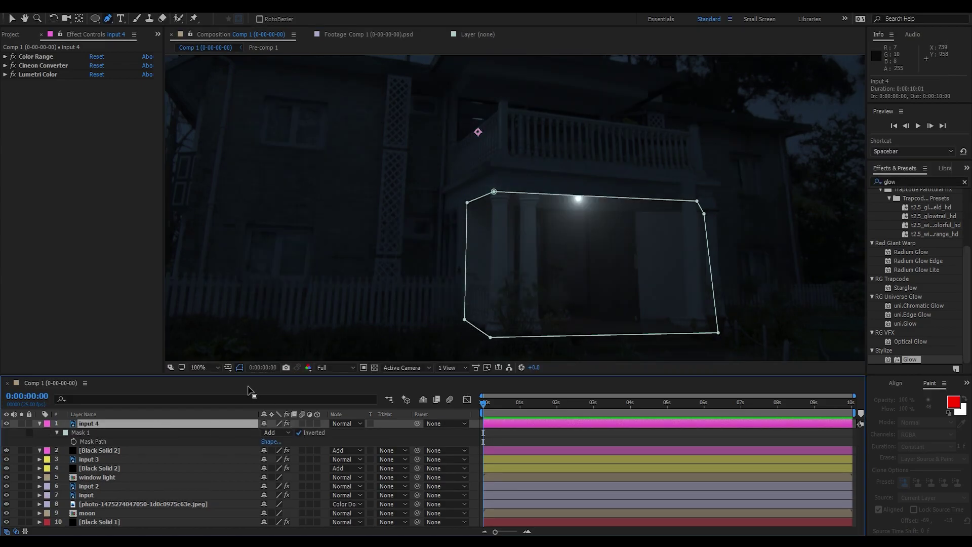
left_click(21, 423)
- Toggle solo and the porch mask's Inverted option to check its area, then zoom out
left_click(21, 423)
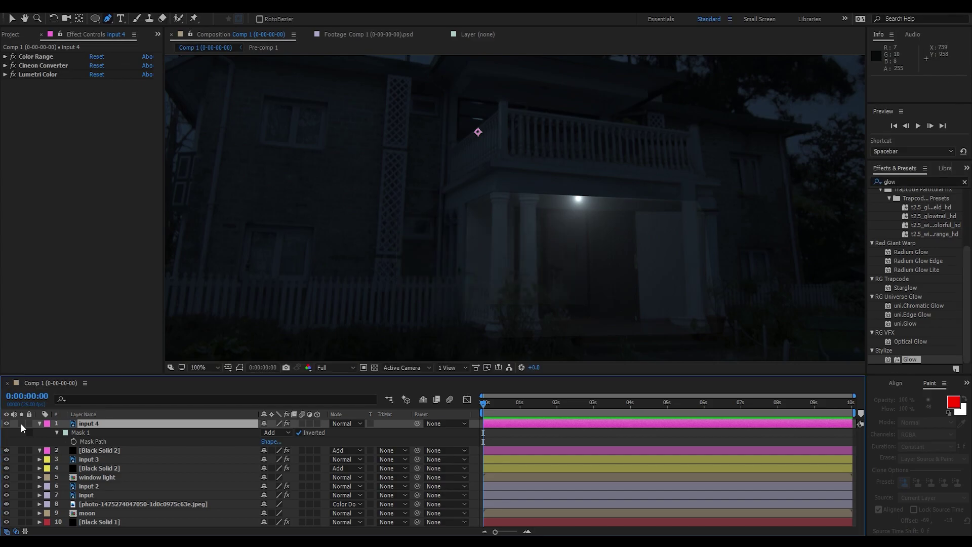
left_click(21, 423)
left_click(299, 433)
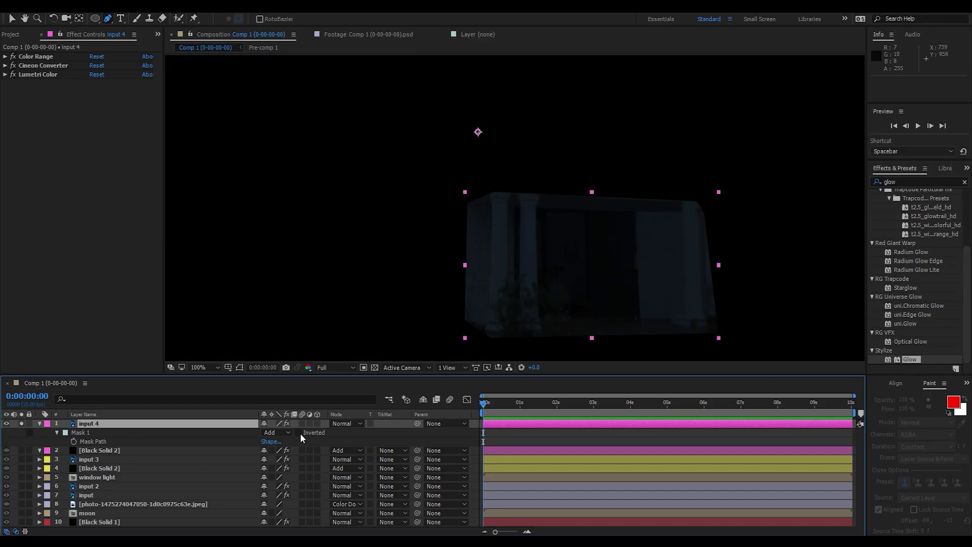
left_click(299, 433)
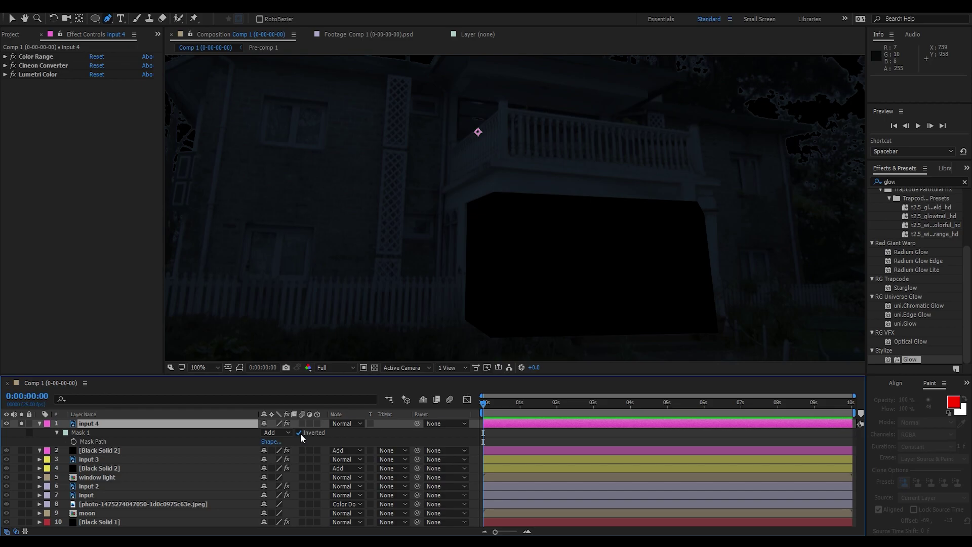
key("comma")
key("comma")
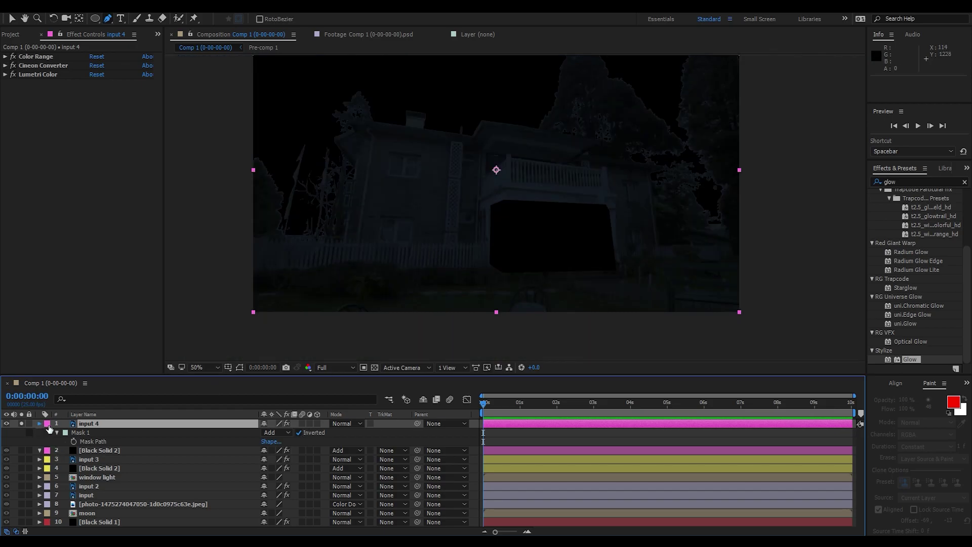
- Move input 4 and its black solid below the window light layer
left_click(40, 423)
left_click(93, 432, "ctrl")
left_click_drag(103, 434, 108, 465)
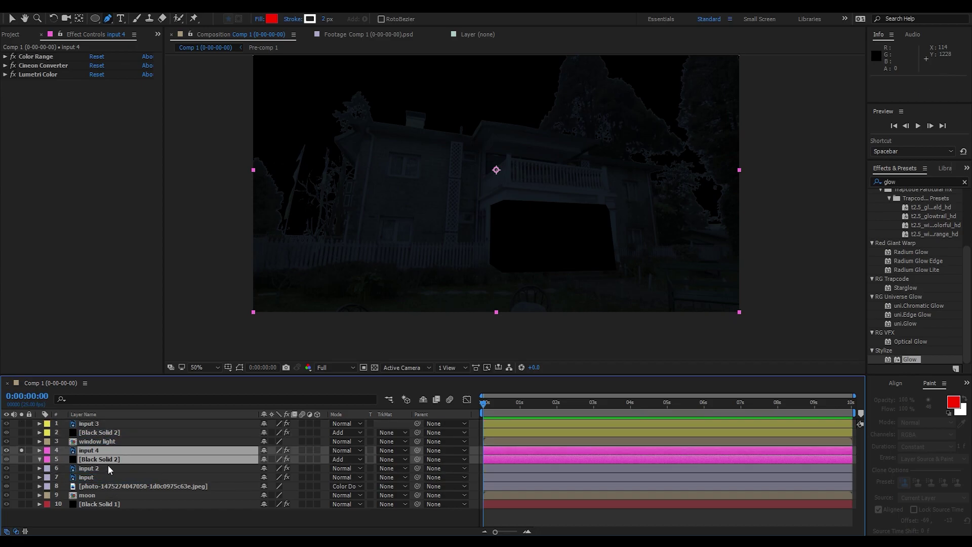
left_click(21, 449)
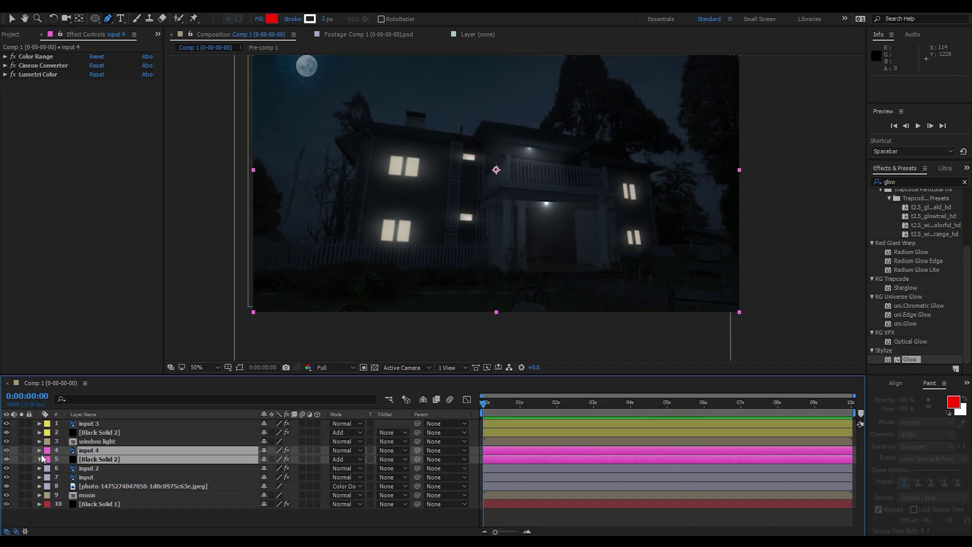
scroll(514, 209, "up", 2)
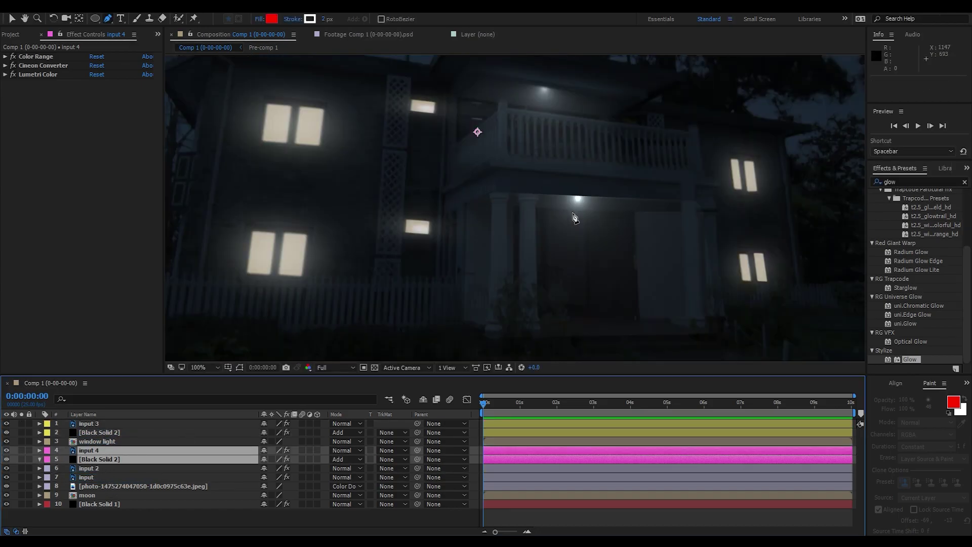
- Feather input 4's porch mask by 22 pixels
left_click(97, 445)
left_click(96, 451)
key("f")
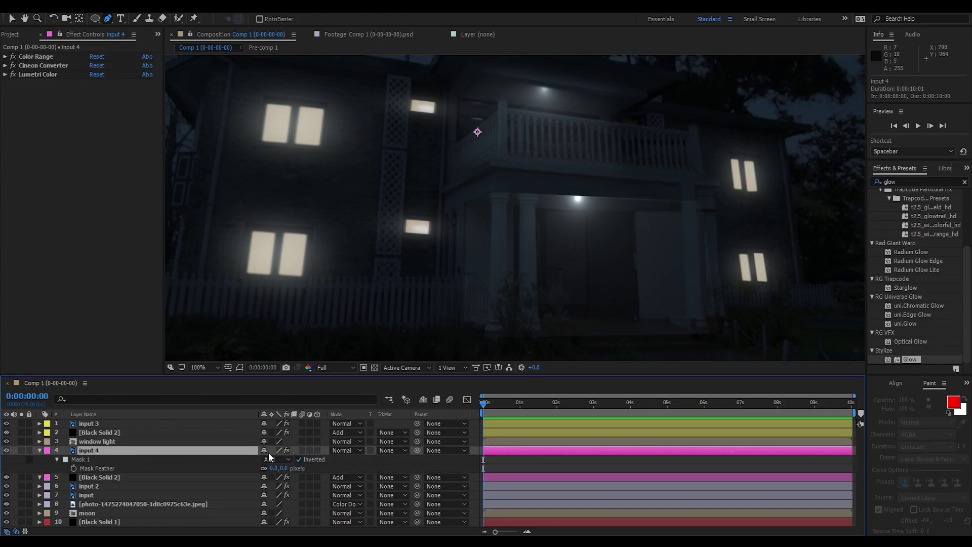
left_click_drag(289, 470, 300, 470)
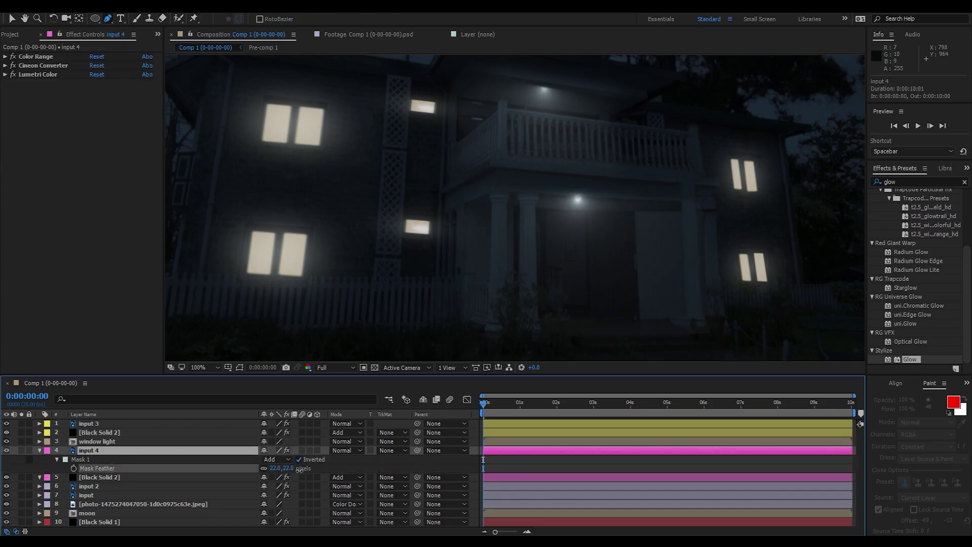
left_click(133, 451)
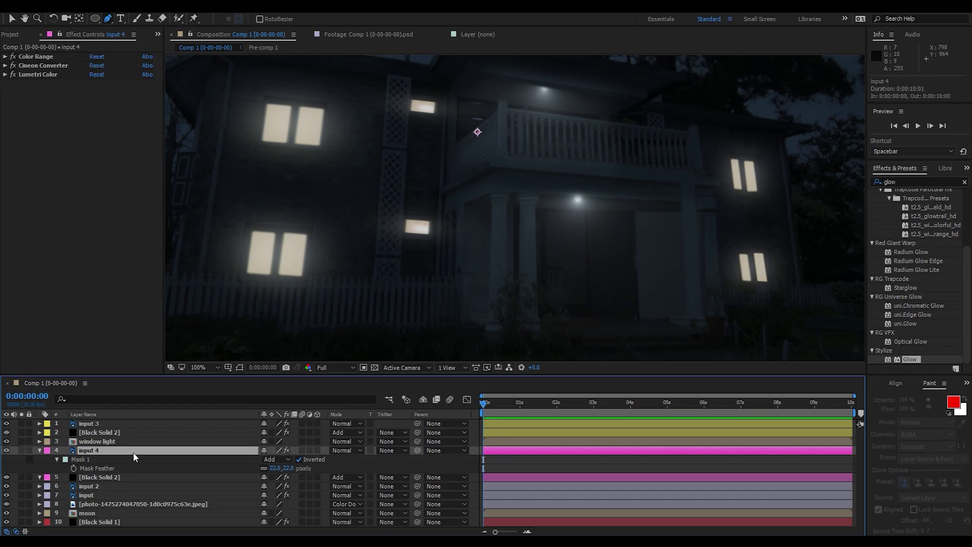
- Draw Mask 2 around the left porch pillar on input 4, then refine it with two extra points
left_click(491, 192)
left_click(488, 321)
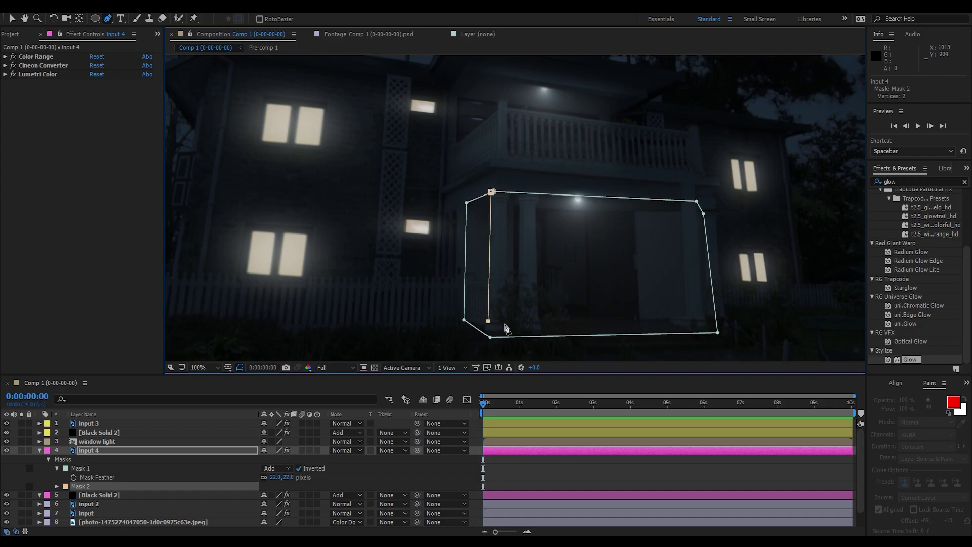
left_click(509, 323)
left_click(510, 184)
left_click(491, 183)
left_click(491, 192)
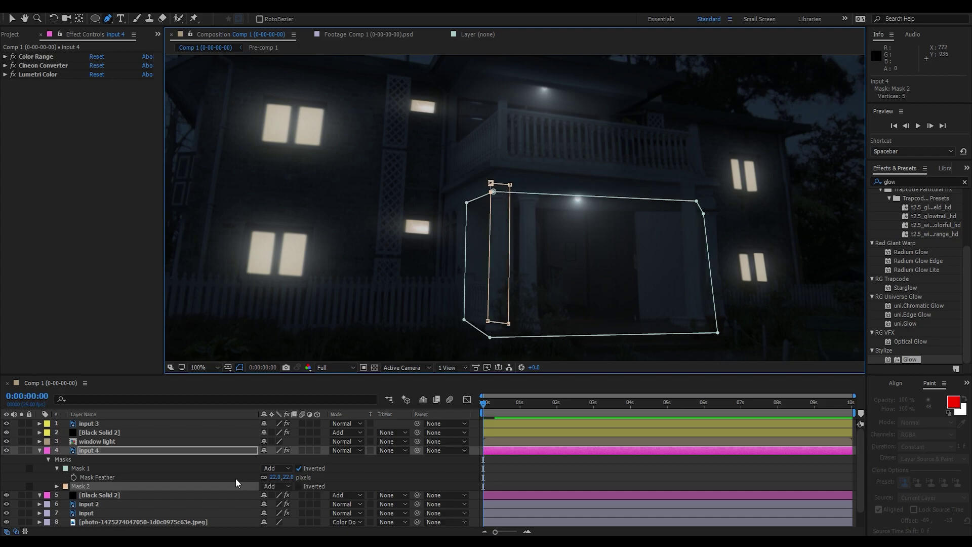
left_click(240, 367)
scroll(515, 205, "up", 1)
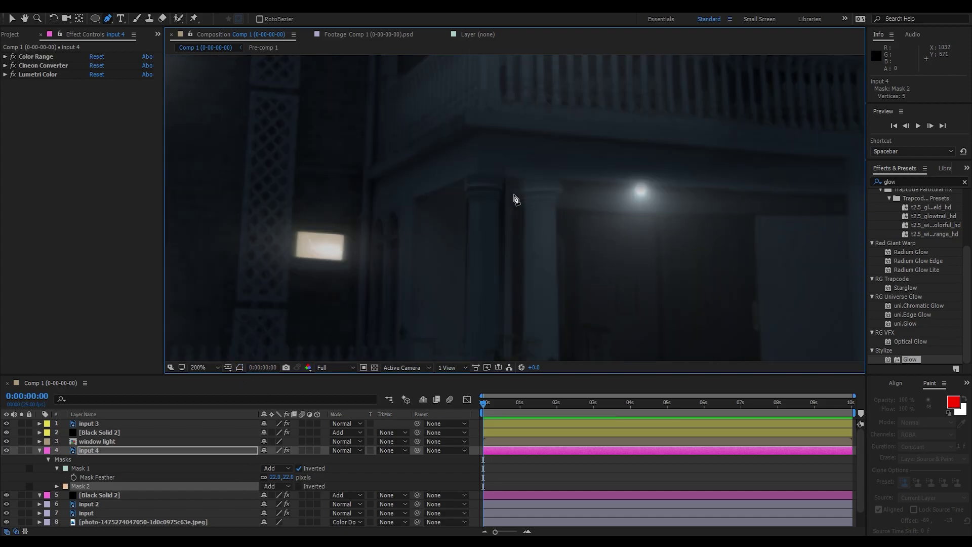
left_click(241, 367)
left_click(501, 205)
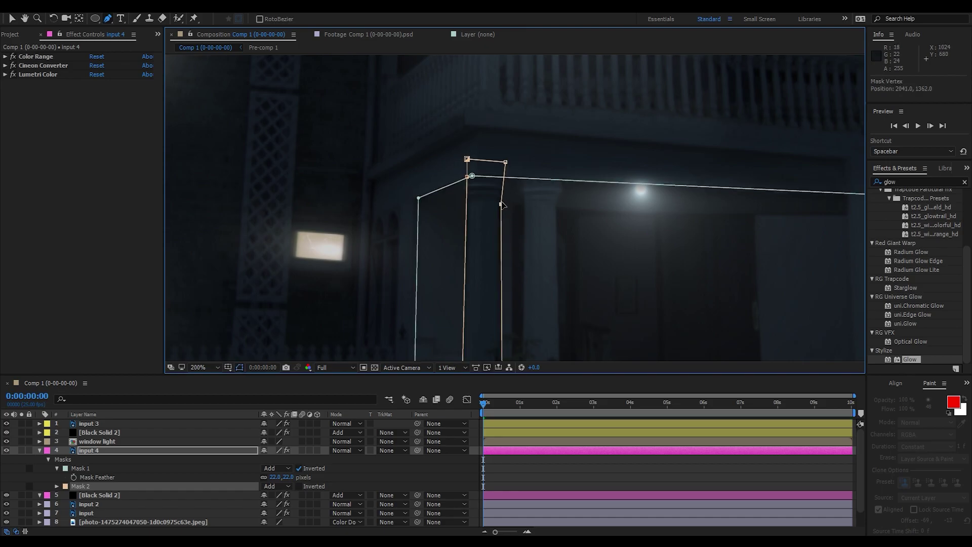
left_click(468, 220)
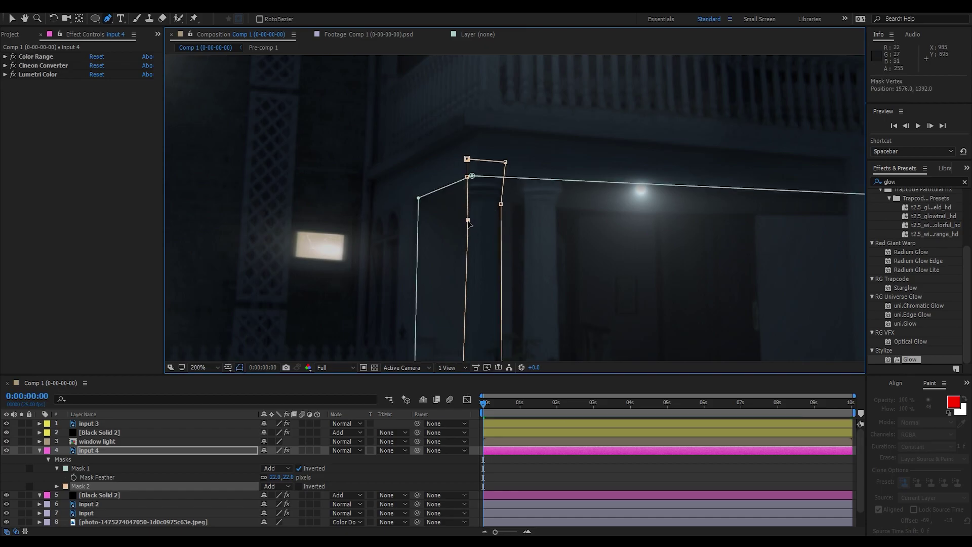
- Feather Mask 2 by 9 pixels, collapse input 4 and save the project
left_click(240, 367)
key("f")
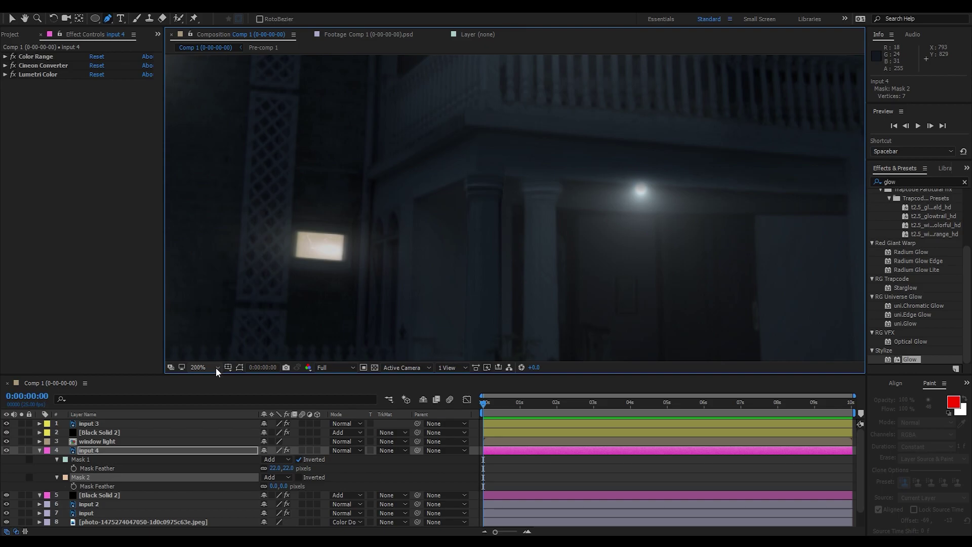
left_click(215, 368)
left_click(211, 189)
scroll(507, 233, "up", 2)
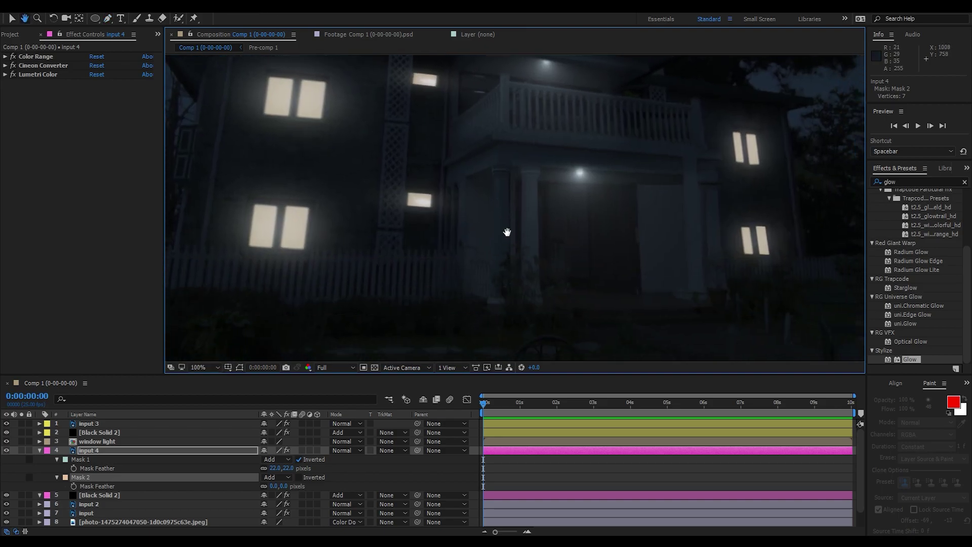
left_click_drag(290, 488, 265, 514)
left_click(57, 477)
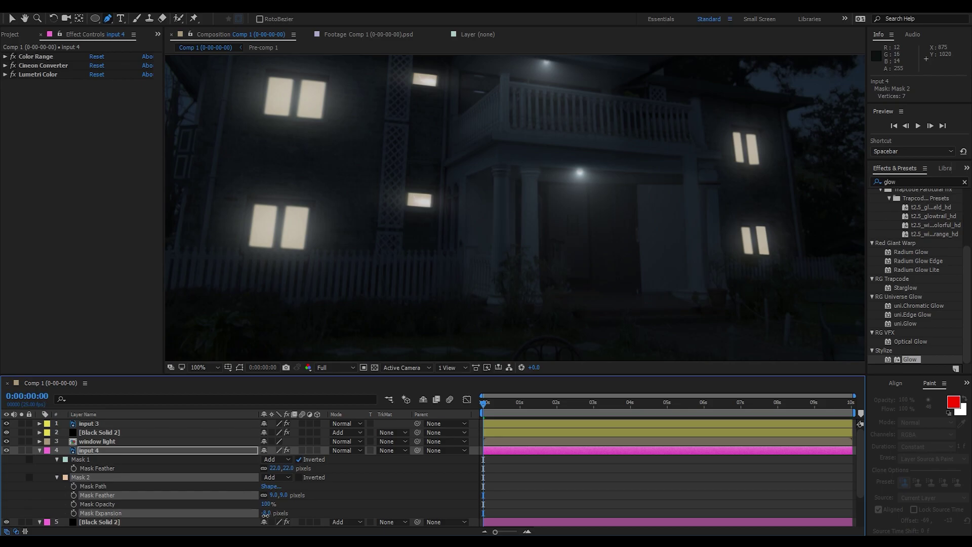
left_click(39, 450)
key("ctrl+s")
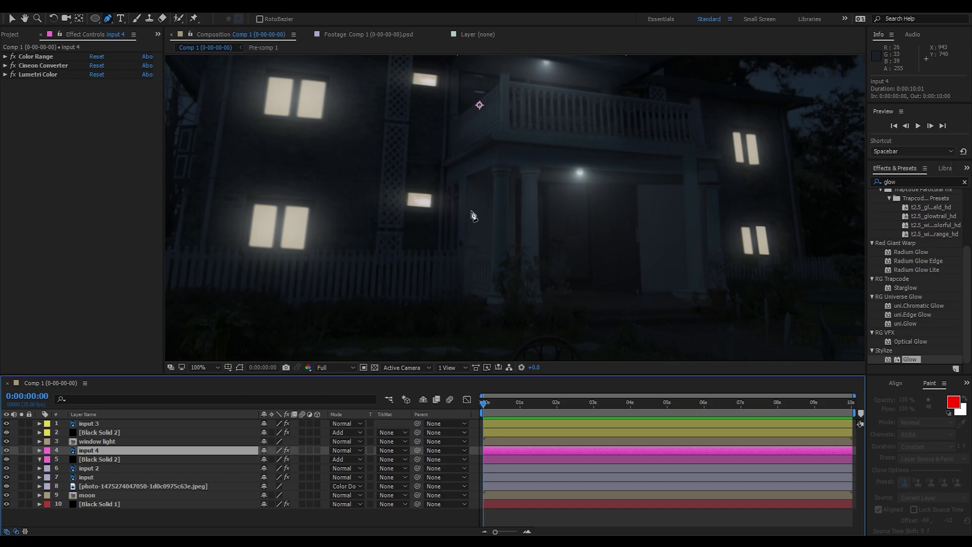
- Pen-draw a closed Mask 3 outline around the next porch pillar on input 4
scroll(520, 209, "up", 1)
left_click(501, 107)
left_click(499, 122)
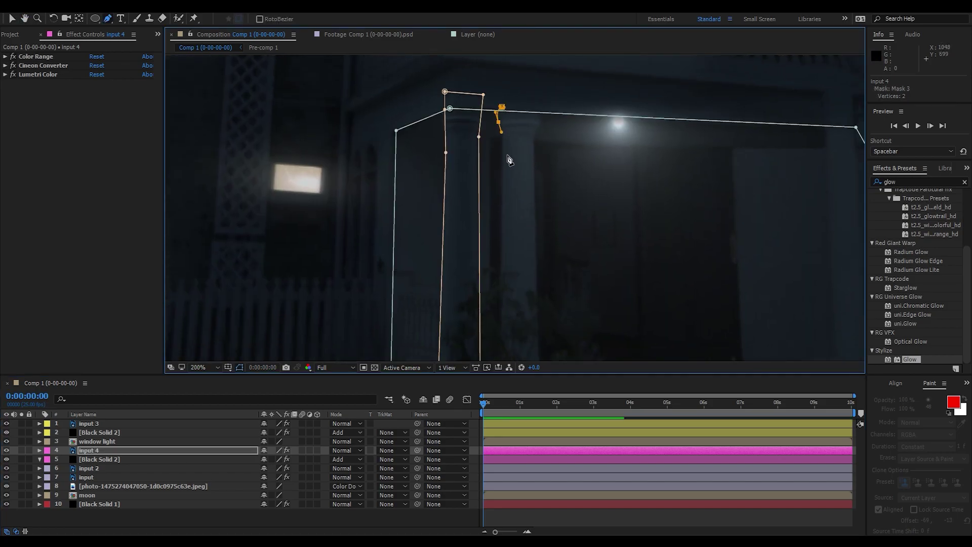
left_click(502, 146)
left_click(500, 328)
left_click_drag(500, 330, 494, 226)
left_click(492, 279)
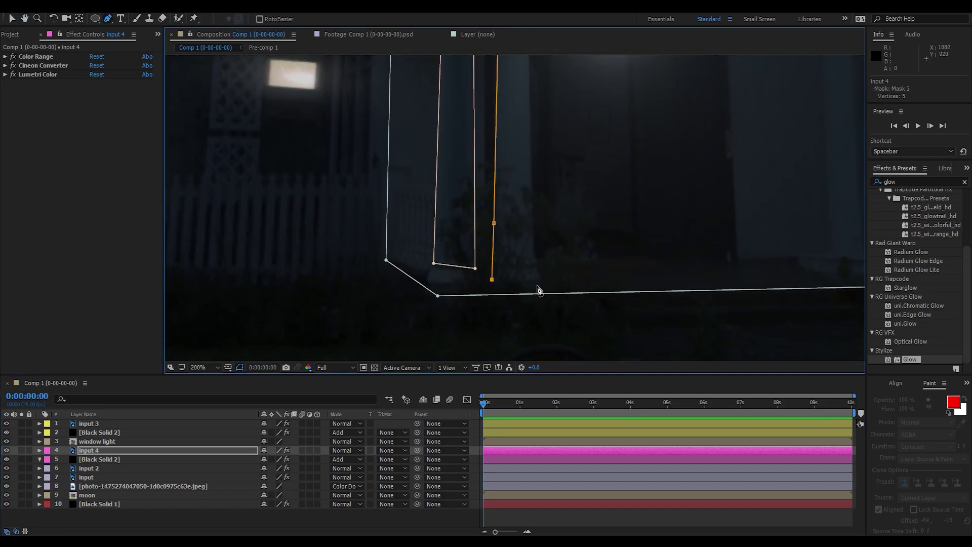
left_click(536, 284)
left_click_drag(533, 253, 529, 246)
left_click(531, 241)
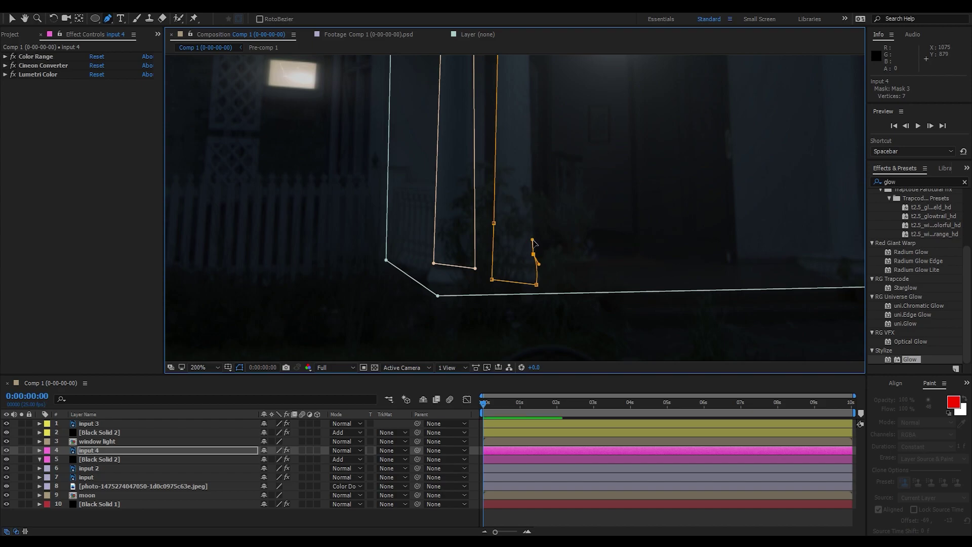
scroll(535, 243, "up", 5)
left_click(524, 163)
left_click_drag(528, 135, 533, 140)
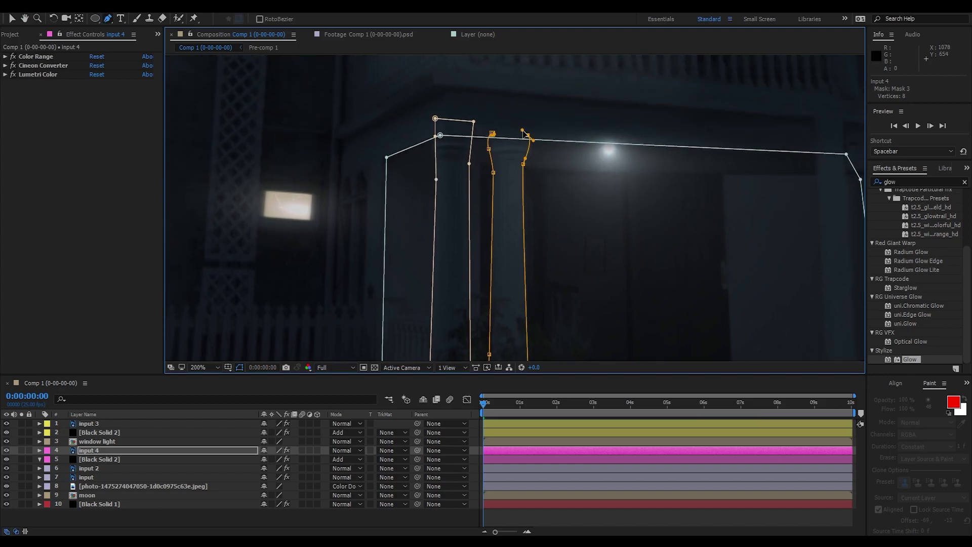
left_click(503, 127)
left_click(492, 133)
- Give Mask 3 a 10-pixel feather and a -2 pixel expansion
key("comma")
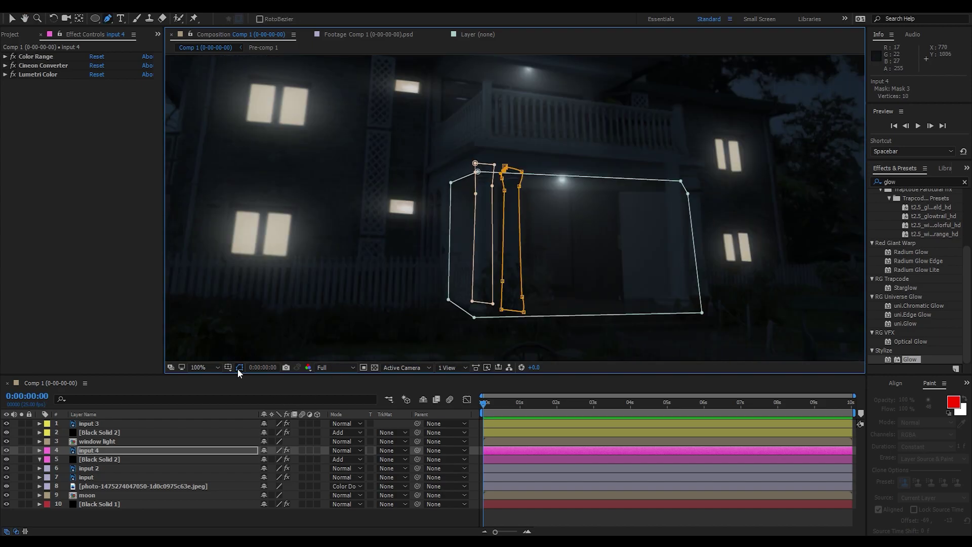
left_click(239, 368)
key("m")
left_click(56, 496)
left_click(95, 467)
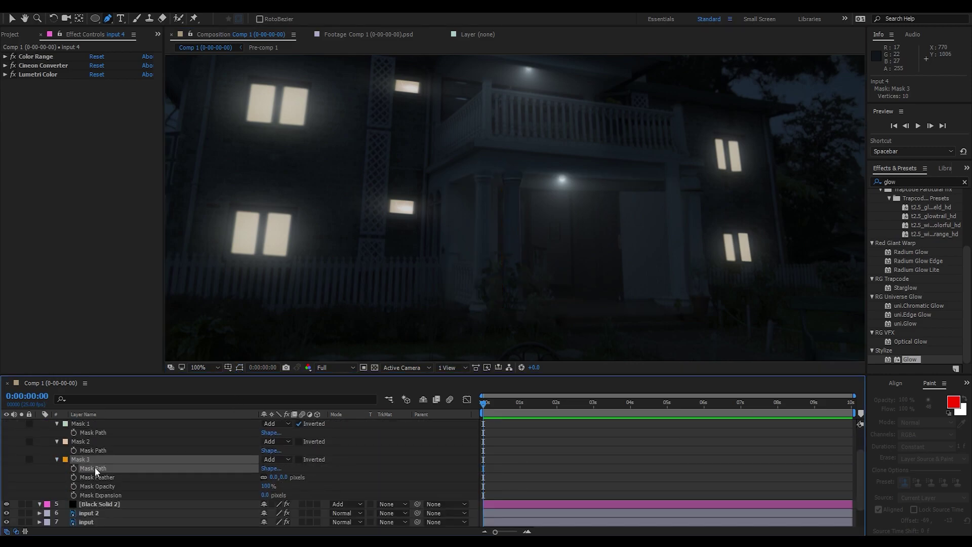
left_click_drag(253, 377, 253, 347)
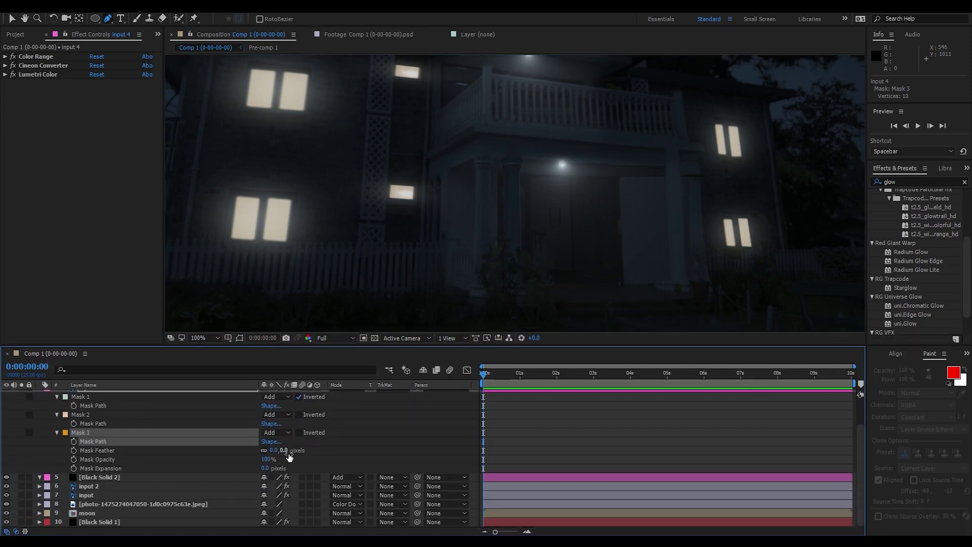
mouse_move(273, 450)
left_mouse_down()
mouse_move(289, 455)
mouse_move(267, 469)
mouse_move(287, 451)
left_mouse_up()
left_click(266, 468)
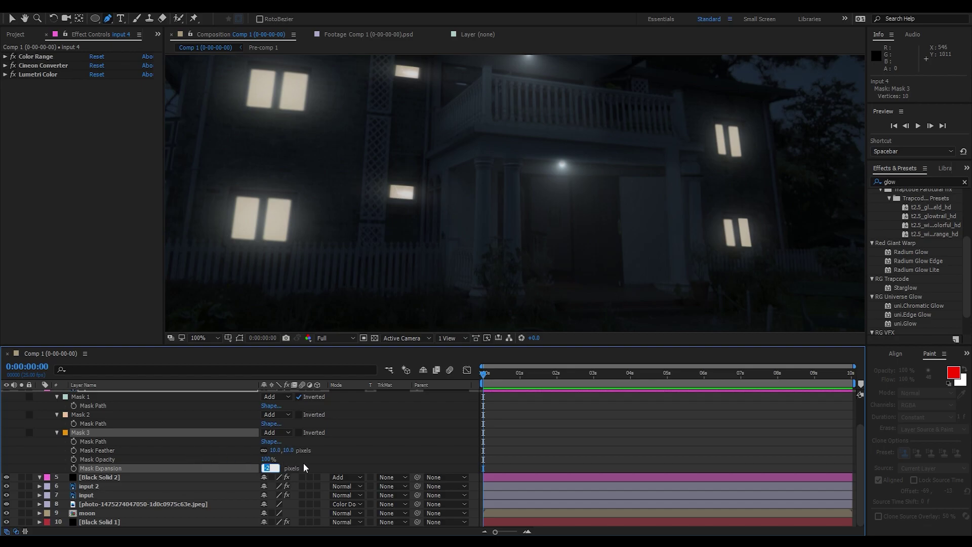
type("-2")
key("Return")
- Delete the stray shape layer and select the input 4 layer
left_click(671, 257)
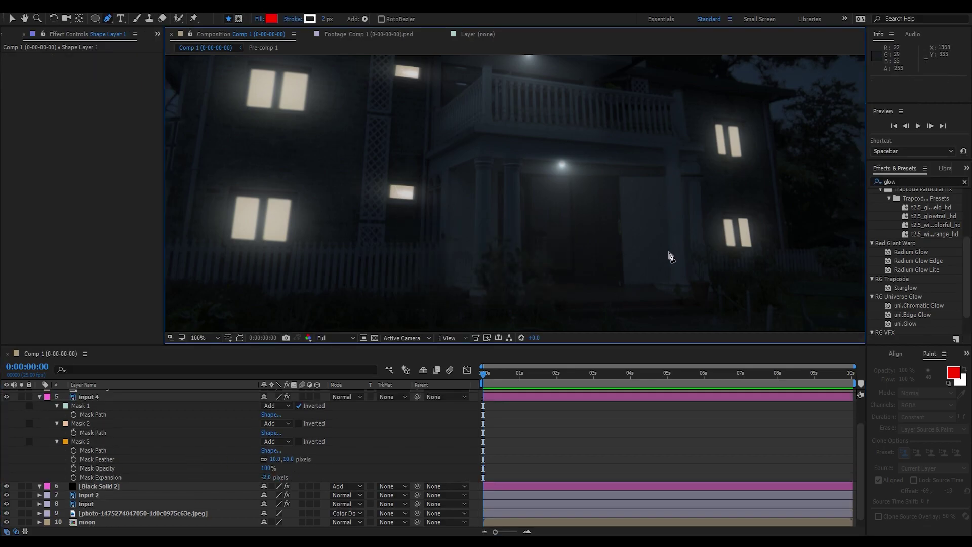
key("Delete")
left_click(103, 397)
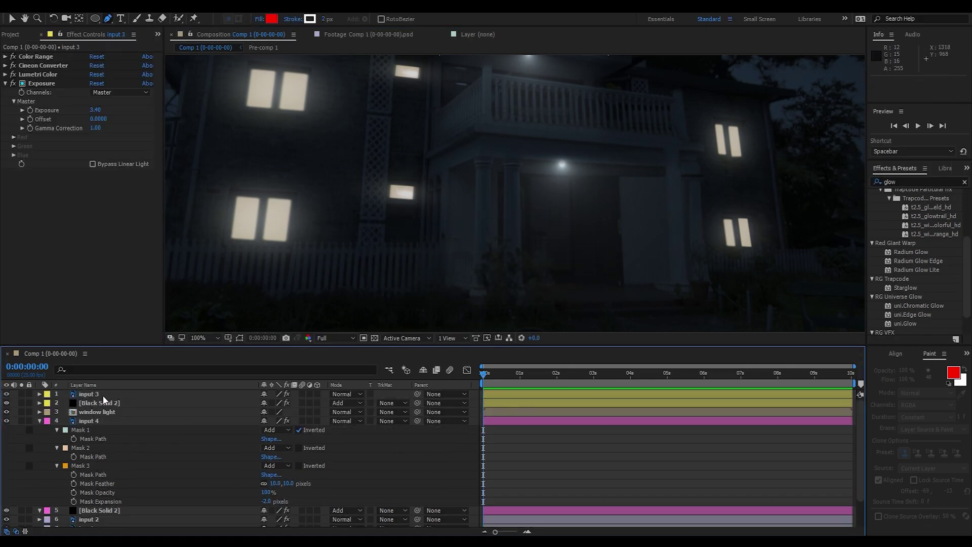
left_click(105, 397)
- Draw a closed six-point Mask 4 around the right porch pillar
left_click(663, 148)
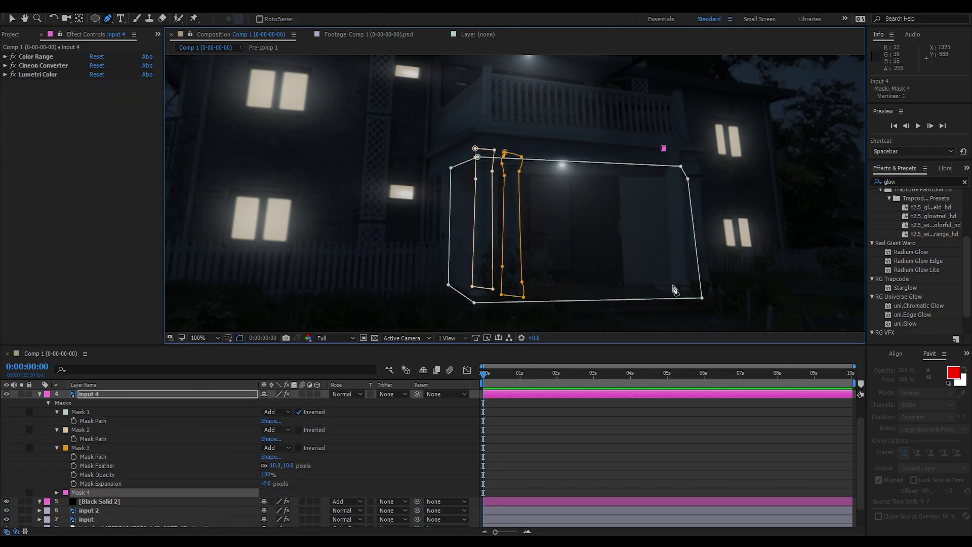
left_click(671, 277)
left_click(694, 305)
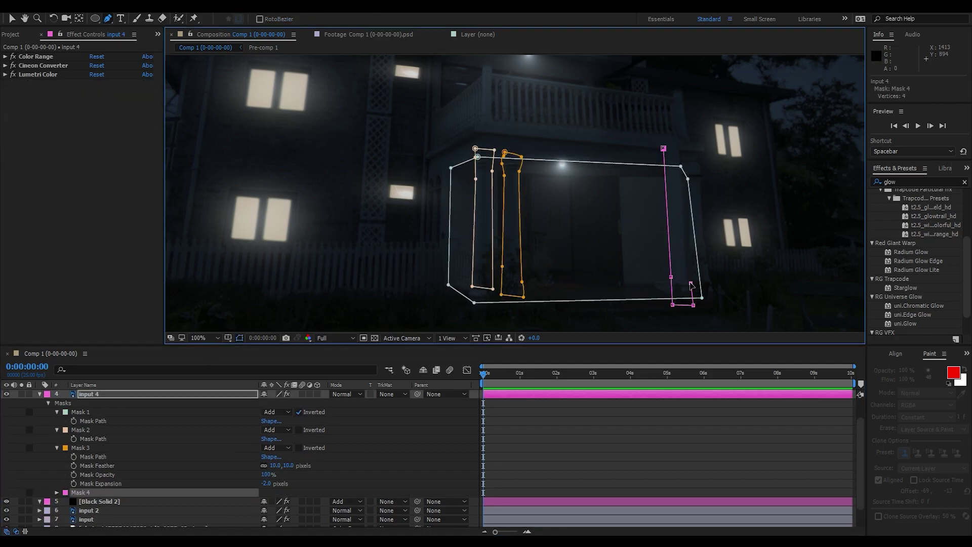
left_click(691, 283)
left_click(678, 150)
left_click(664, 149)
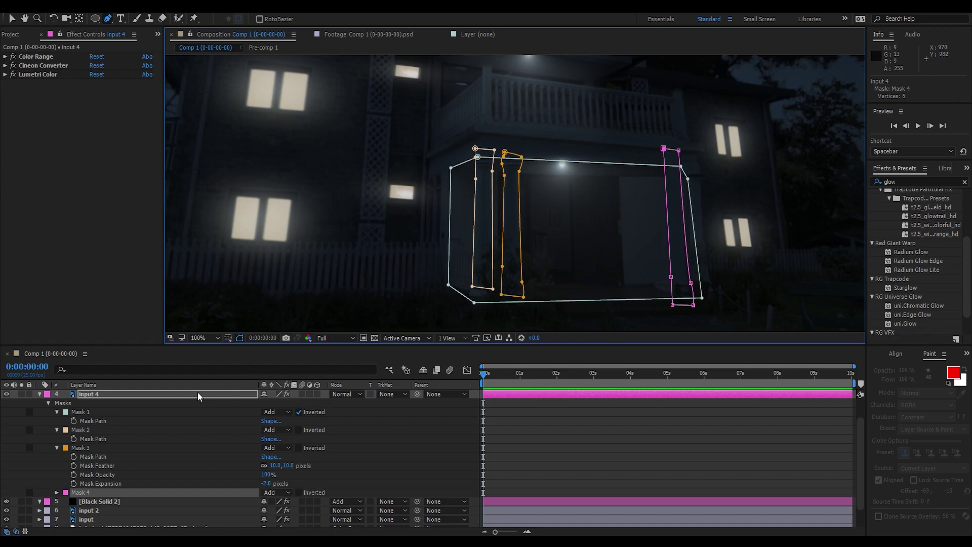
- Set Mask 4's feather to 7 pixels and collapse input 4's mask properties
left_click(181, 408)
left_click(57, 447)
left_click(57, 430)
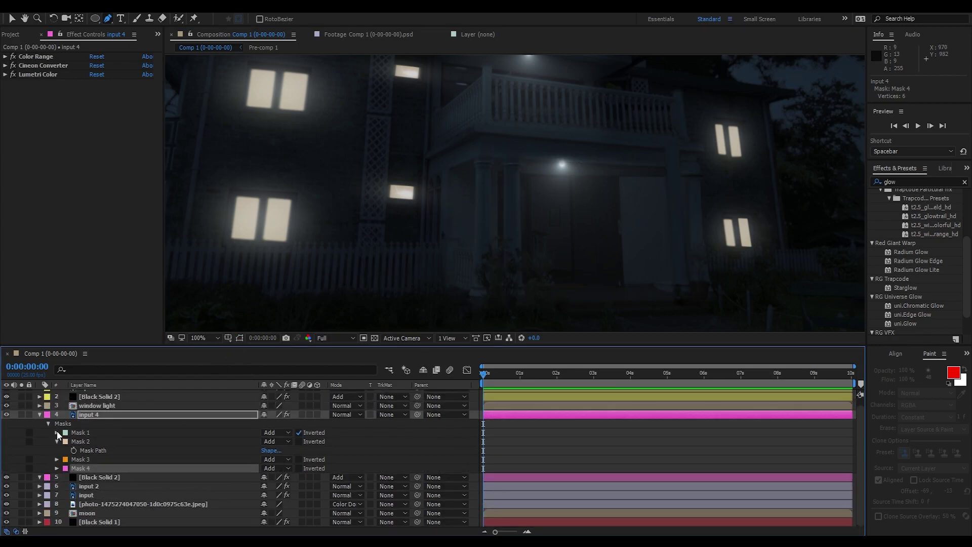
left_click(57, 439)
left_click(57, 466)
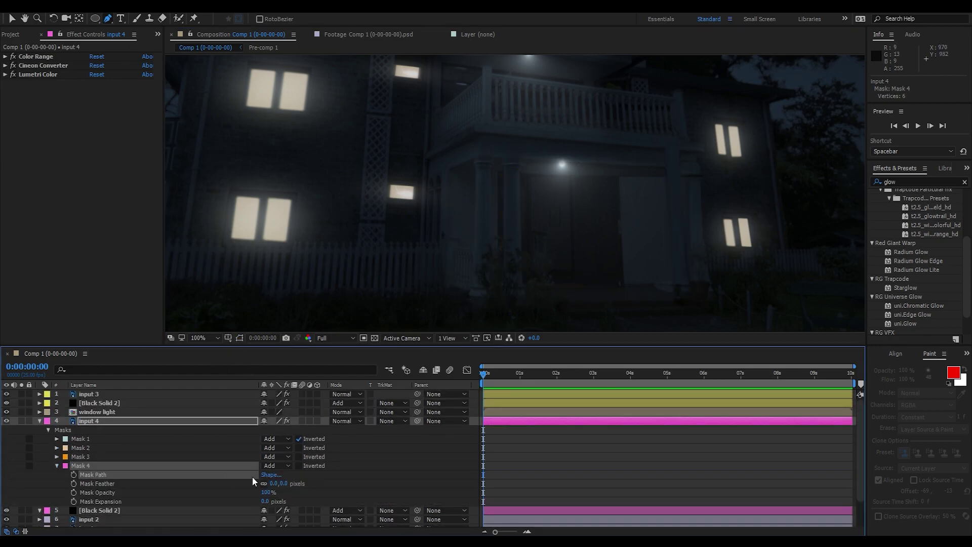
left_click(284, 483)
type("7")
key("Return")
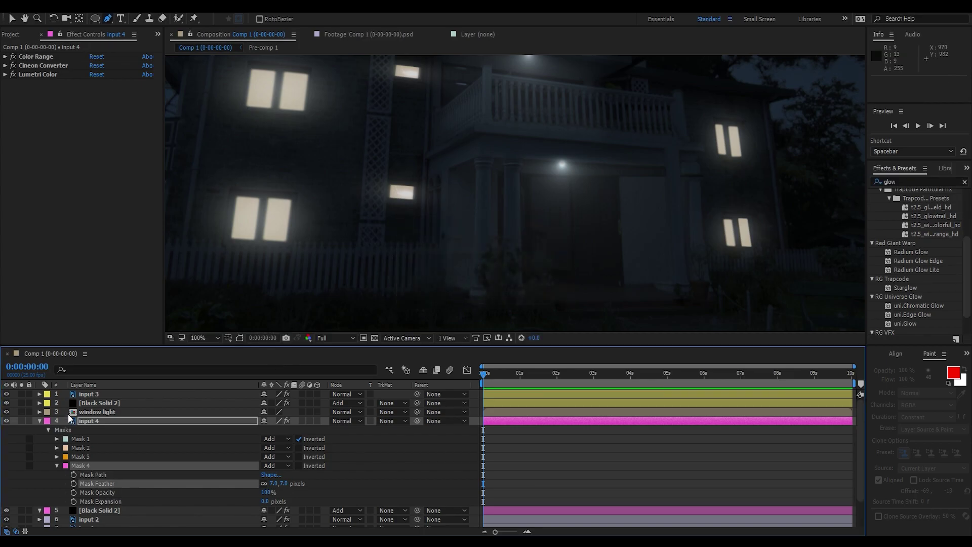
key("u")
left_click(202, 338)
- Zoom in and draw a five-point Mask 5 along the porch ceiling on input 4
left_click(216, 348)
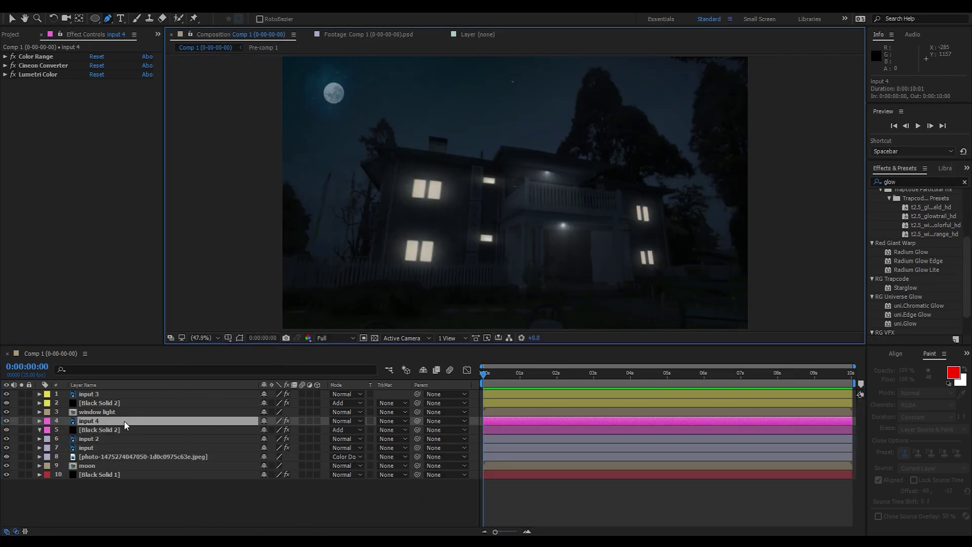
scroll(583, 233, "up", 1)
scroll(582, 233, "up", 1)
scroll(582, 233, "up", 2)
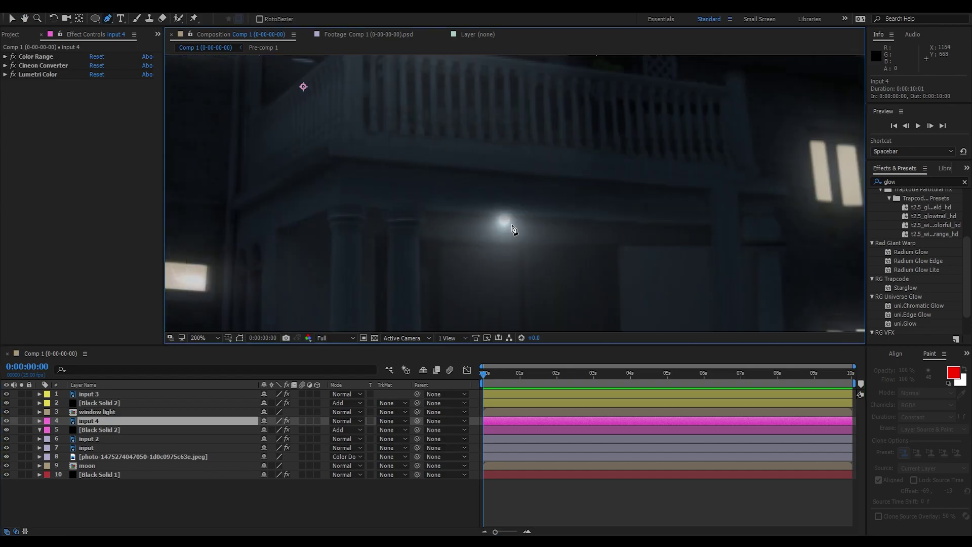
scroll(583, 233, "up", 1)
left_click(142, 424)
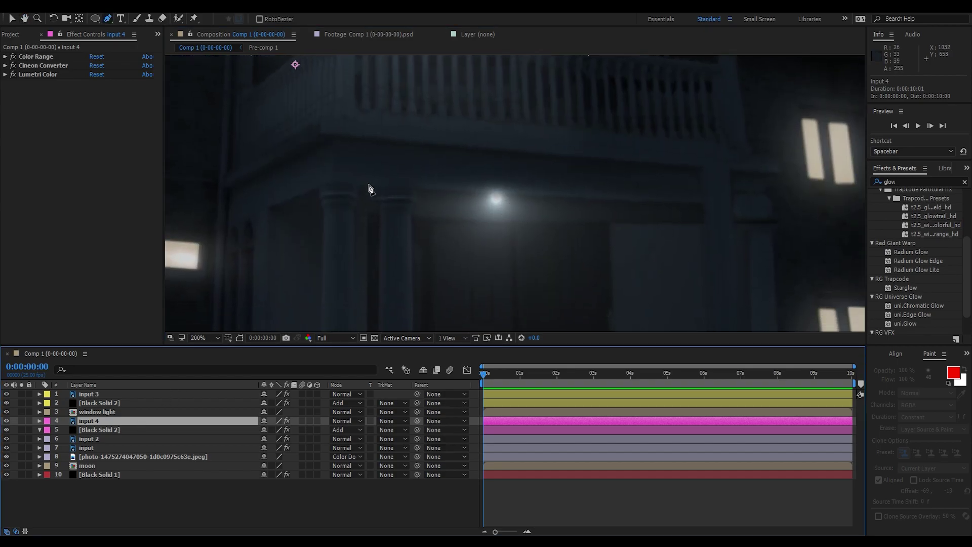
left_click(333, 182)
left_click(713, 203)
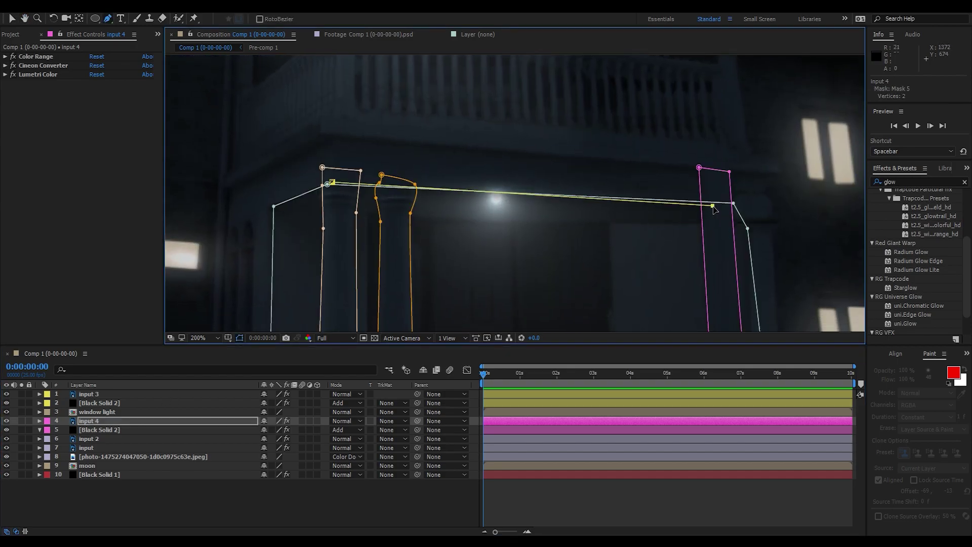
left_click(716, 179)
left_click(714, 153)
left_click(358, 123)
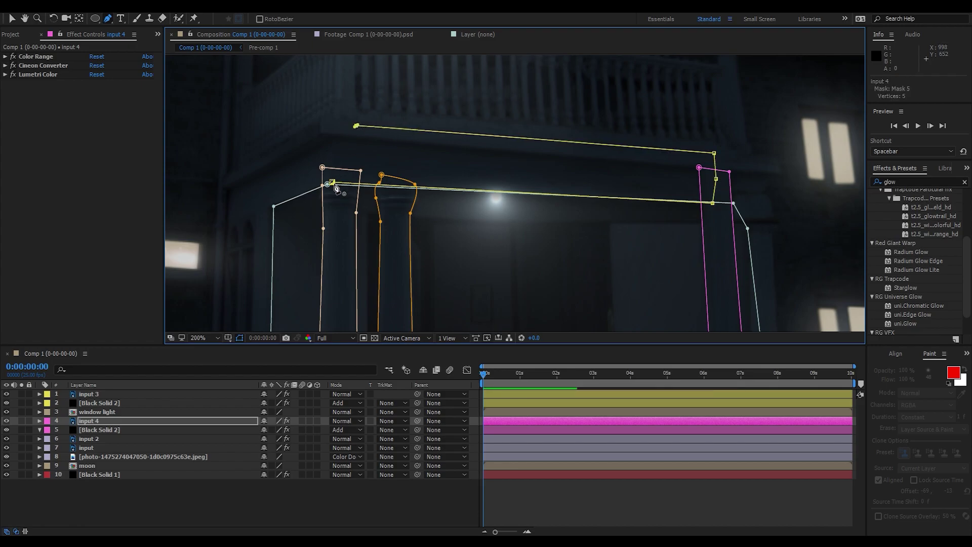
left_click(332, 181)
- Feather Mask 5 by 3 pixels and fit the composition in view
left_click(240, 337)
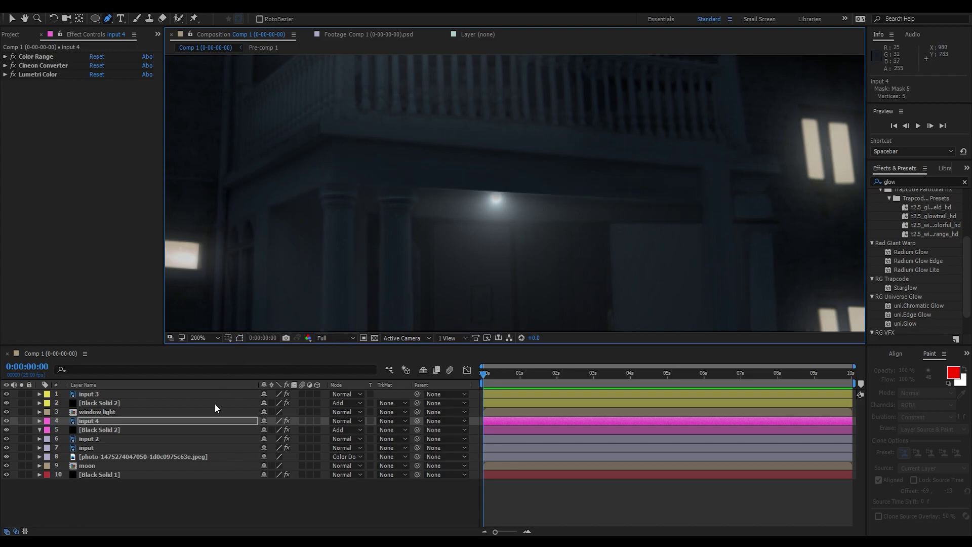
key("f")
left_click_drag(287, 513, 289, 516)
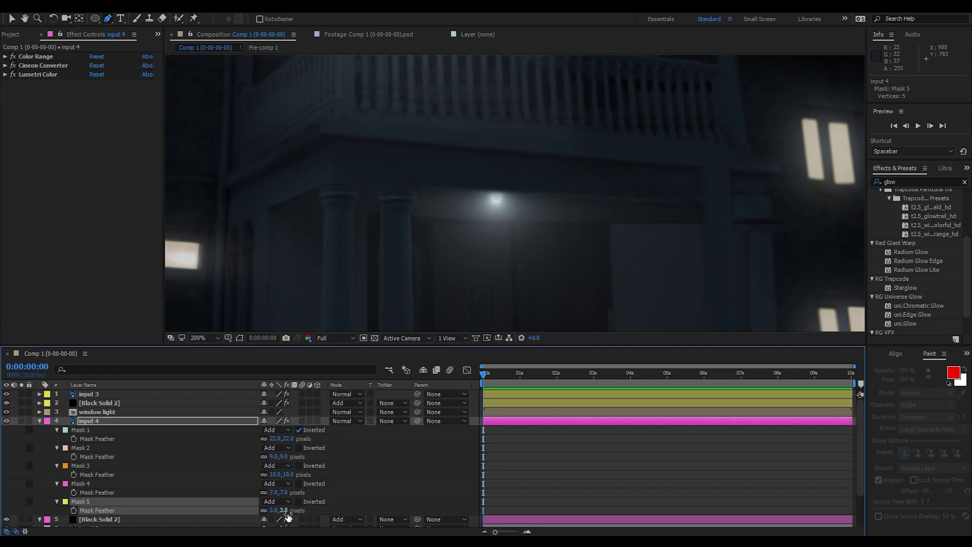
left_click(240, 338)
left_click(334, 184)
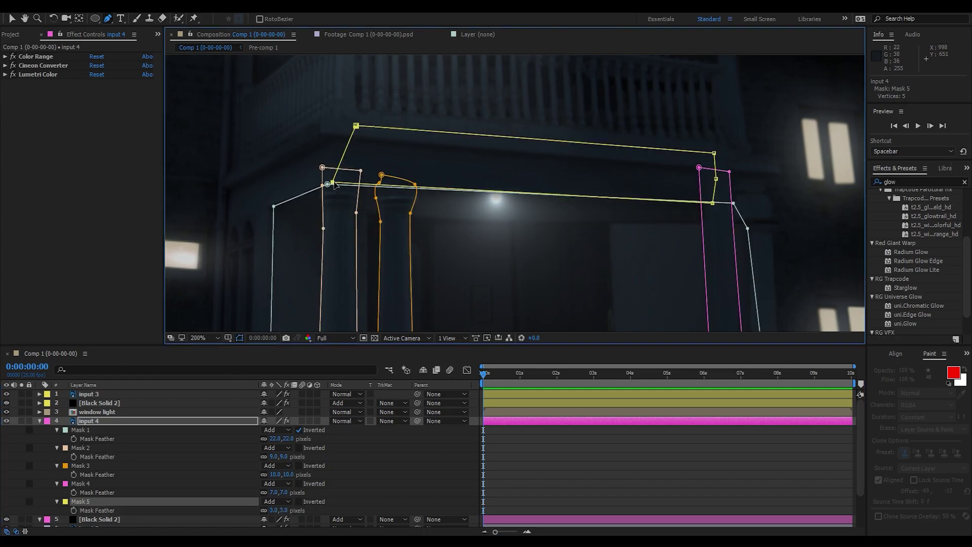
key("v")
key("period")
key("period")
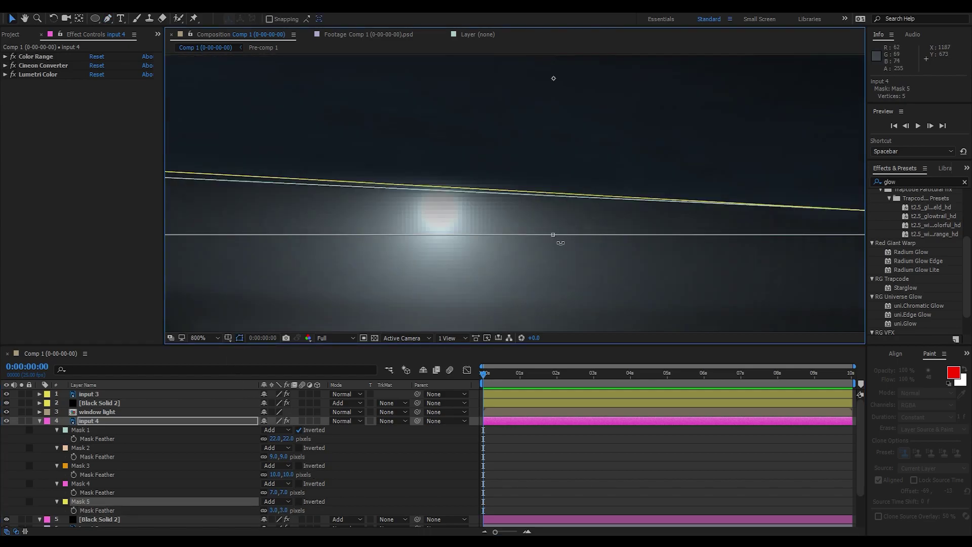
left_click(213, 338)
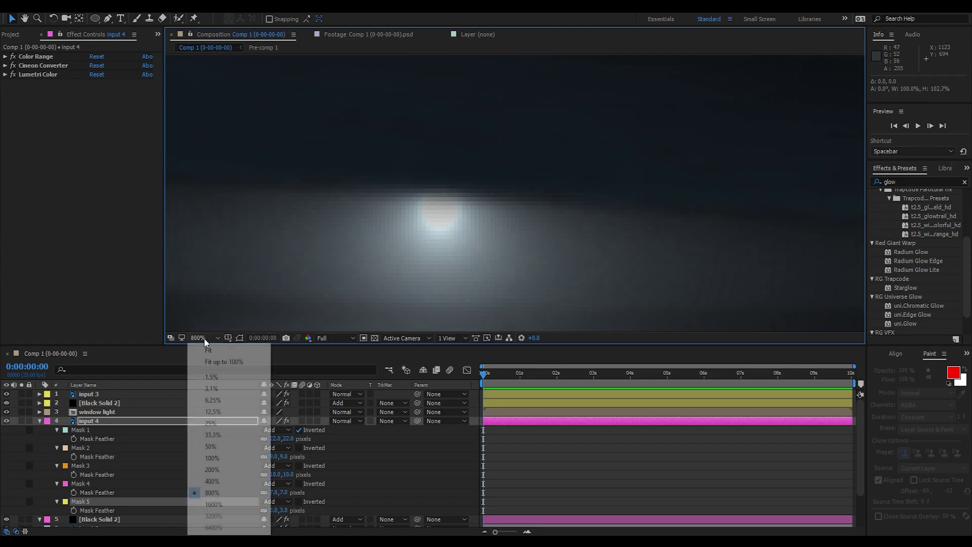
left_click(208, 352)
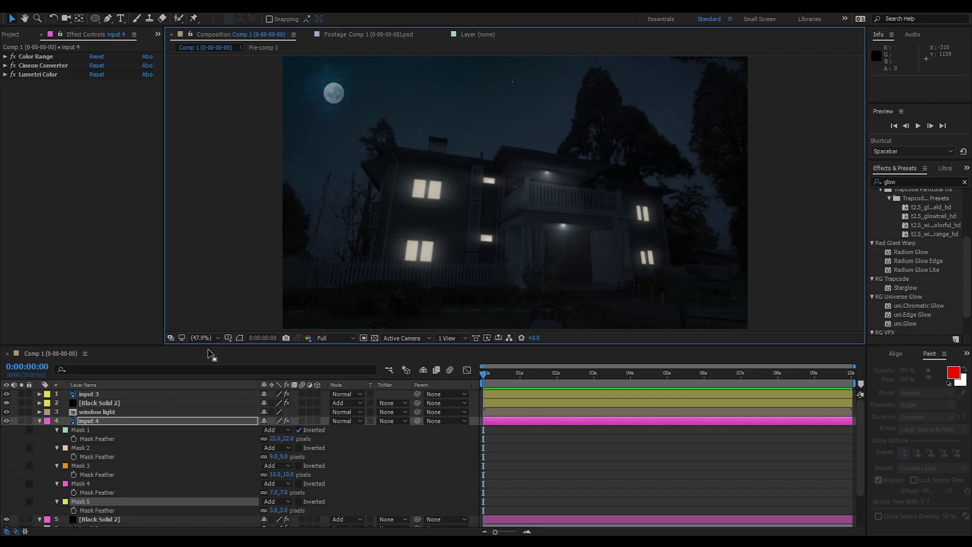
- Lower Mask 1's top edge and Mask 5's edge slightly near the porch light
scroll(585, 242, "up", 1)
scroll(585, 242, "up", 1)
scroll(637, 276, "up", 2)
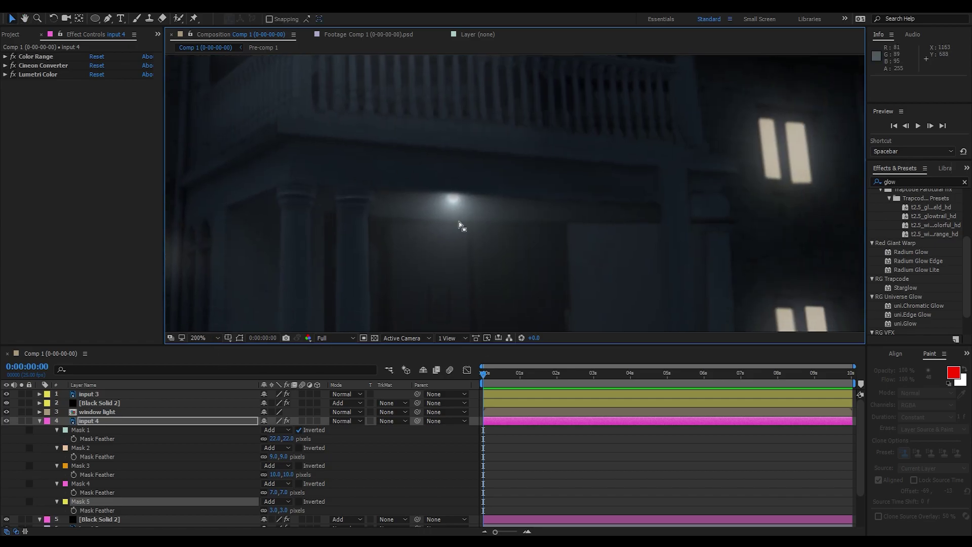
left_click(239, 337)
scroll(456, 202, "up", 2)
scroll(455, 201, "up", 1)
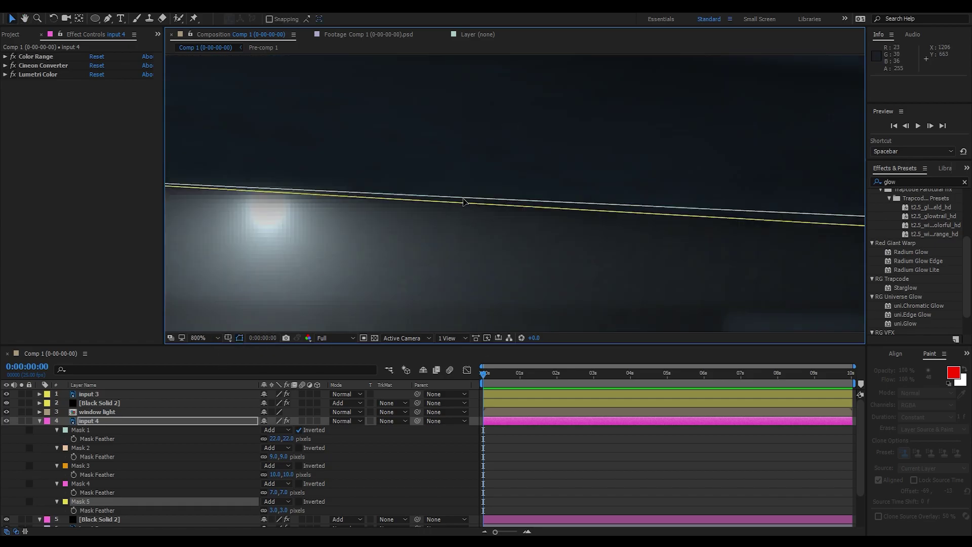
left_click(327, 182)
mouse_move(376, 160)
left_mouse_down()
mouse_move(376, 184)
mouse_move(374, 165)
left_mouse_up()
left_click(381, 230)
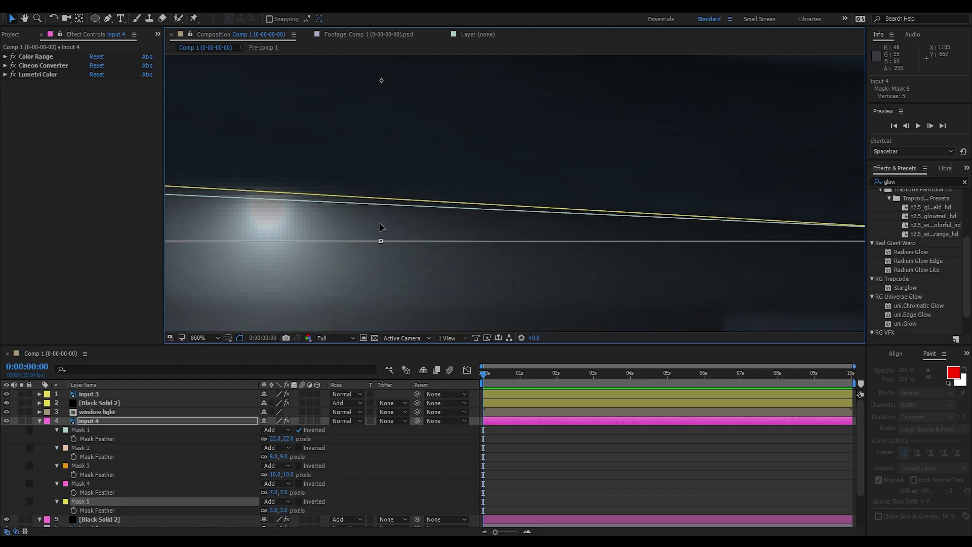
left_click_drag(385, 246, 382, 250)
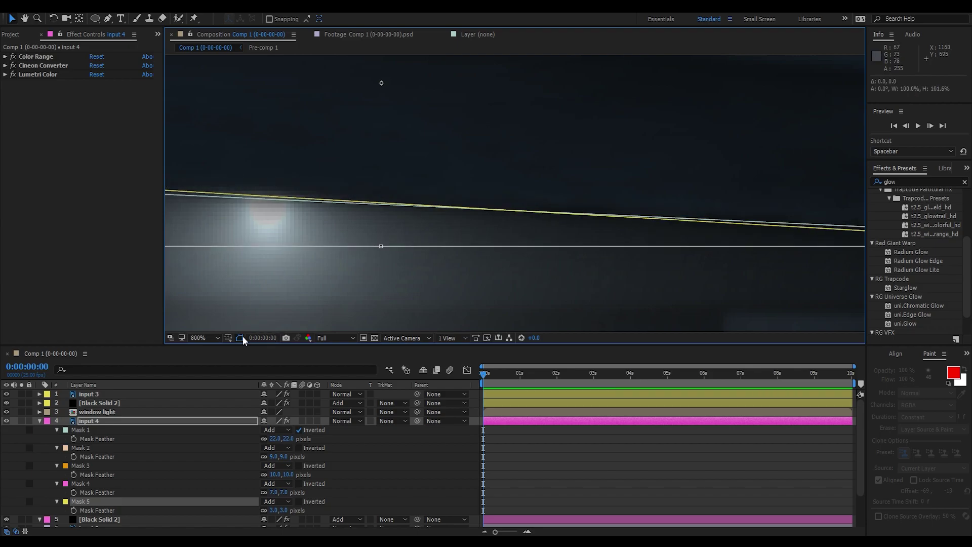
- Stretch a Mask 5 point past the light's right side and raise a Mask 1 point
left_click(213, 338)
left_click(208, 350)
scroll(408, 295, "up", 3)
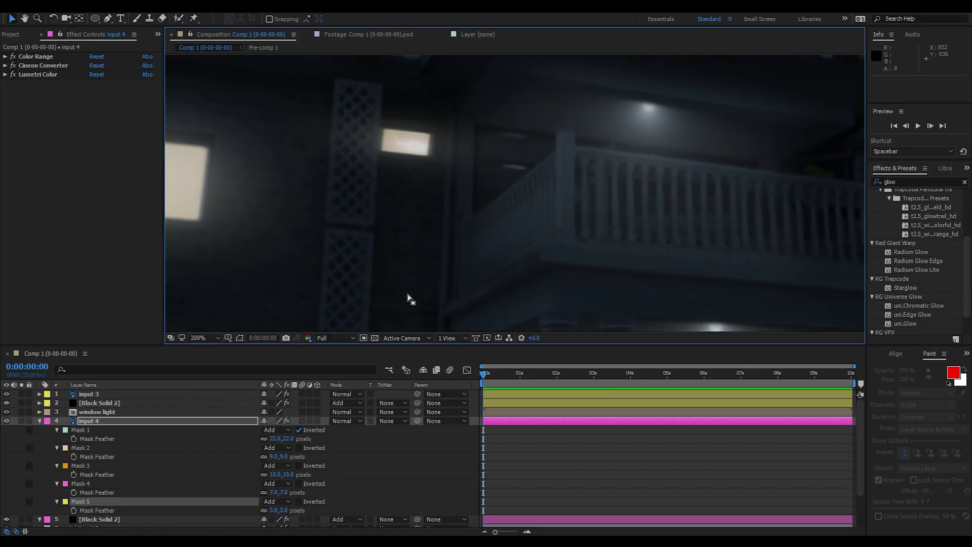
scroll(425, 193, "up", 1)
scroll(495, 241, "up", 1)
scroll(495, 242, "up", 1)
key("v")
left_click(240, 338)
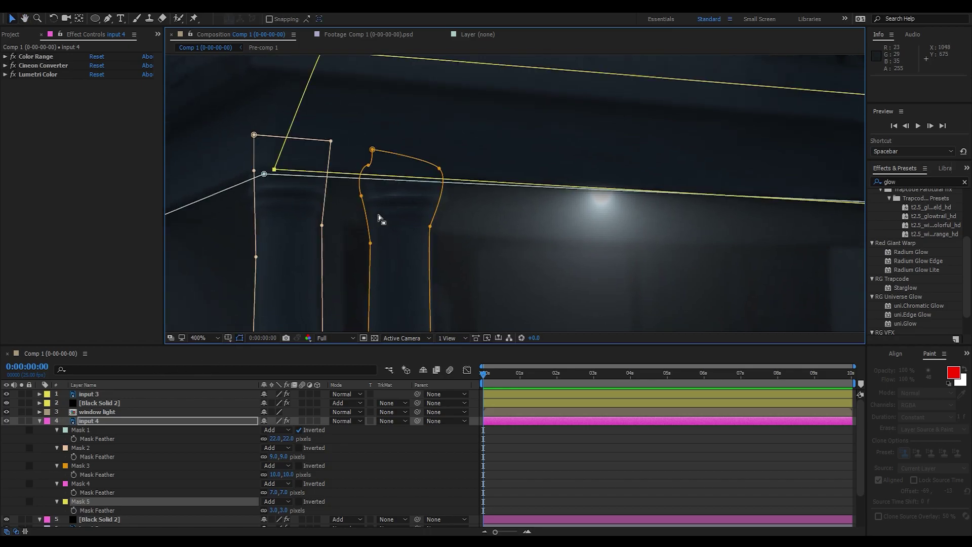
left_click_drag(274, 170, 743, 216)
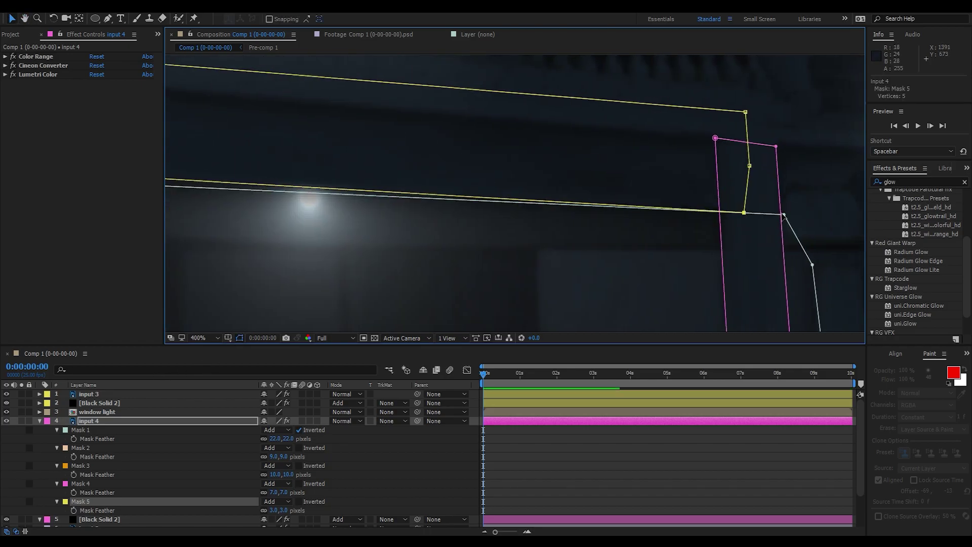
left_click_drag(784, 215, 784, 211)
left_click_drag(351, 237, 670, 238)
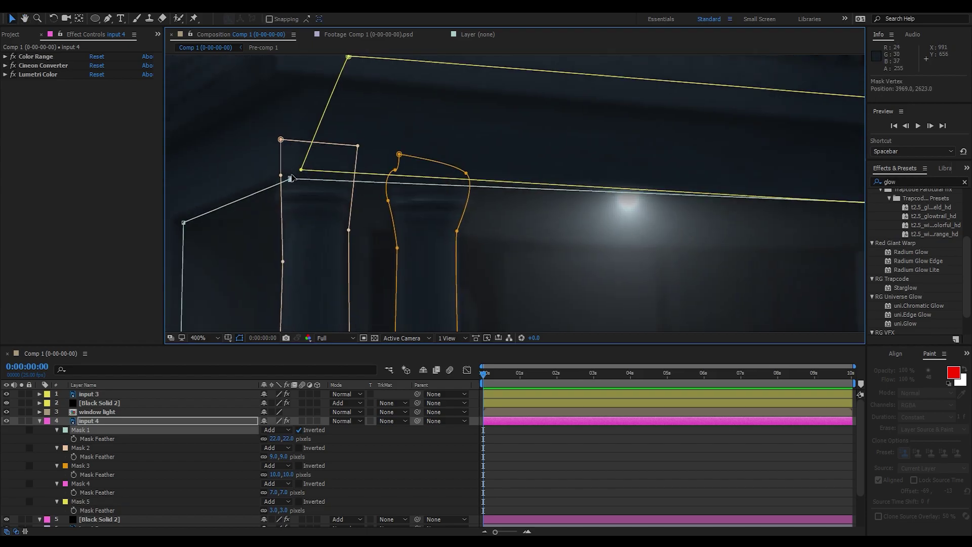
left_click(239, 338)
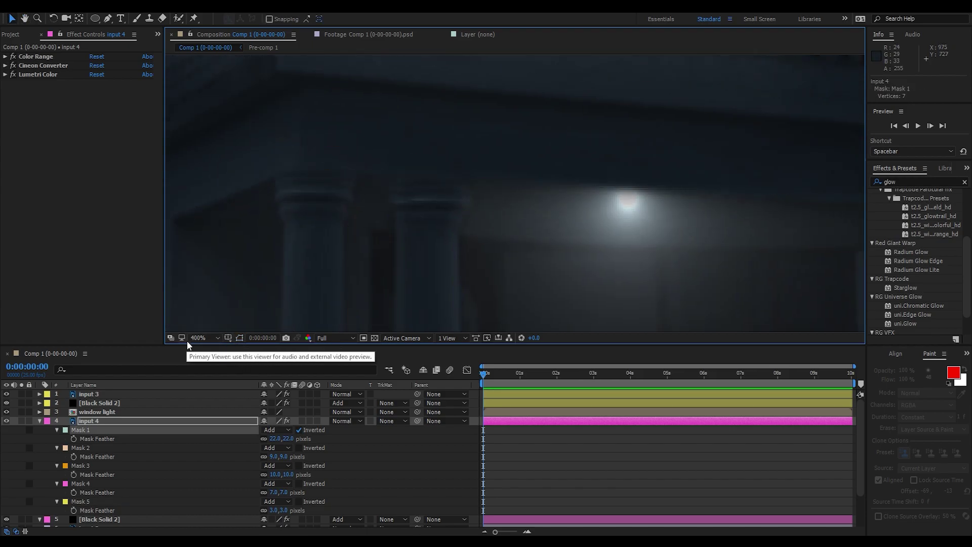
left_click(200, 337)
left_click(207, 353)
- Save, then set layer 5's Black Solid 2 Optical Flares Scale to 20
left_click(114, 421)
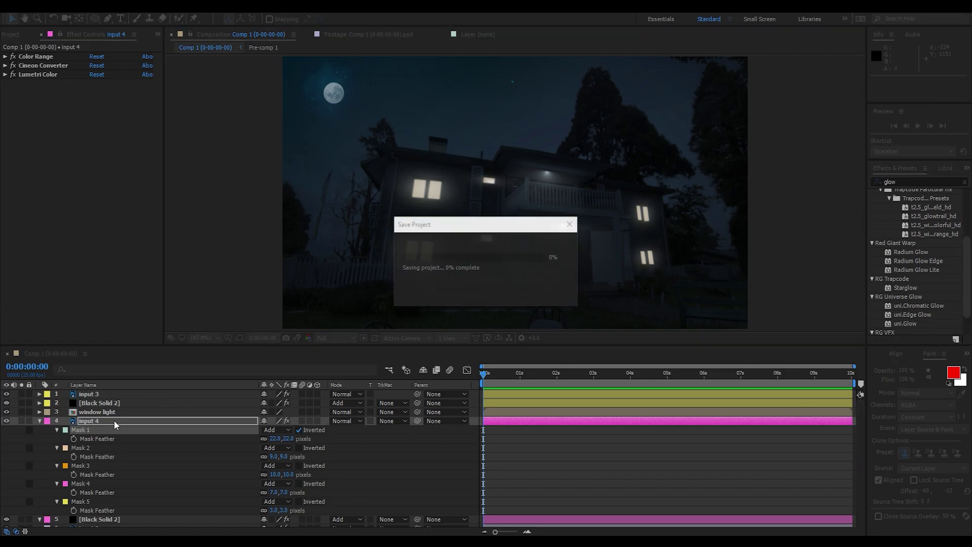
left_click(40, 421)
left_click(94, 429)
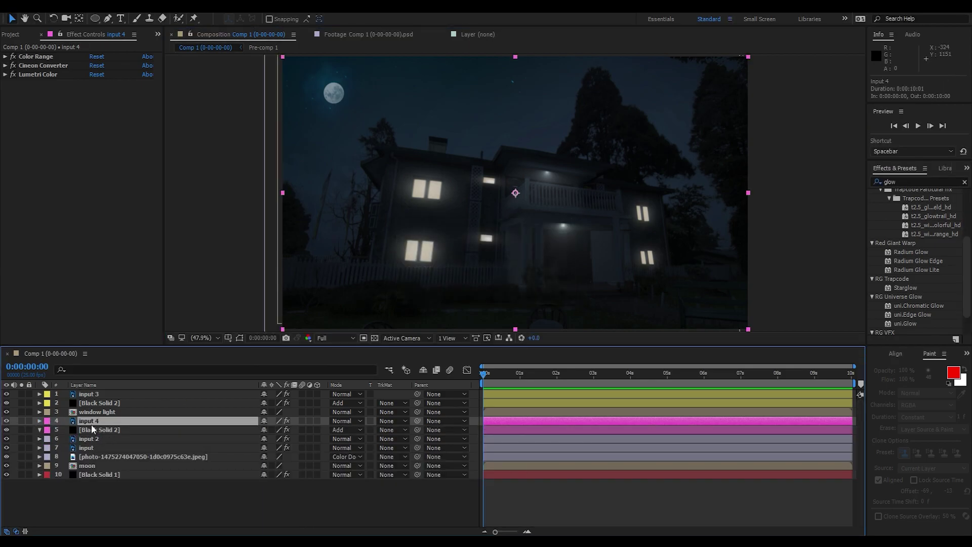
left_click(95, 115)
type("20")
key("Return")
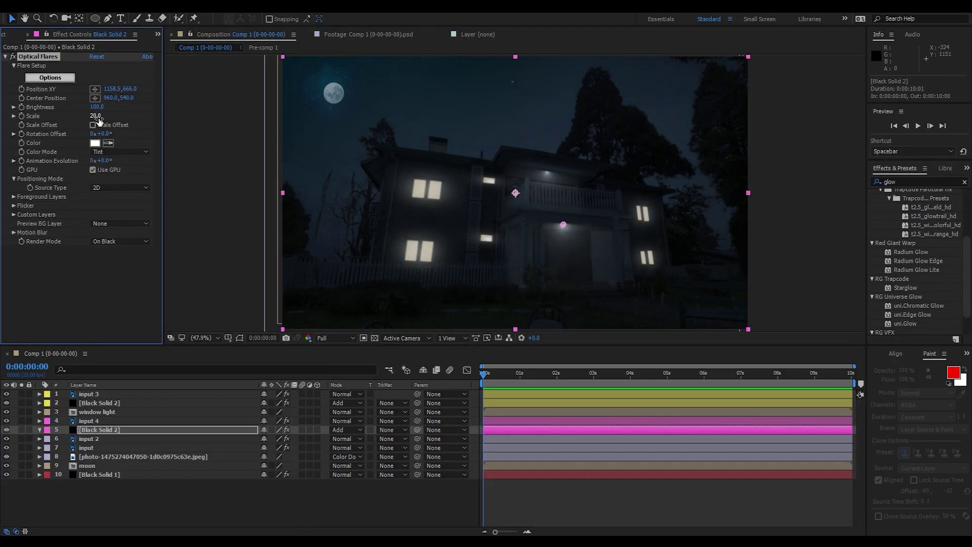
left_click(325, 504)
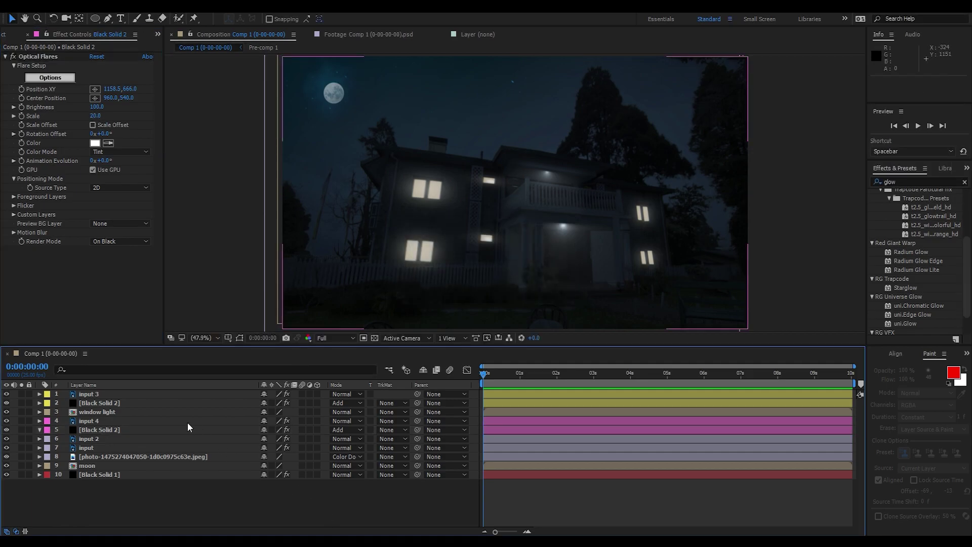
- Set the other Black Solid 2 flare's Scale to 18 and save the project
left_click(94, 404)
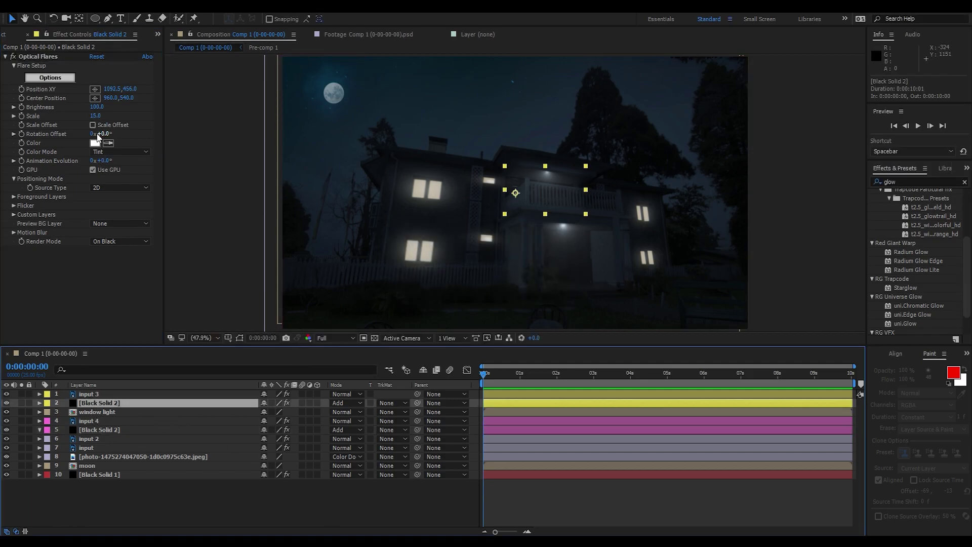
left_click(95, 116)
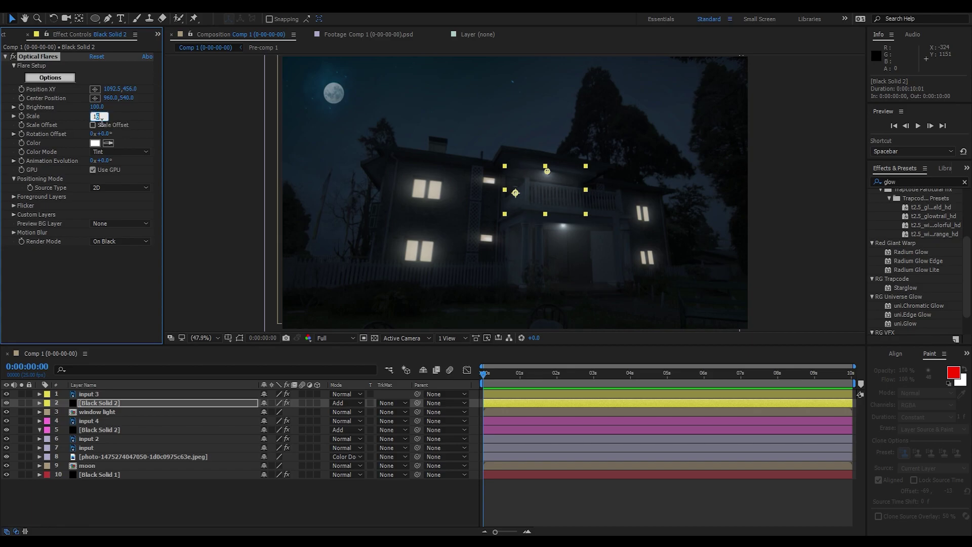
type("18")
left_click(219, 511)
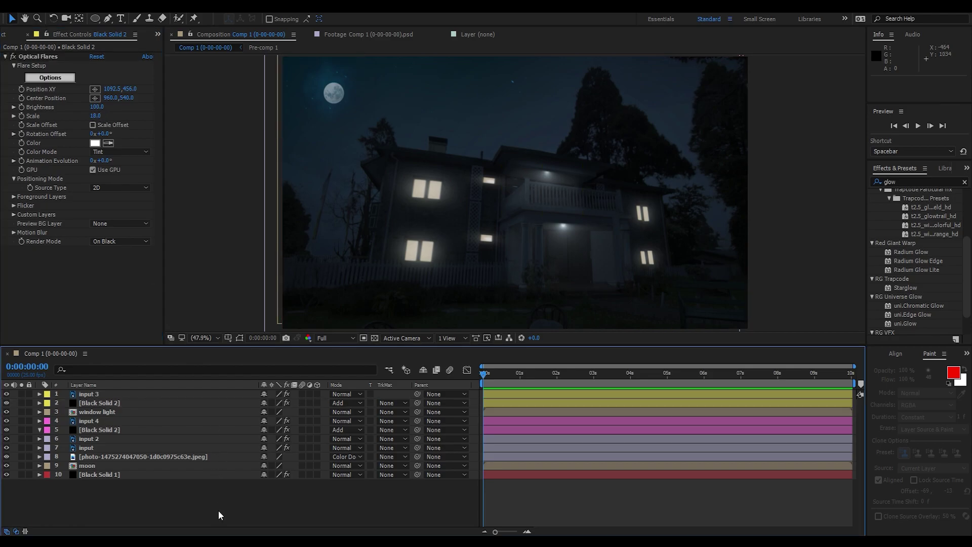
key("ctrl+s")
- Duplicate the input layer, place the copy above input 2 and rename it 'input light'
left_click(22, 447)
left_click(22, 446)
left_click(22, 438)
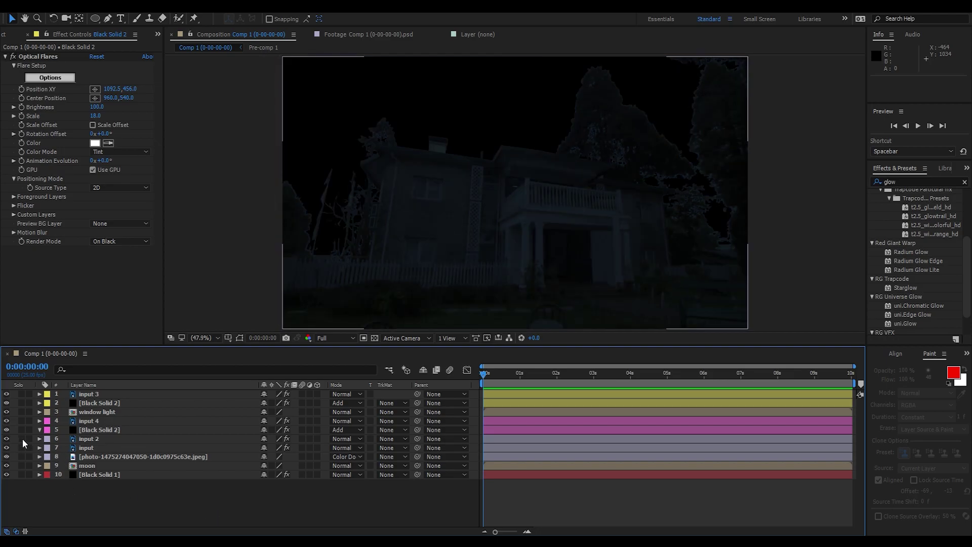
left_click(22, 439)
left_click(86, 448)
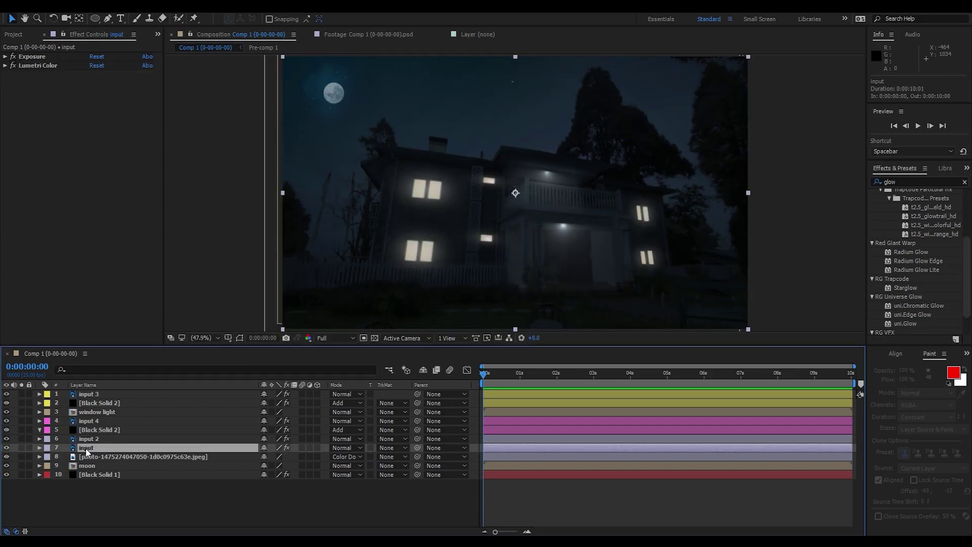
key("ctrl+d")
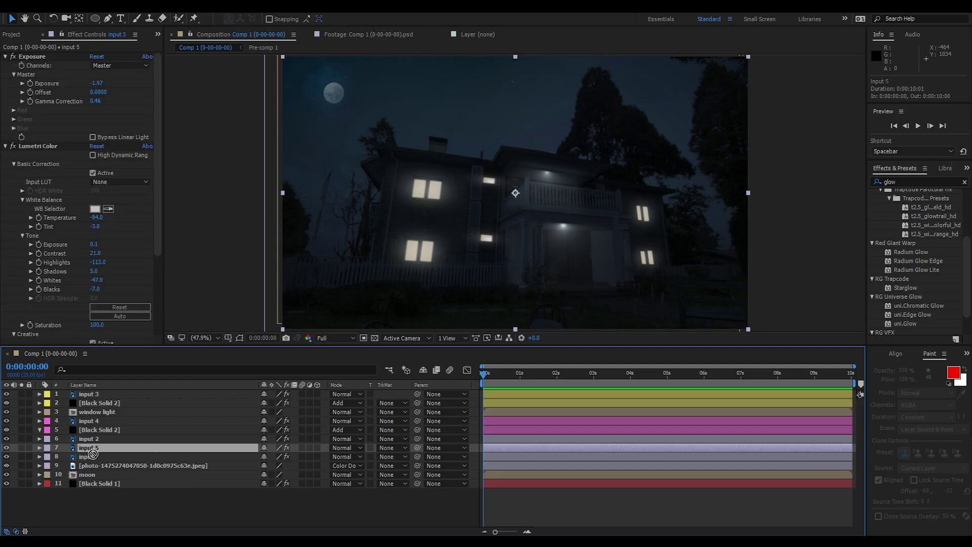
left_click_drag(86, 448, 86, 439)
key("Return")
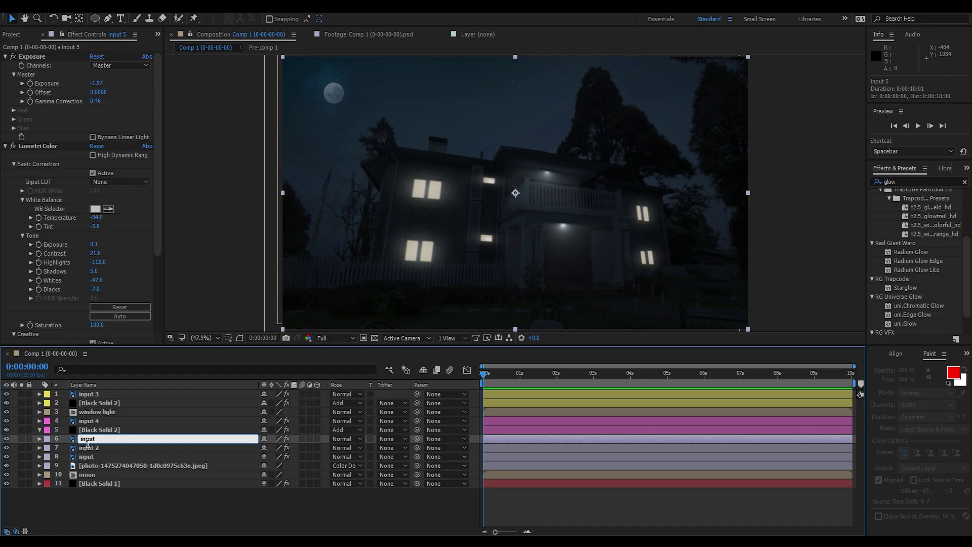
type("light")
key("Return")
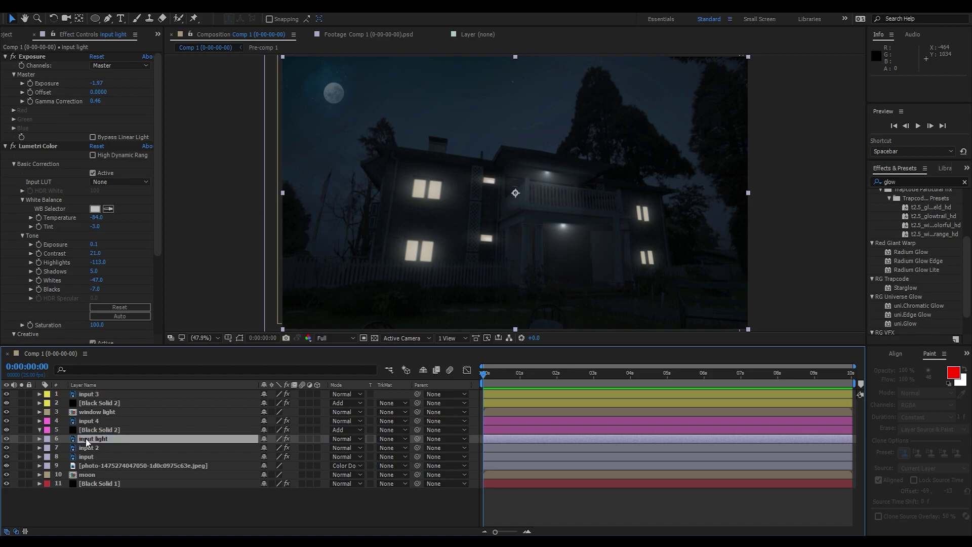
- Switch off input light's colour grading, unsolo it and move it higher in the stack
left_click(22, 439)
left_click(22, 438)
left_click(22, 439)
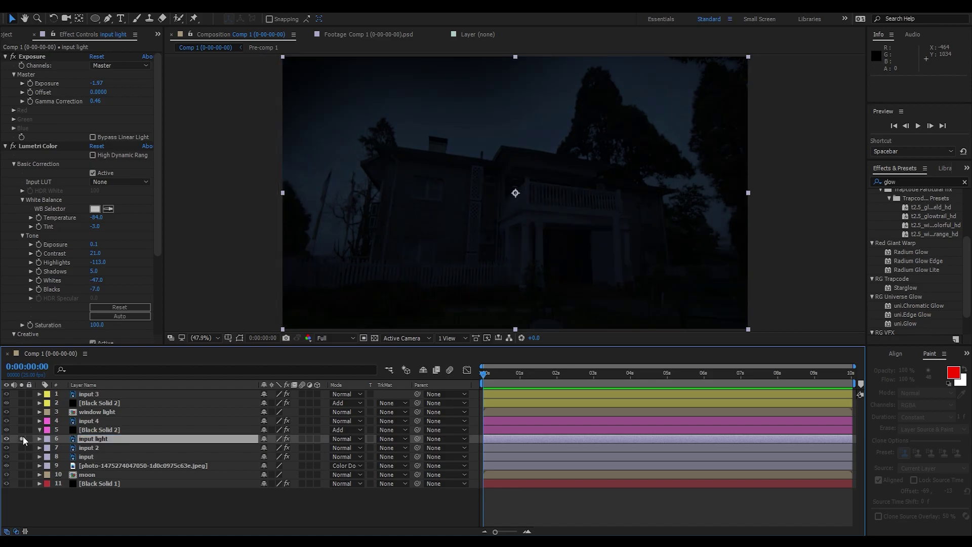
left_click(5, 57)
left_click(5, 66)
left_click(13, 65)
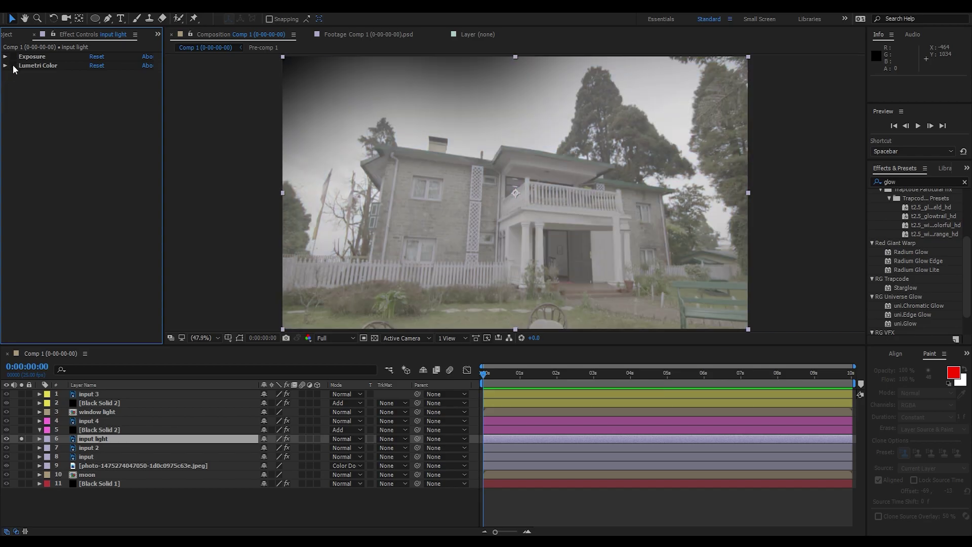
left_click(22, 439)
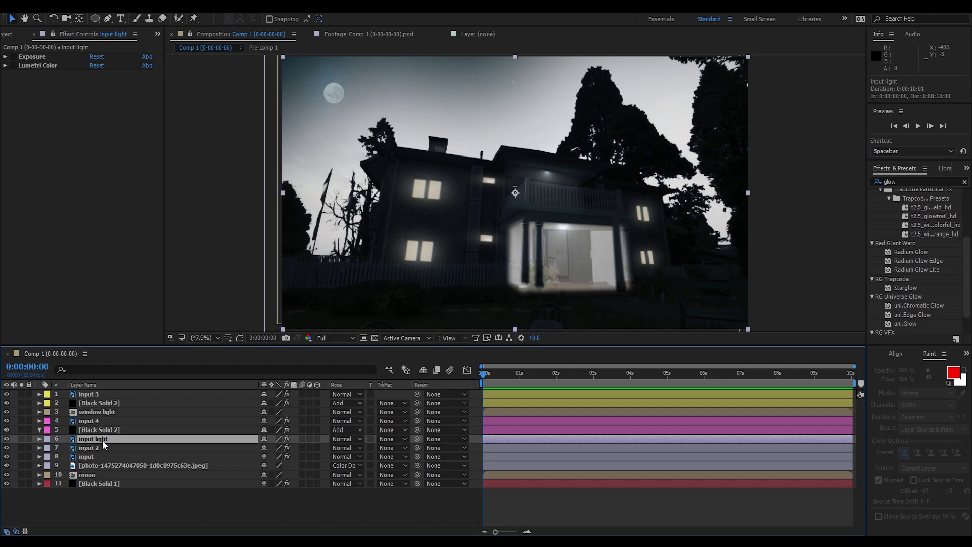
left_click_drag(102, 439, 102, 448)
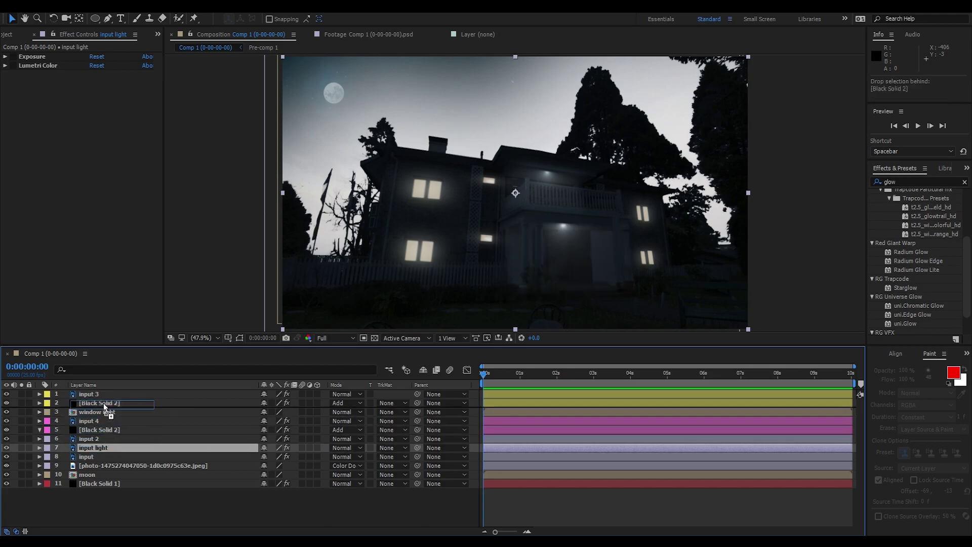
- Move input light to the top and replace Mask 1 with an ellipse around the upper-left window
key("ctrl+shift+bracketright")
left_click(94, 18)
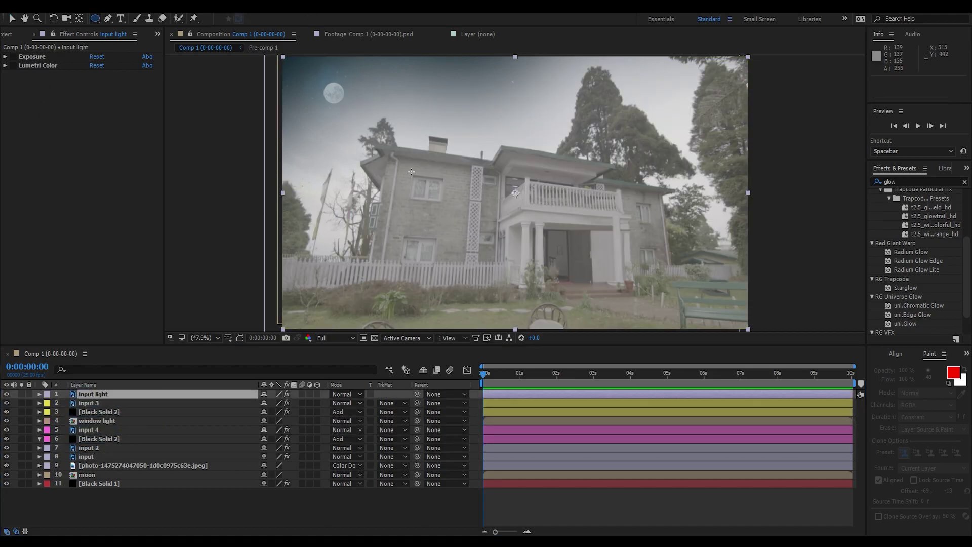
left_click_drag(403, 167, 455, 210)
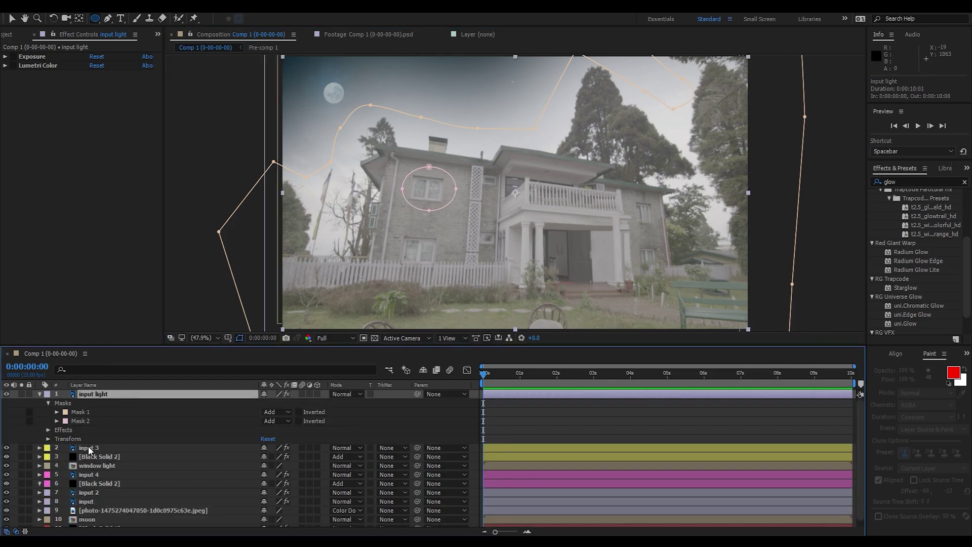
left_click(85, 410)
key("Delete")
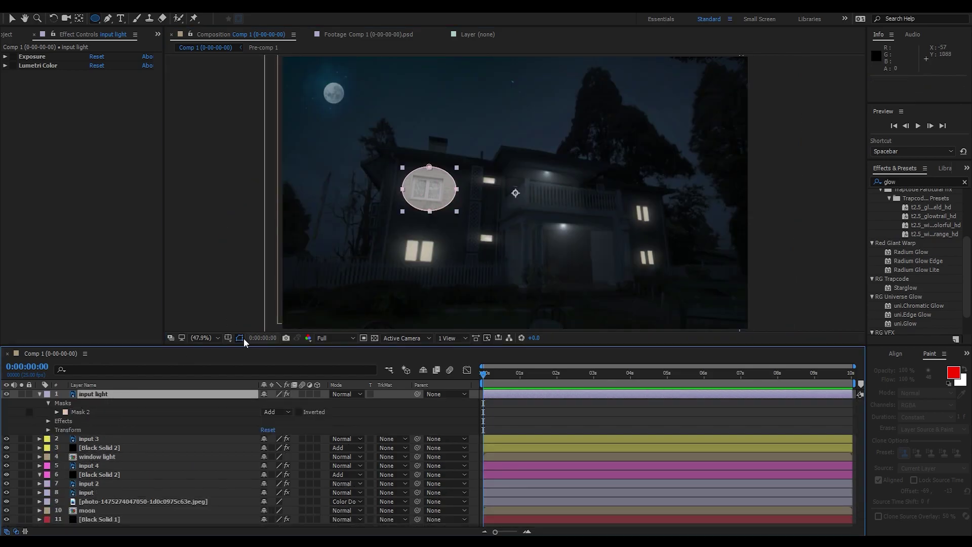
- Feather the window mask to 105 pixels and lower input light's opacity to 10%
left_click(244, 338)
key("f")
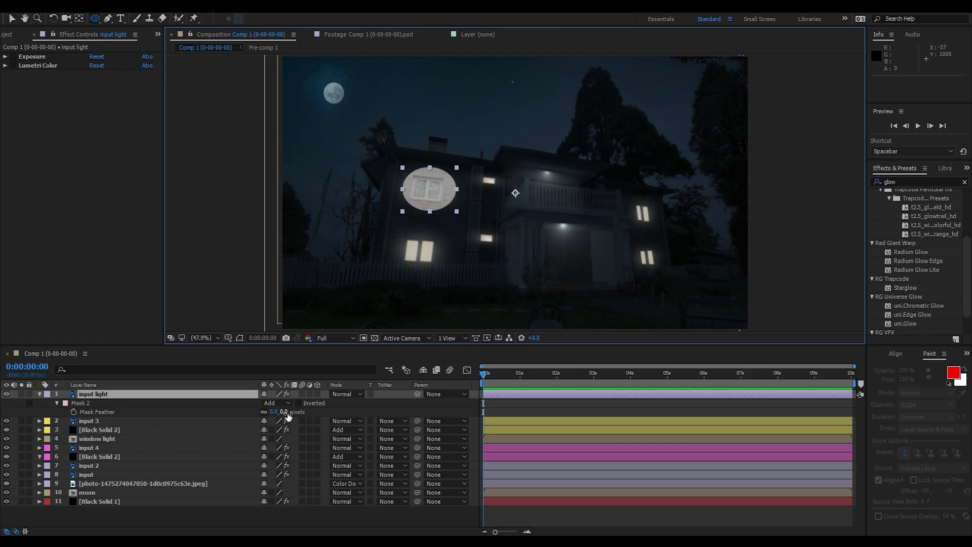
left_click_drag(274, 412, 334, 417)
left_click(137, 393)
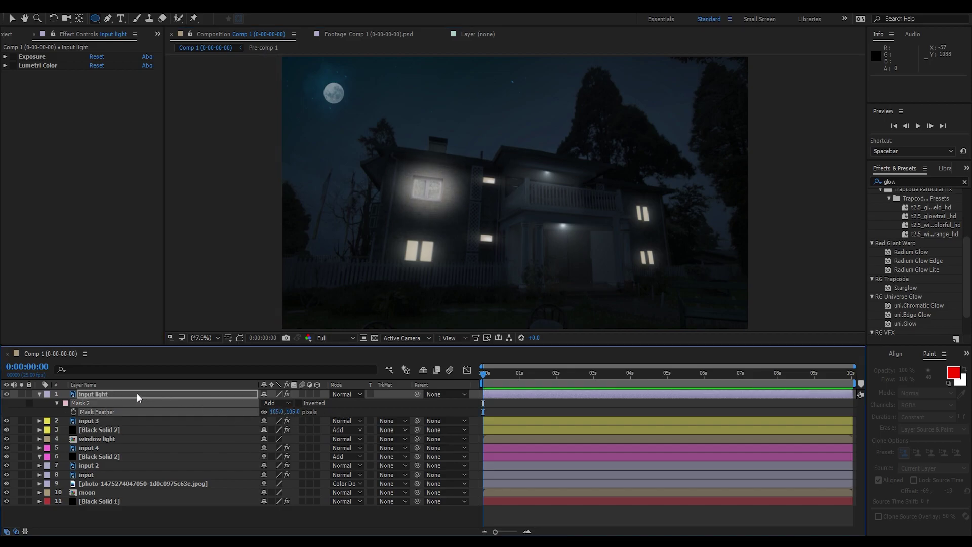
key("t")
left_click_drag(266, 403, 211, 404)
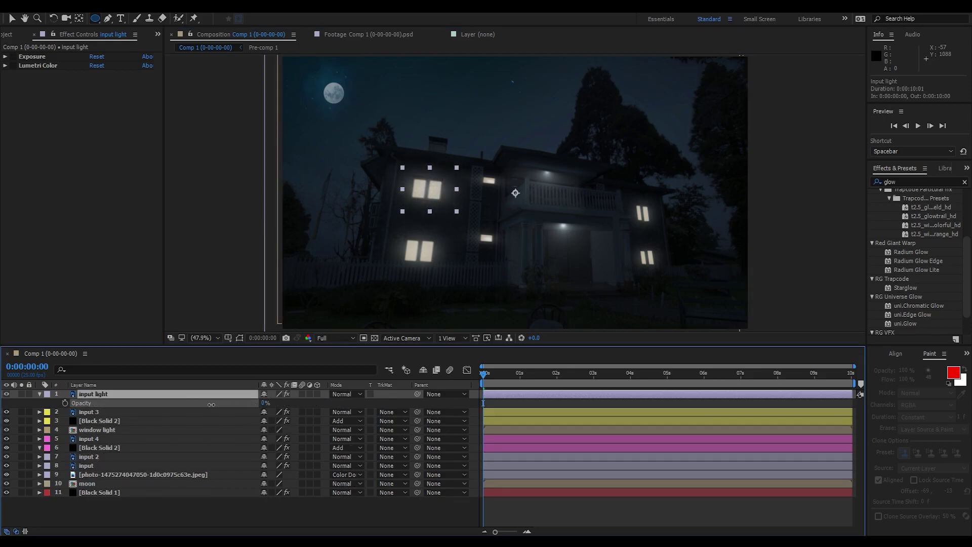
- Add ellipse masks around the lower-left window, centre window, balcony light, front door and upper-right window
left_click(6, 395)
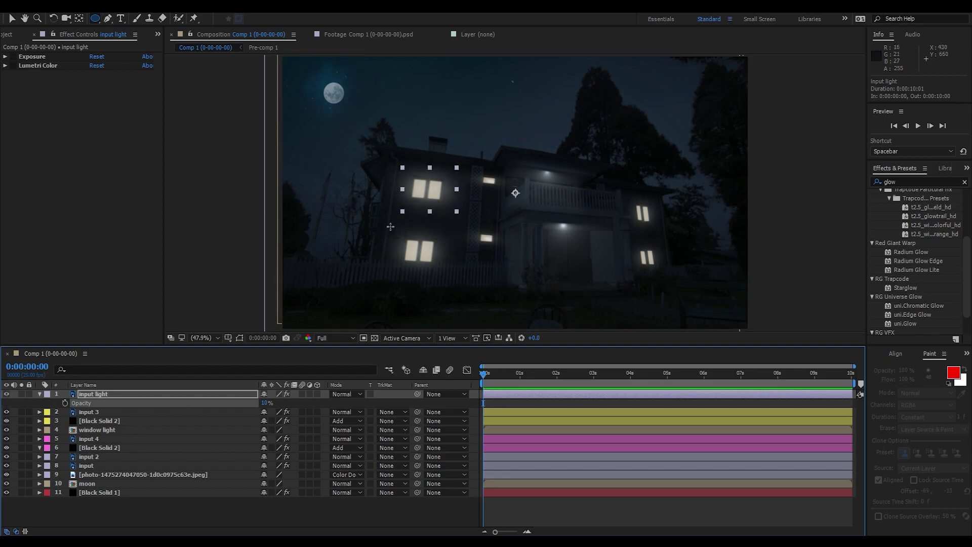
left_click_drag(392, 225, 450, 274)
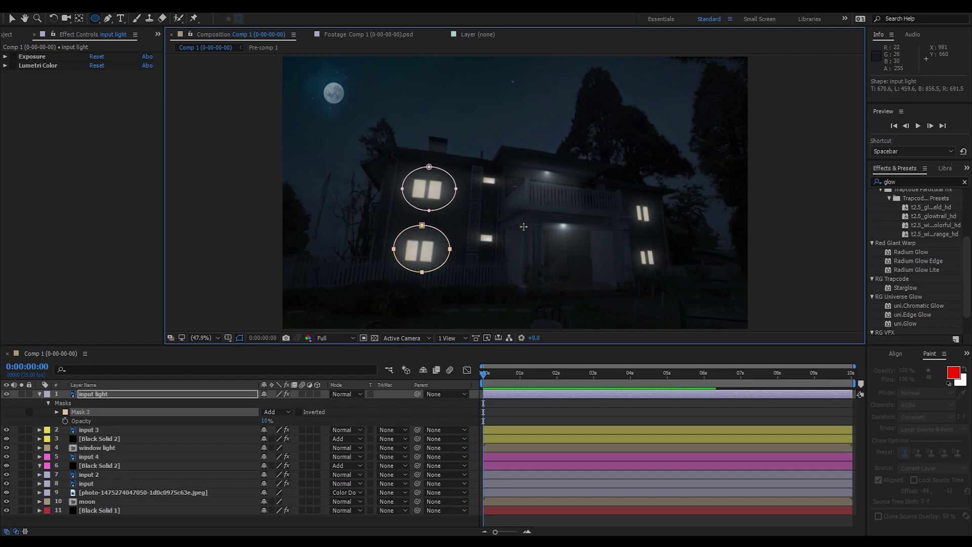
left_click_drag(475, 228, 498, 247)
mouse_move(476, 169)
left_mouse_down()
mouse_move(501, 189)
mouse_move(580, 192)
left_mouse_up()
left_click_drag(524, 216, 608, 286)
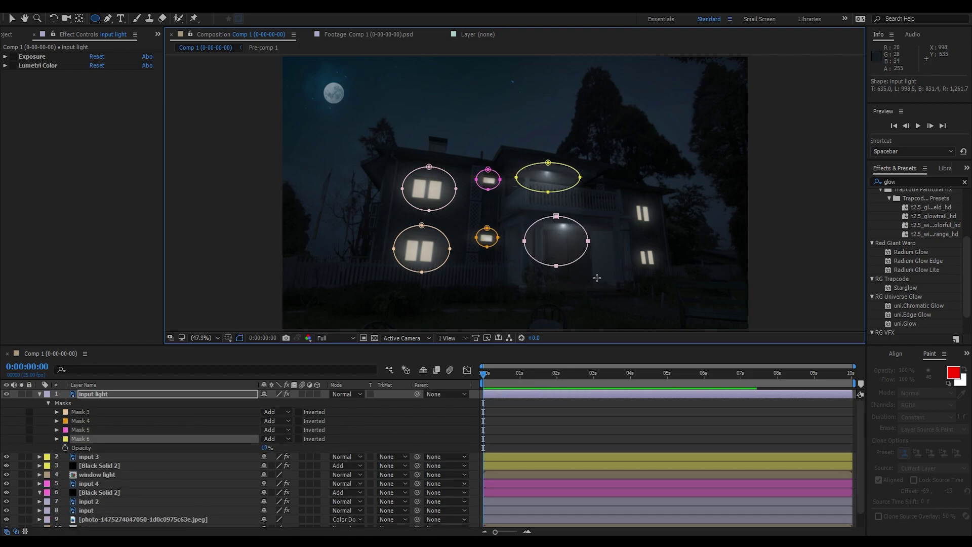
mouse_move(631, 202)
left_mouse_down()
mouse_move(652, 225)
mouse_move(663, 273)
left_mouse_up()
- Set Mask Feather to 100 pixels on all of input light's masks
key("f")
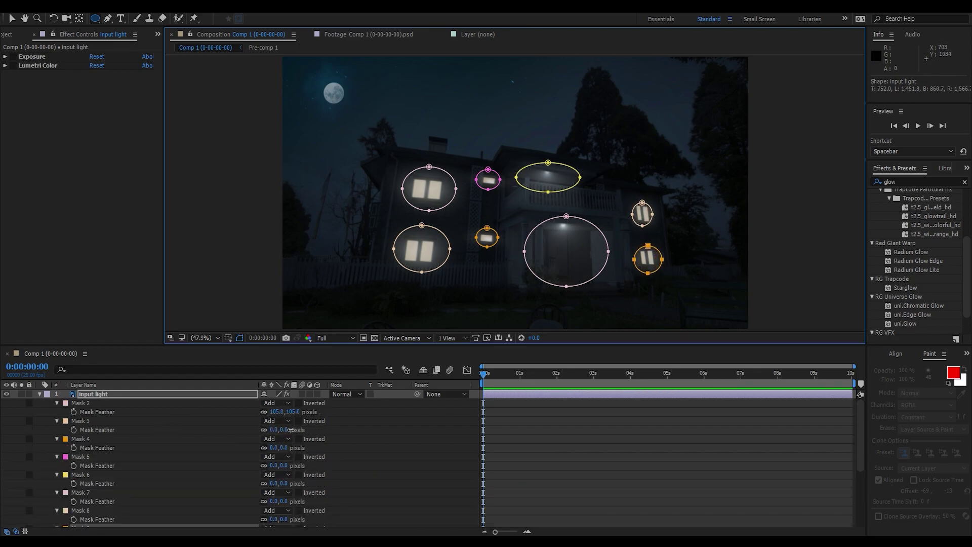
left_click(73, 403)
scroll(97, 483, "down", 3)
left_click(80, 447, "shift")
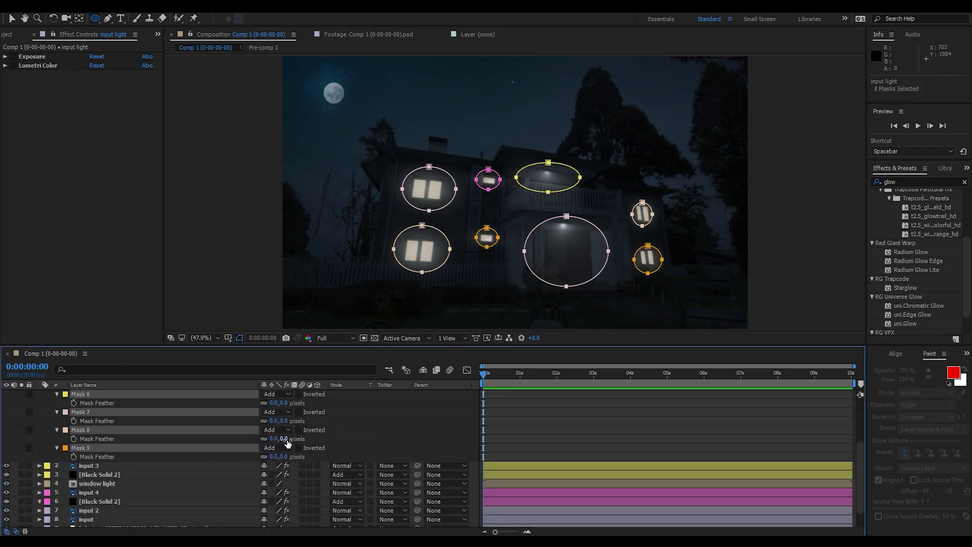
type("00")
key("Return")
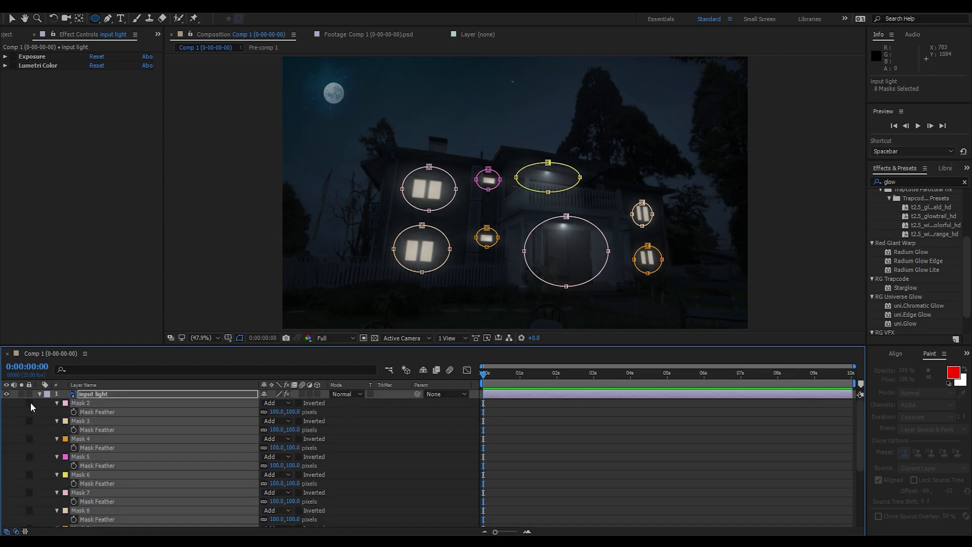
- Collapse the mask properties, save the project, and select the input 3 layer
key("f")
left_click(240, 338)
key("ctrl+s")
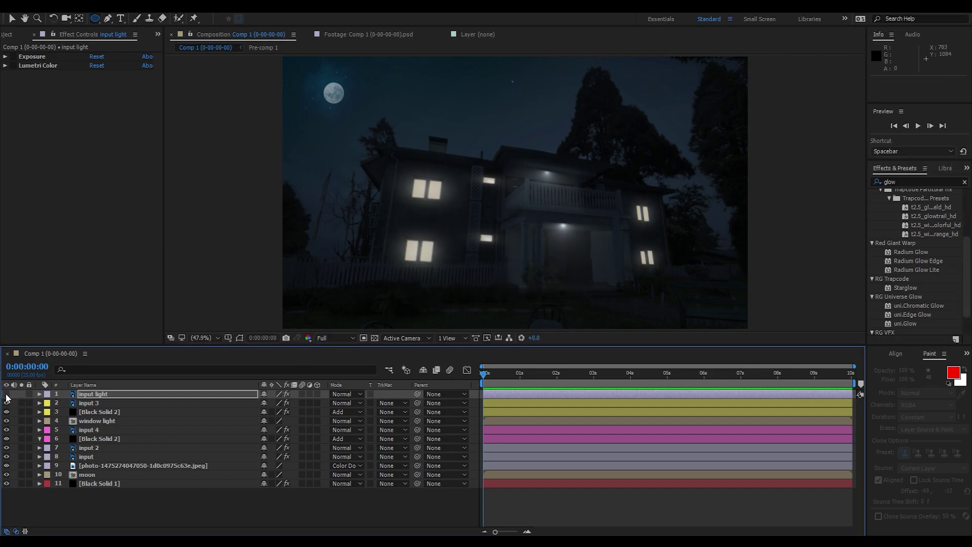
left_click(99, 403)
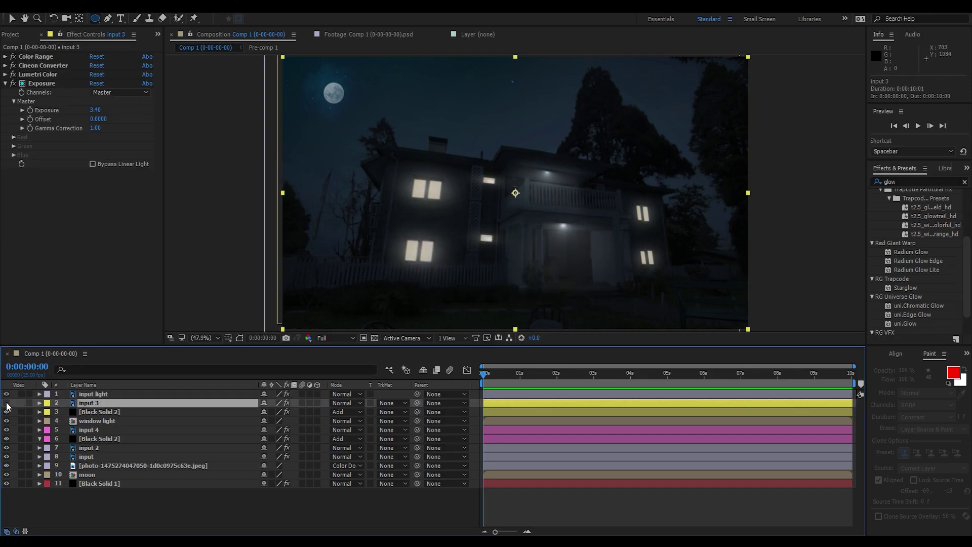
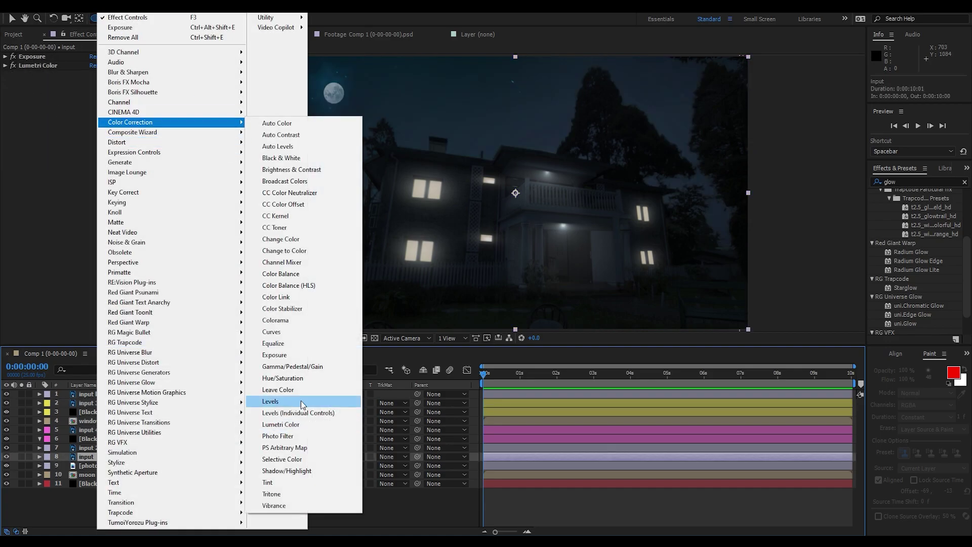
- Try a darkening Curves bend on the input layer, delete Curves, and save the project
left_click(284, 331)
left_click_drag(87, 181, 88, 182)
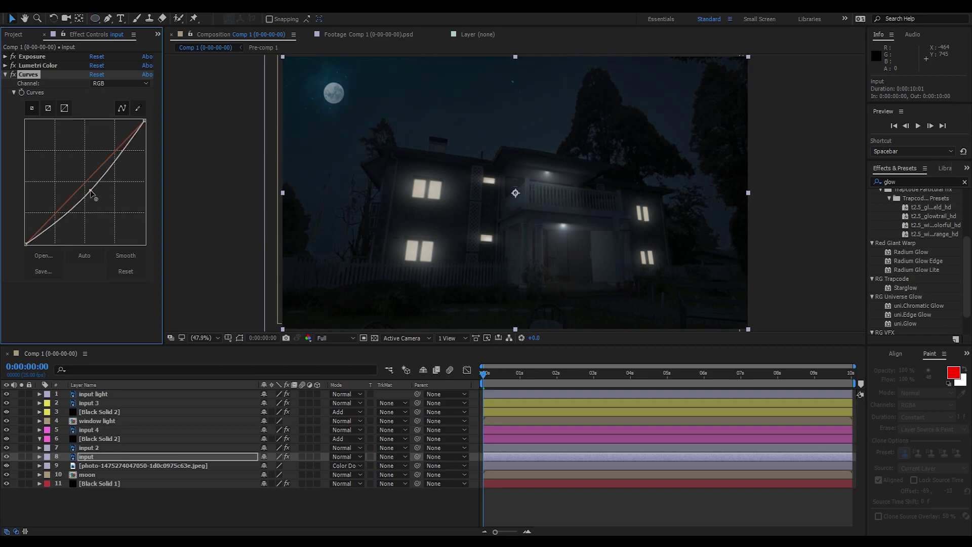
left_click(27, 75)
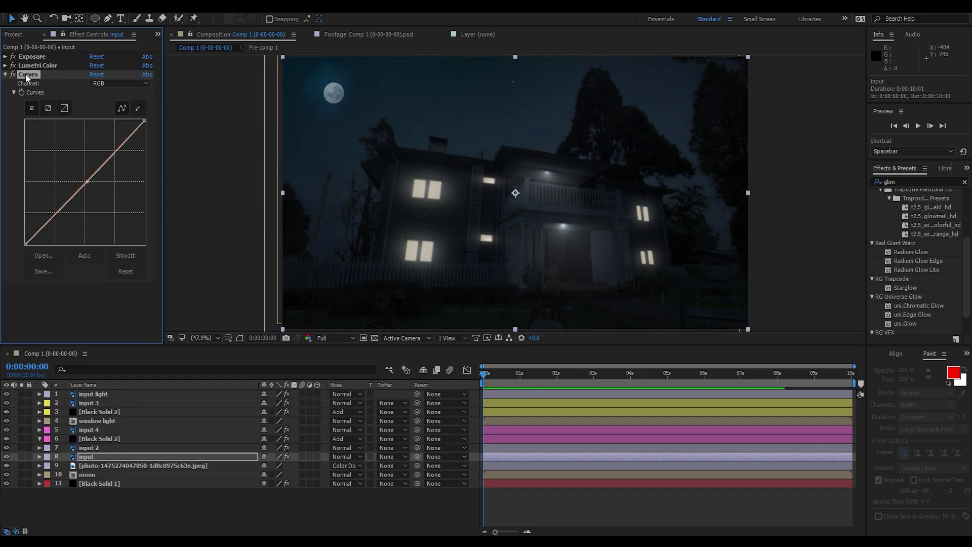
key("Delete")
key("ctrl+s")
left_click(104, 6)
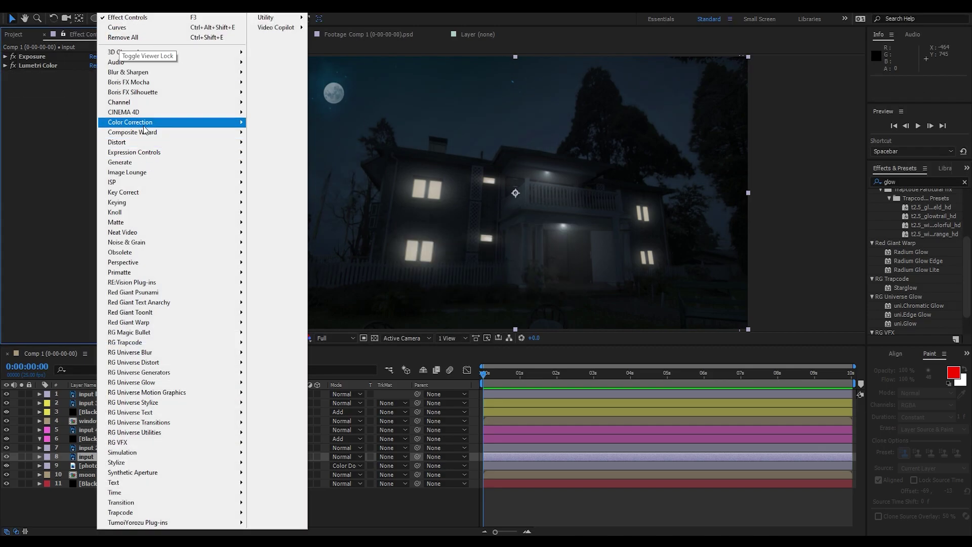
- Add a second Exposure effect to the input layer at -0.53 exposure, keeping offset 0
mouse_move(152, 122)
left_click(284, 357)
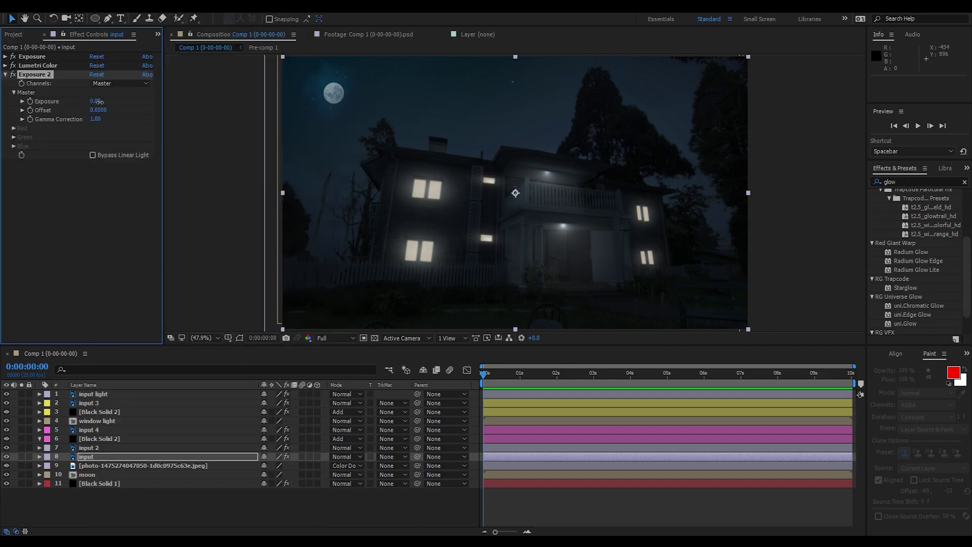
mouse_move(99, 102)
left_mouse_down()
mouse_move(95, 120)
mouse_move(103, 111)
left_mouse_up()
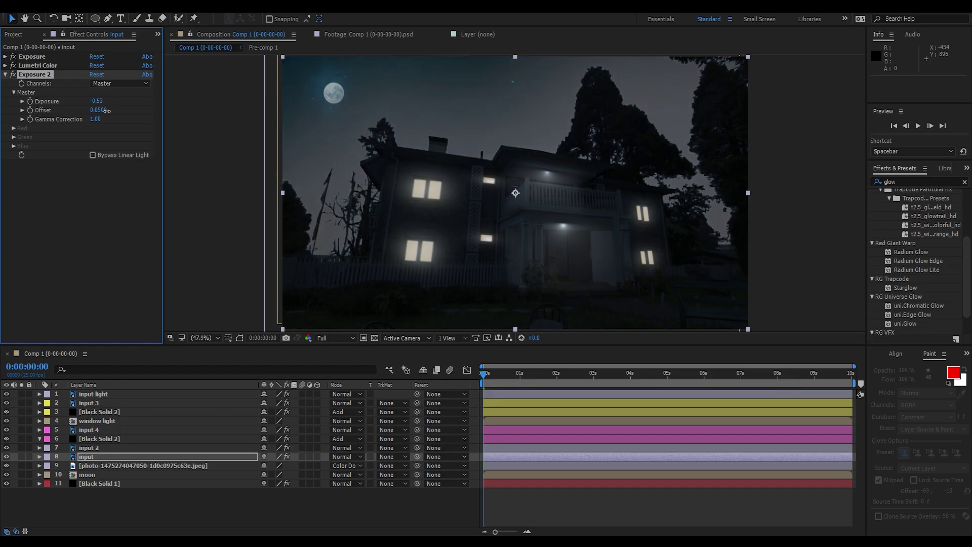
key("ctrl+z")
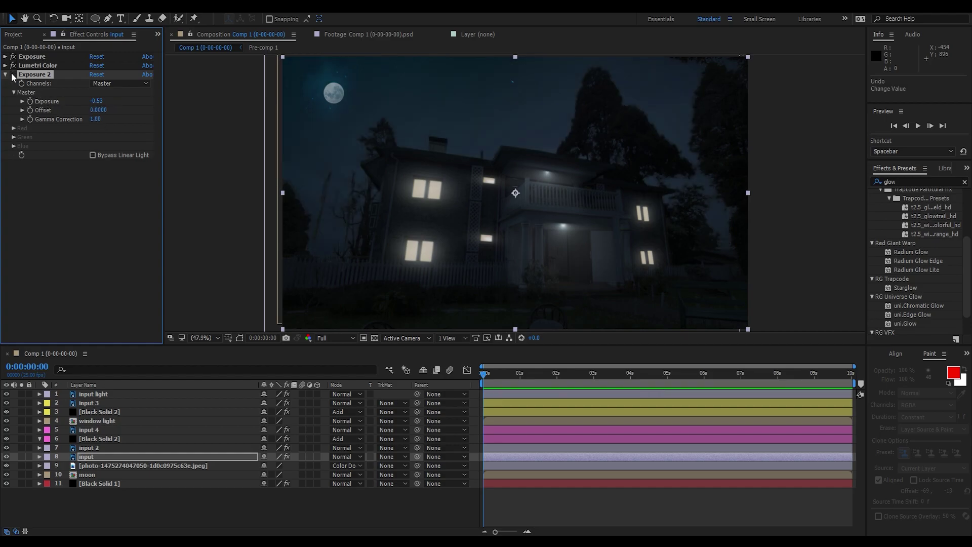